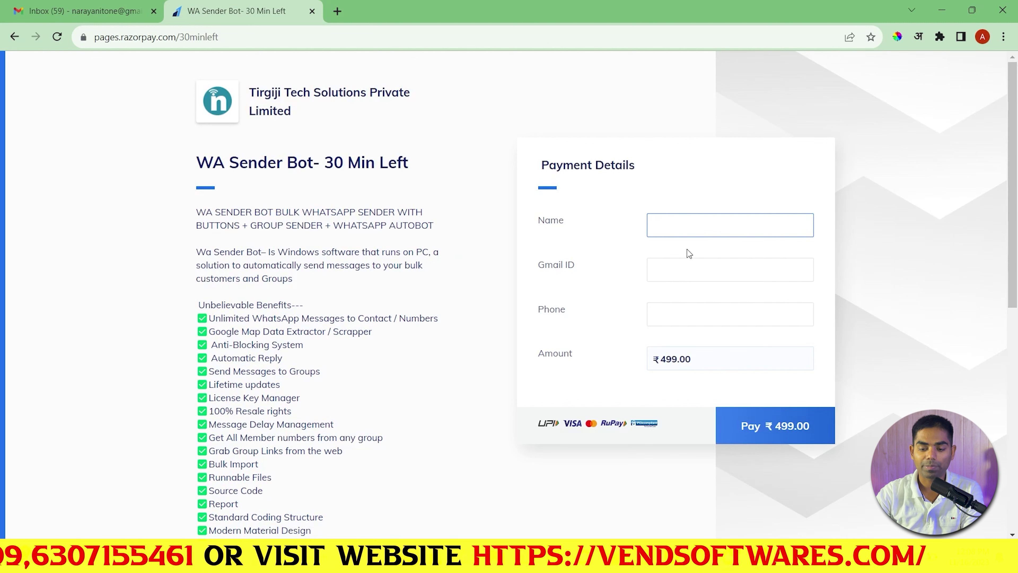
Click into the Gmail ID field of the ₹499.00 WA Sender Bot payment form.
left_click(688, 268)
Move through the Phone and Gmail ID fields, then switch to the Gmail inbox.
left_click(693, 317)
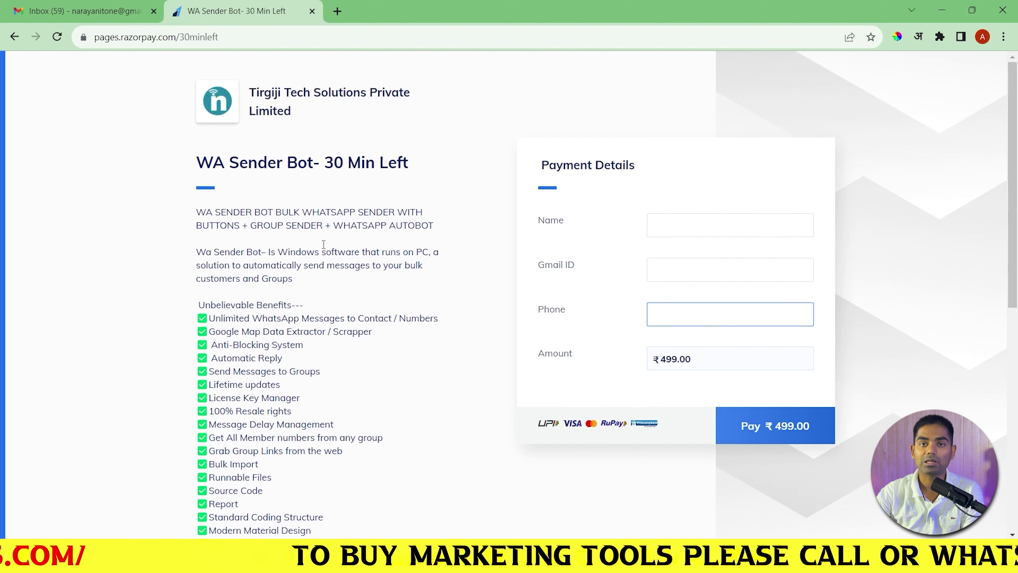
left_click(686, 276)
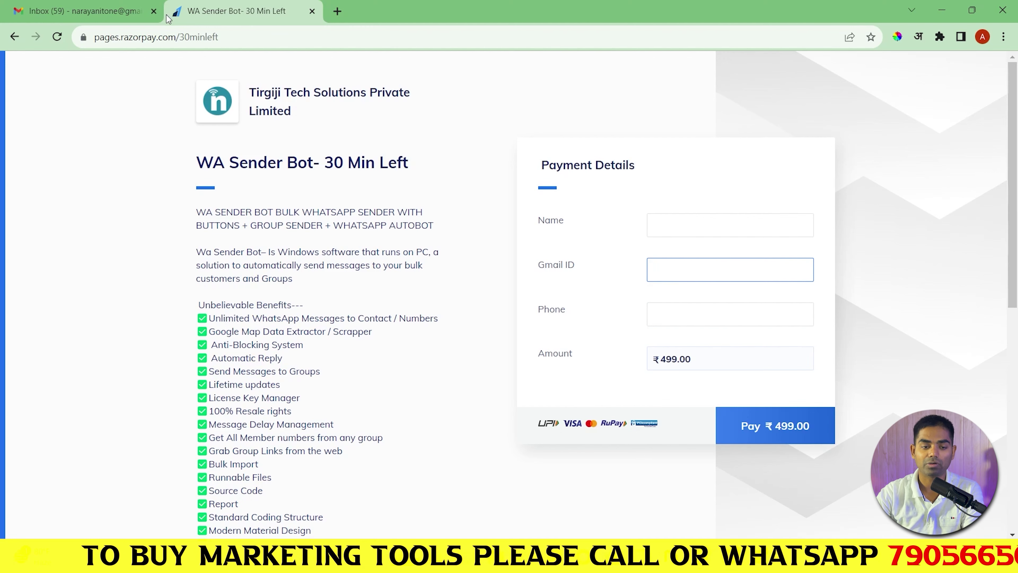
left_click(116, 12)
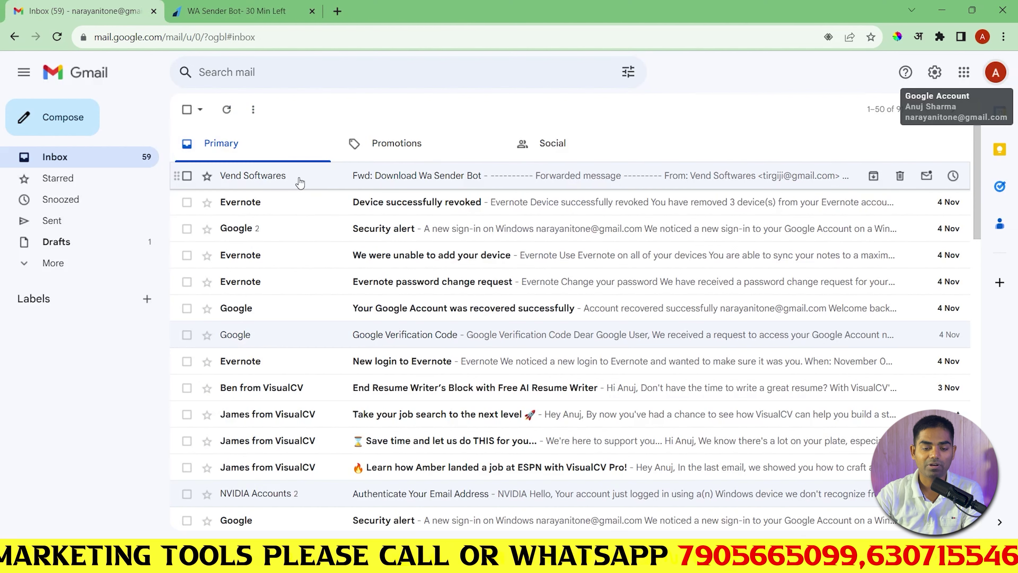
Open the 'Fwd: Download Wa Sender Bot' email and start downloading waSender 3.1.1zip.zip.
left_click(483, 177)
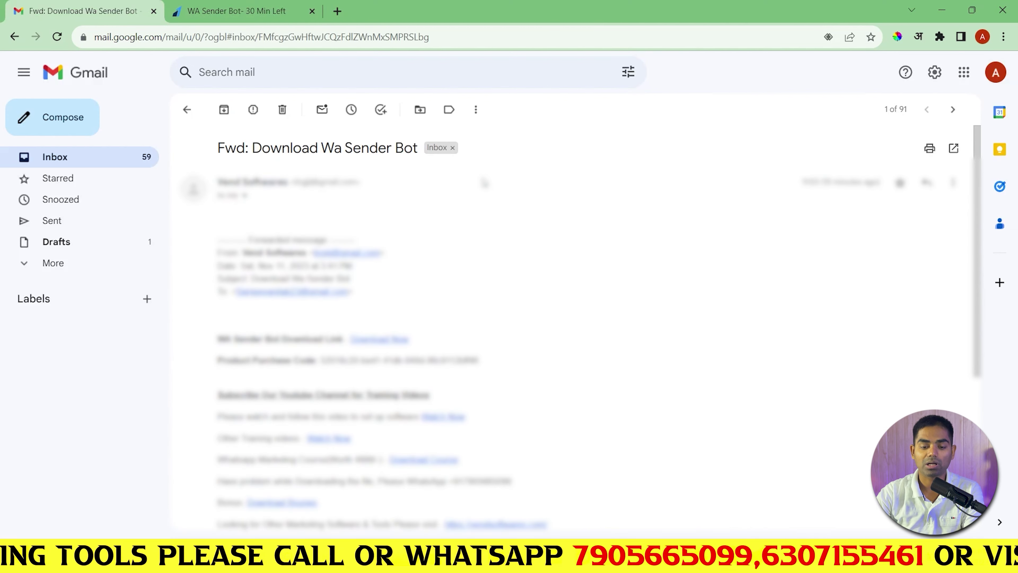
scroll(408, 275, "down", 2)
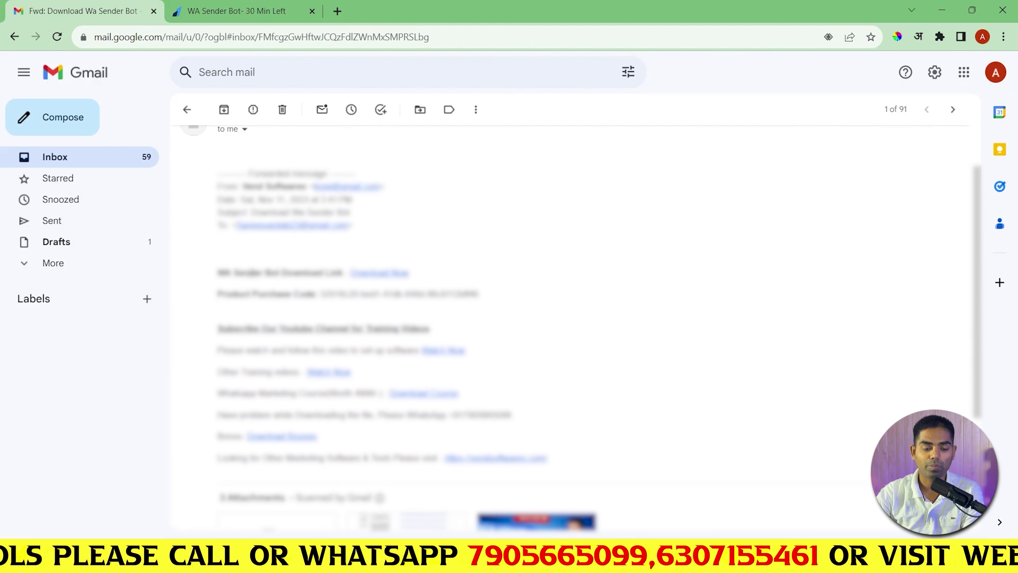
left_click_drag(215, 277, 348, 284)
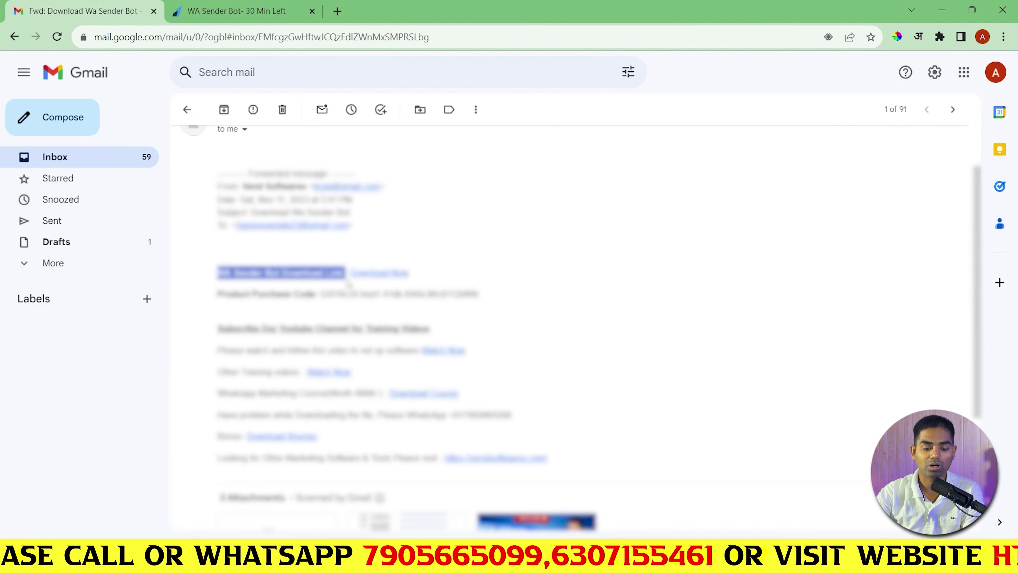
left_click(397, 282)
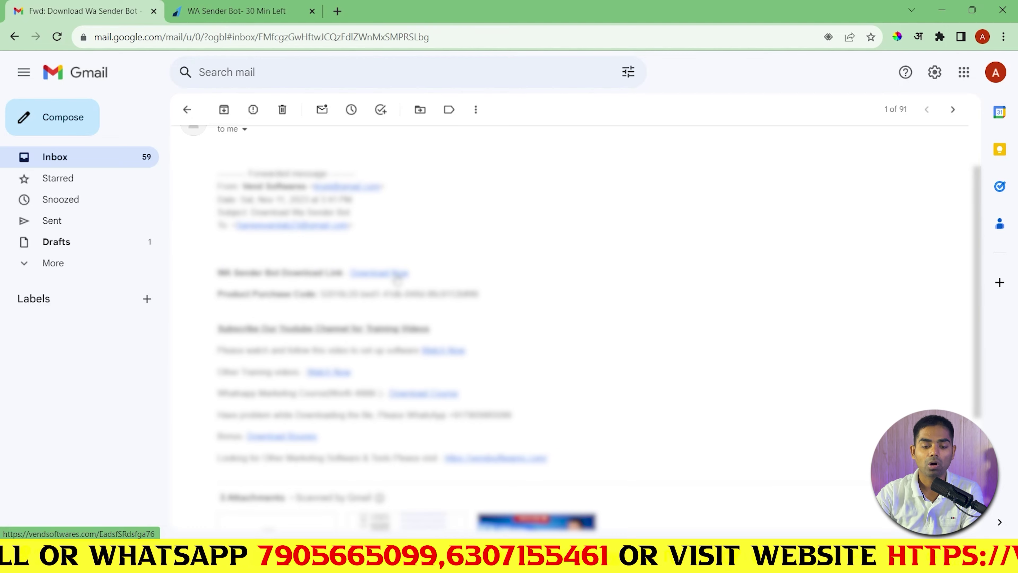
left_click(397, 282)
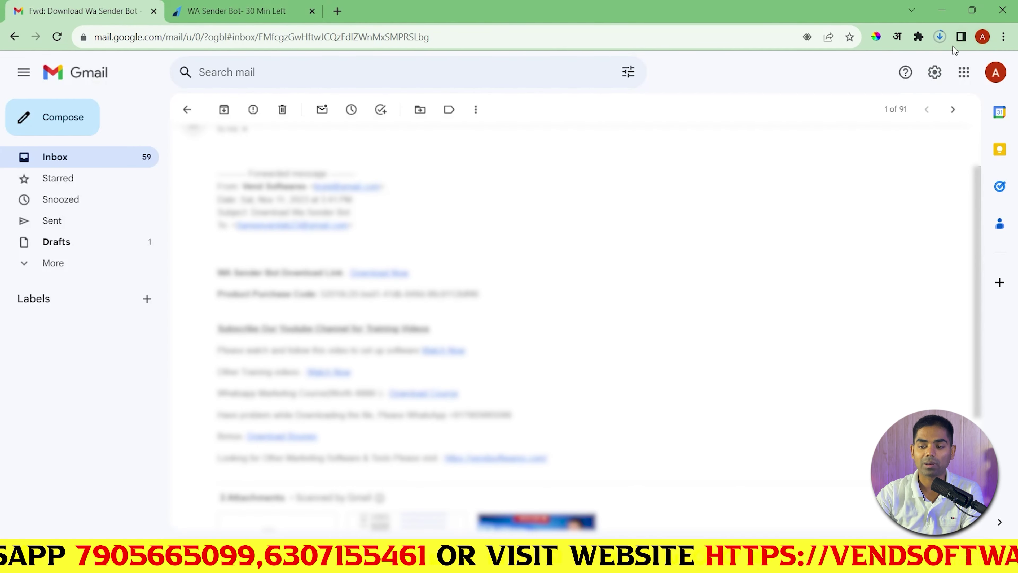
left_click(940, 36)
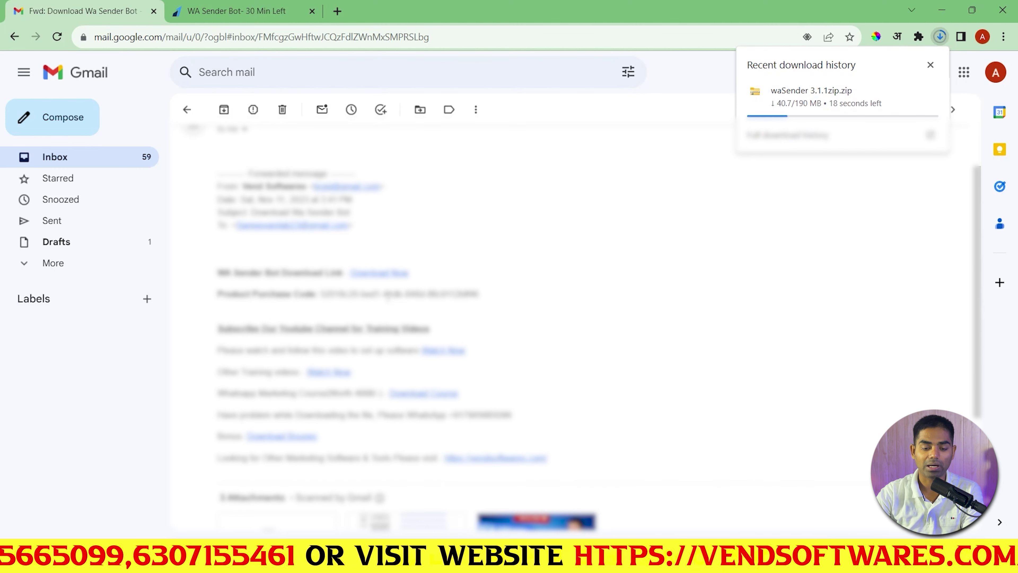
Highlight the product purchase code, recheck the download, and minimize the browser.
left_click_drag(319, 293, 500, 310)
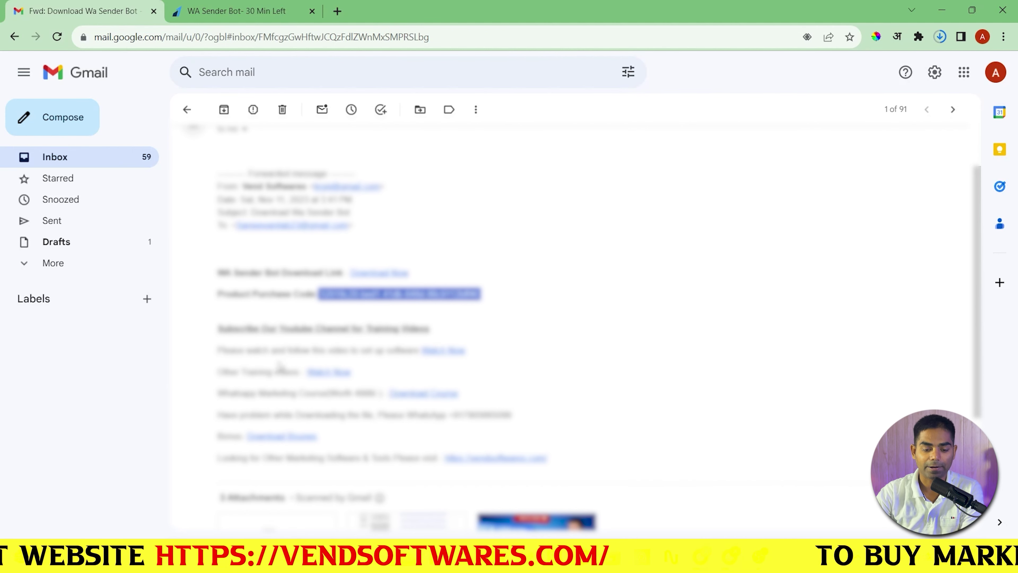
scroll(268, 367, "down", 2)
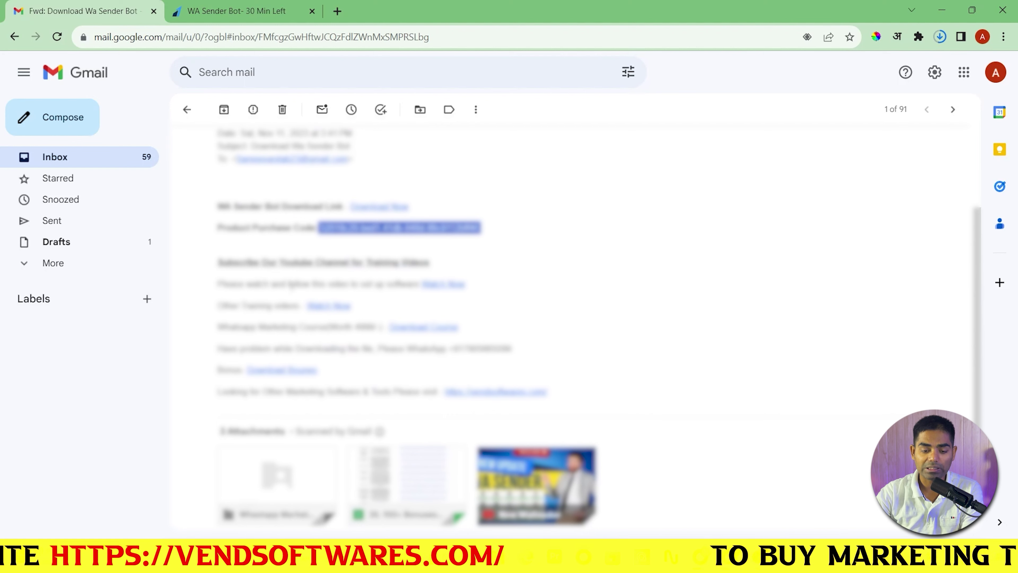
scroll(409, 372, "down", 3)
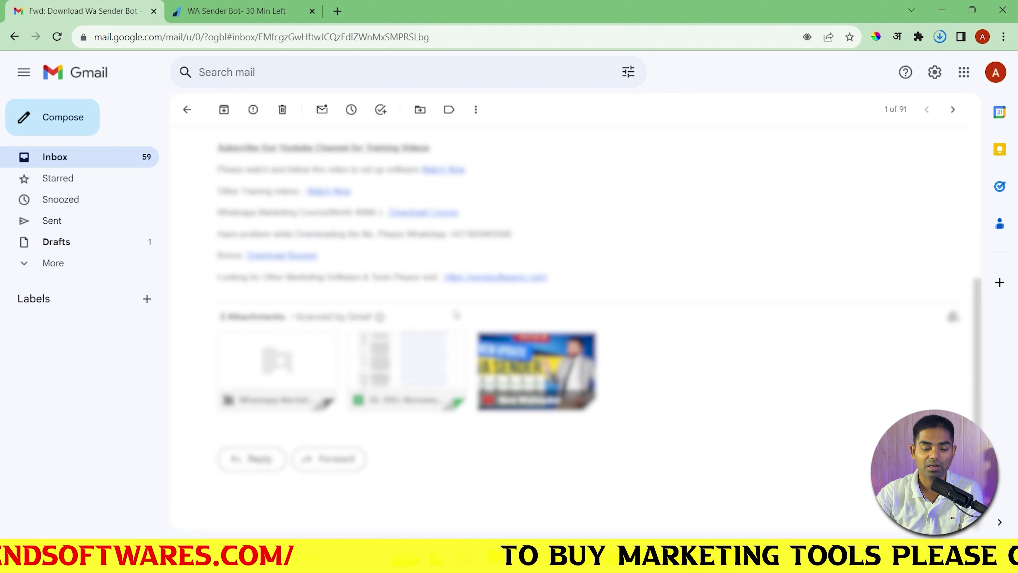
scroll(455, 313, "up", 5)
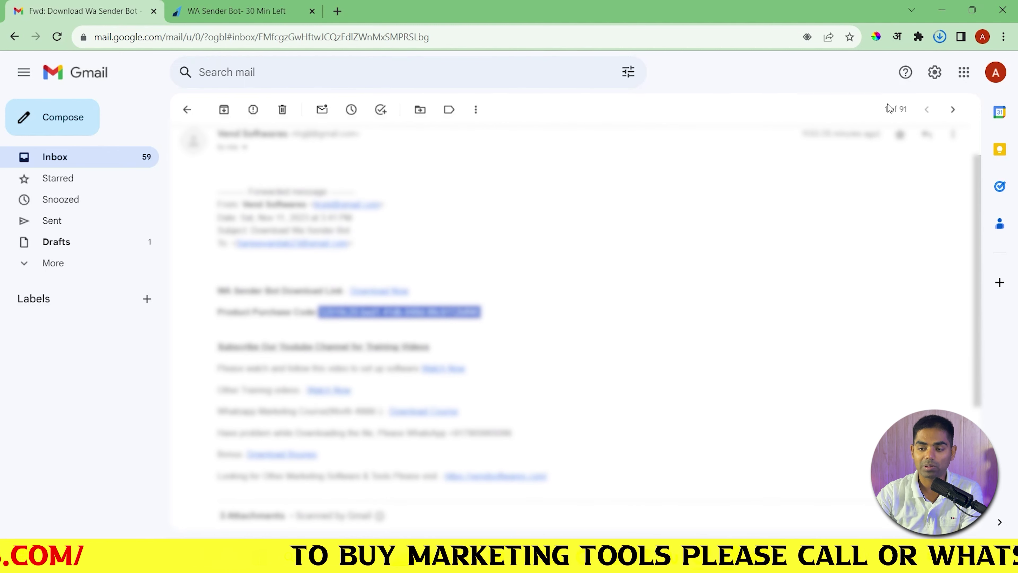
left_click(940, 37)
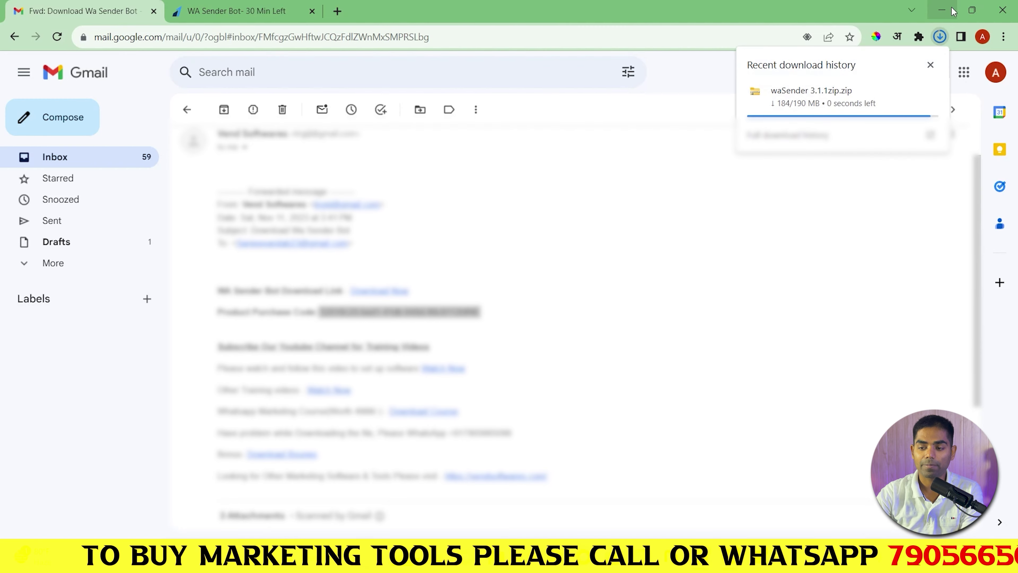
left_click(944, 11)
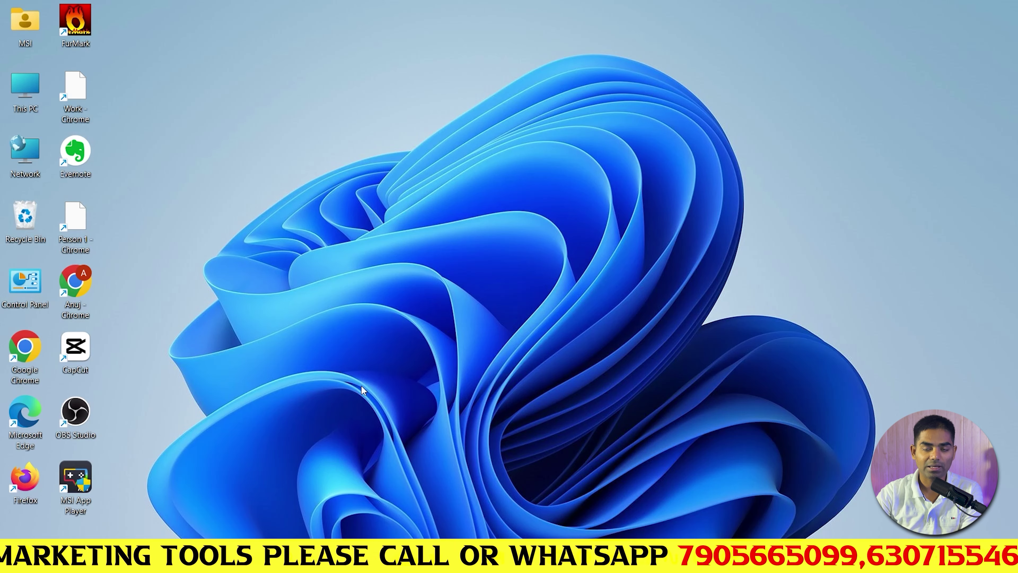
Extract the WAsender zip in Downloads into a new folder.
key("super+e")
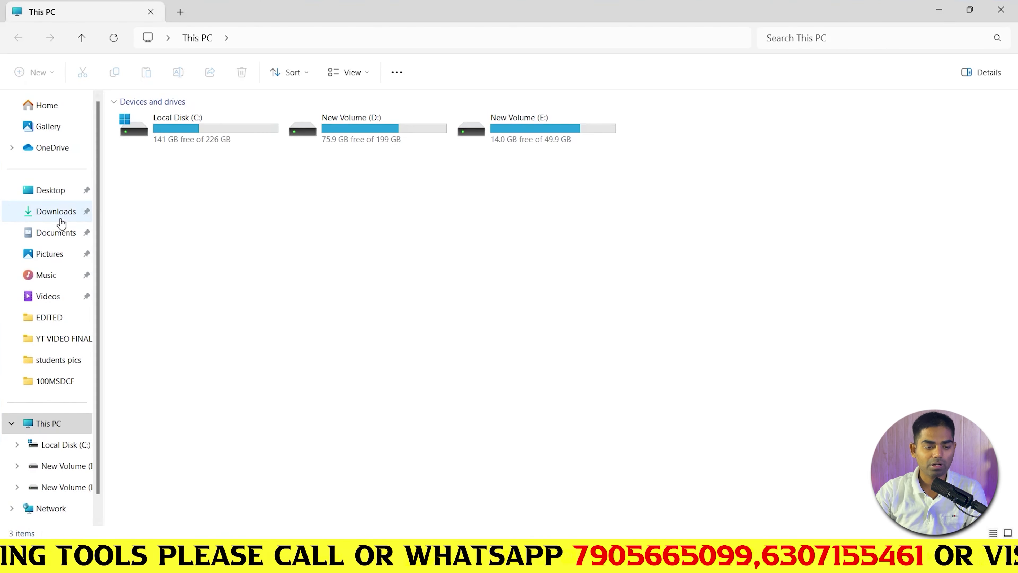
left_click(64, 221)
left_click(152, 137)
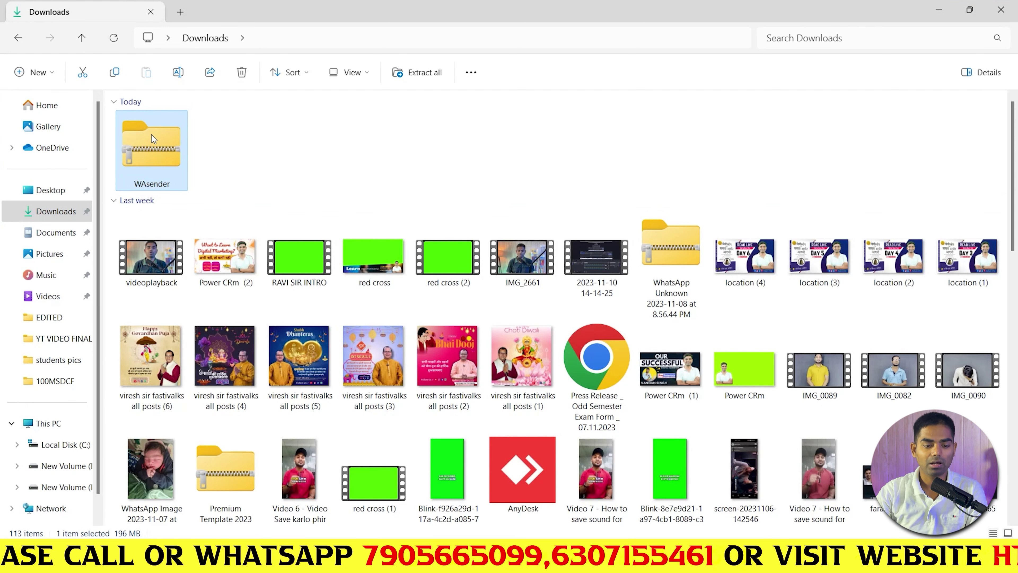
right_click(152, 136)
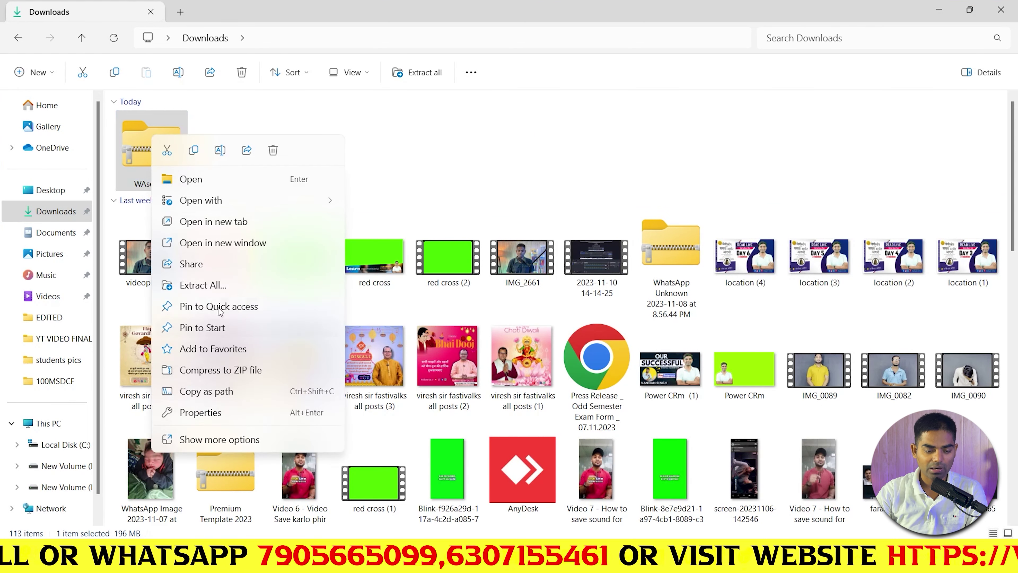
left_click(203, 285)
left_click(614, 414)
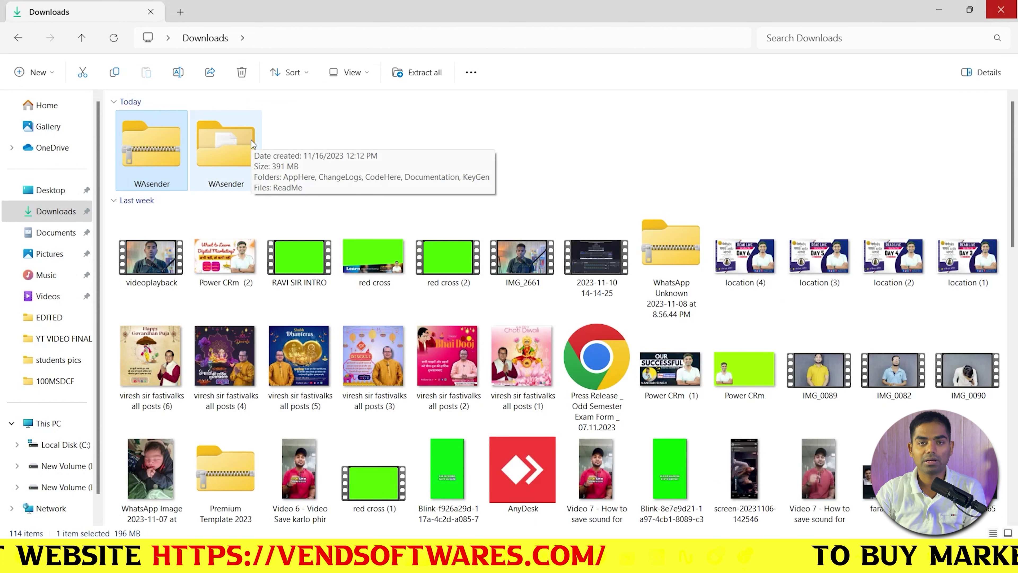
Launch WaSenderSetUp from WAsender > AppHere > SetUp.
double_click(235, 154)
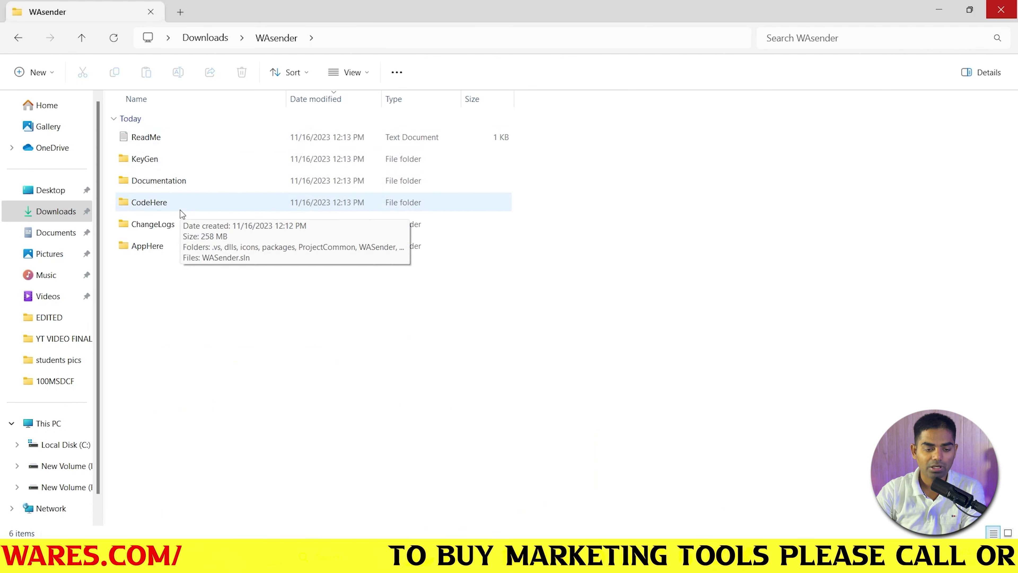
left_click(180, 248)
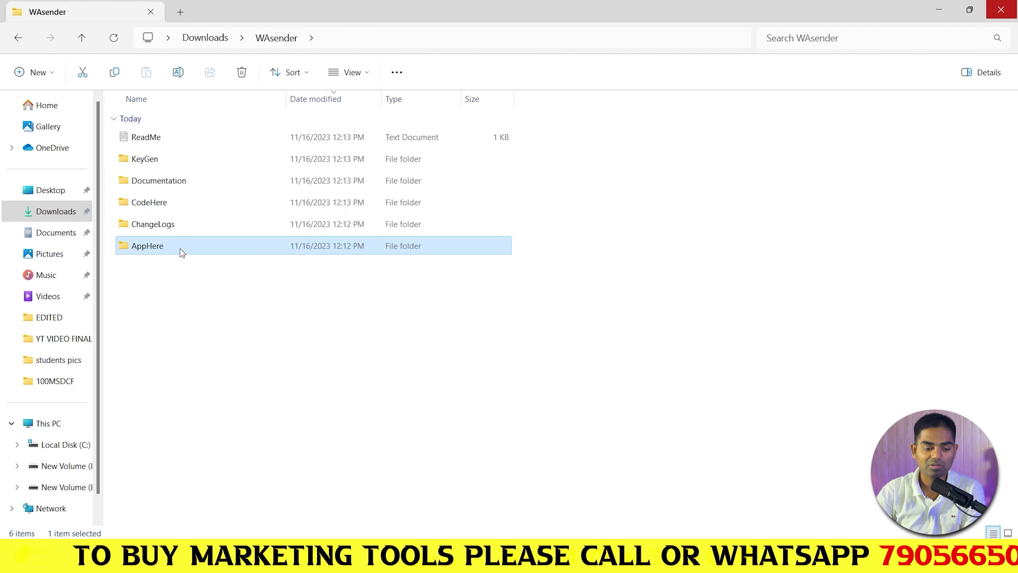
double_click(182, 250)
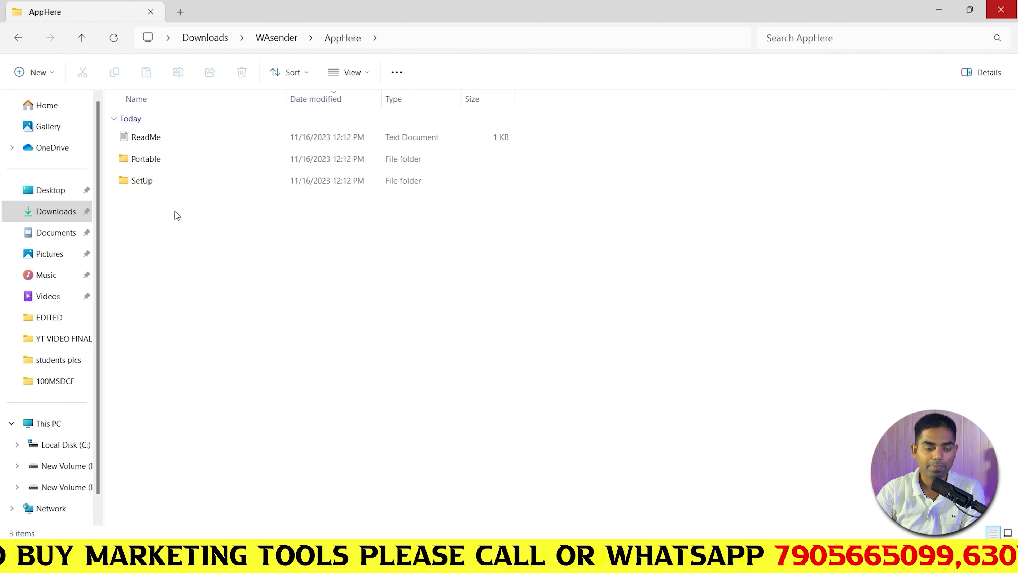
double_click(182, 185)
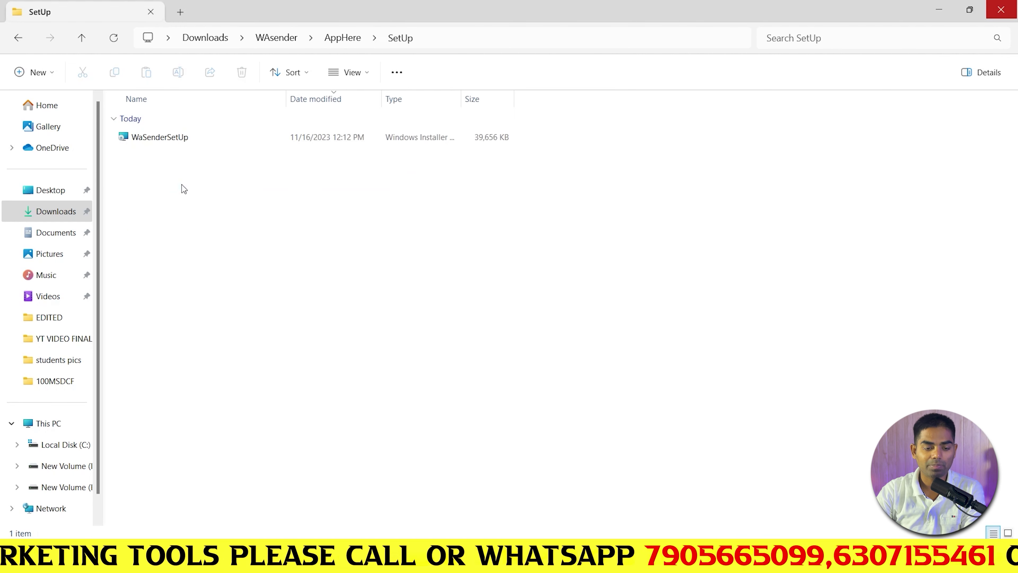
left_click(234, 144)
double_click(234, 144)
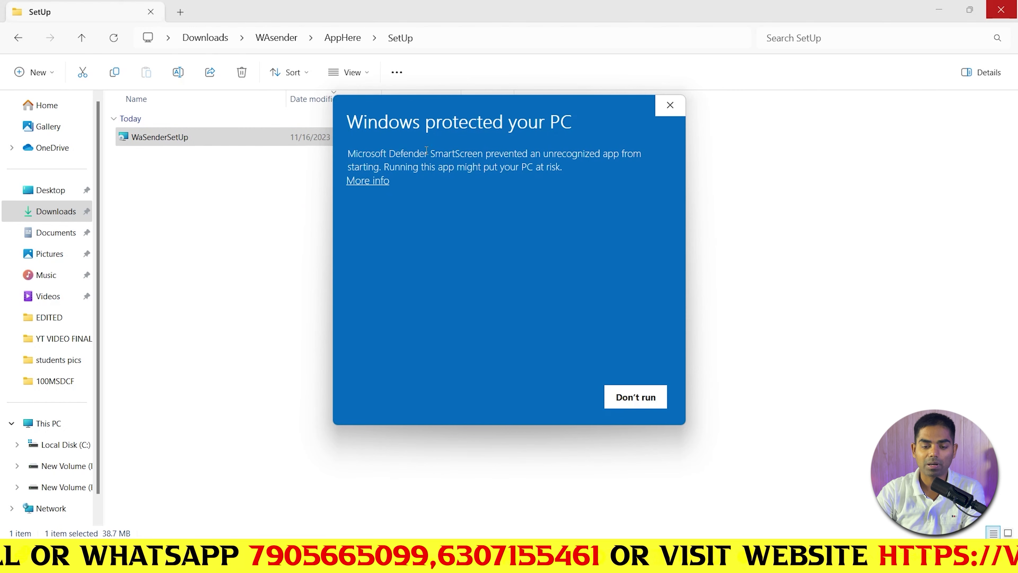
Bypass the SmartScreen warning and install WaSender with the default installation folder.
left_click(365, 181)
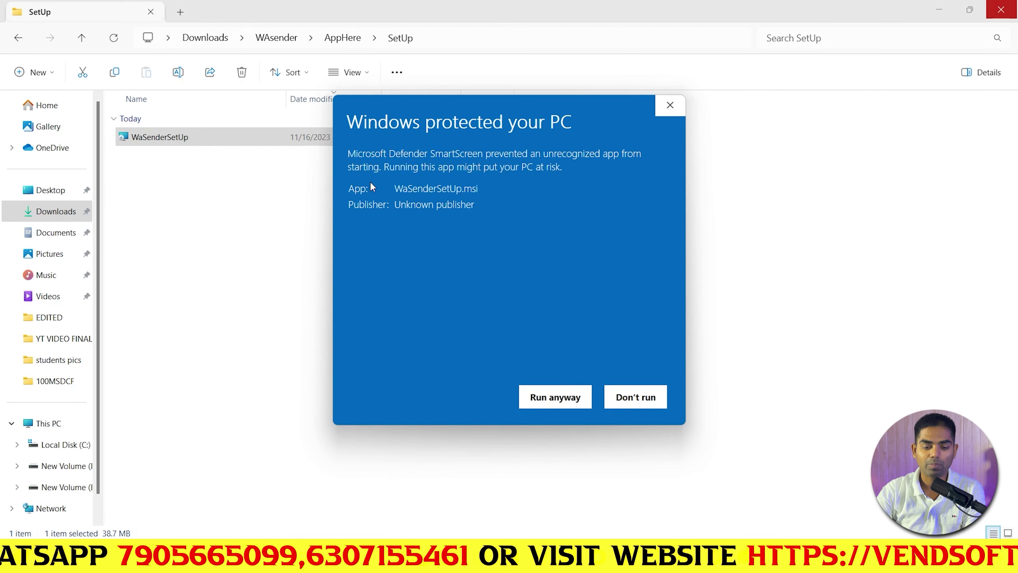
left_click(573, 402)
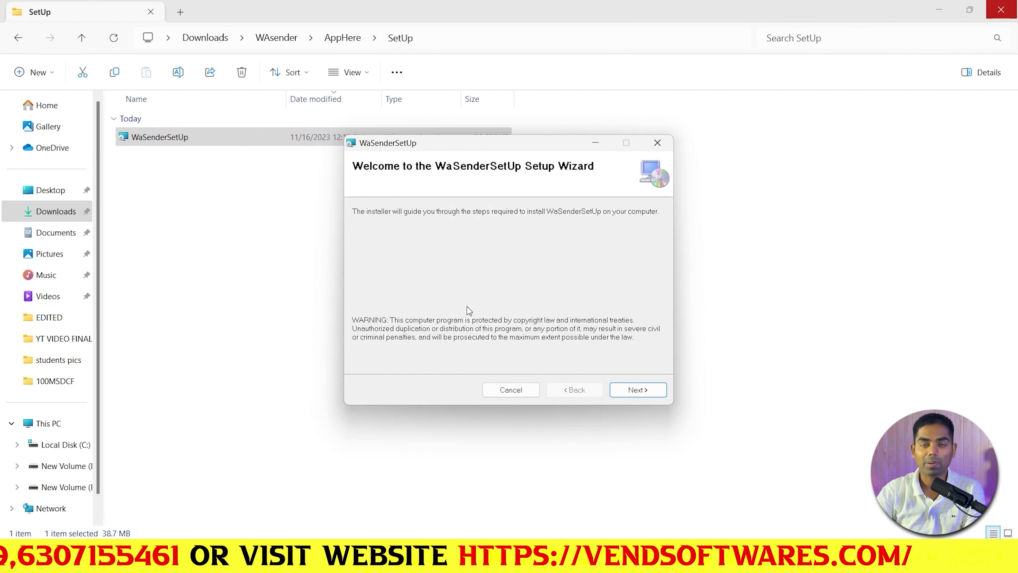
left_click(637, 390)
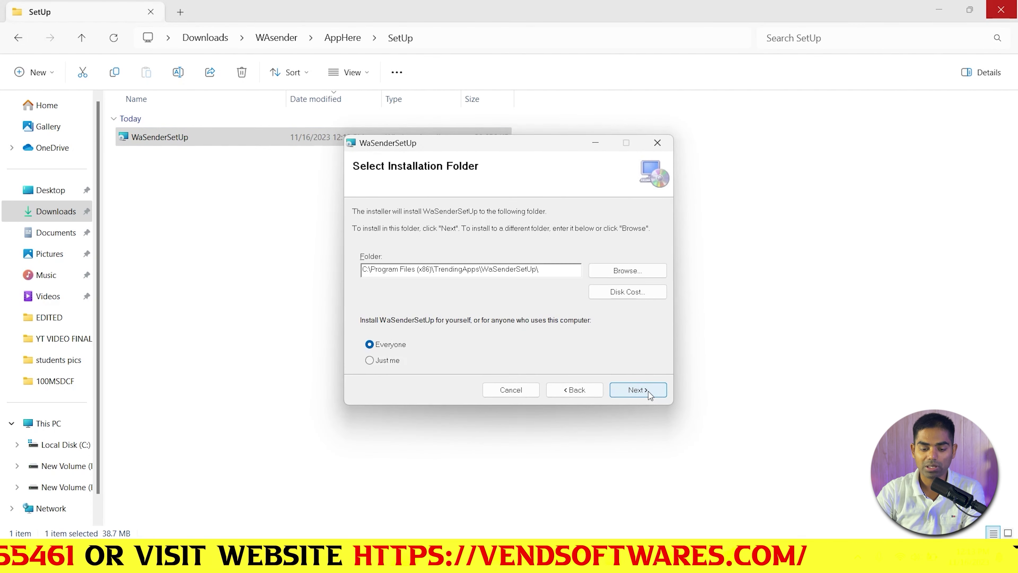
left_click(649, 393)
left_click(650, 393)
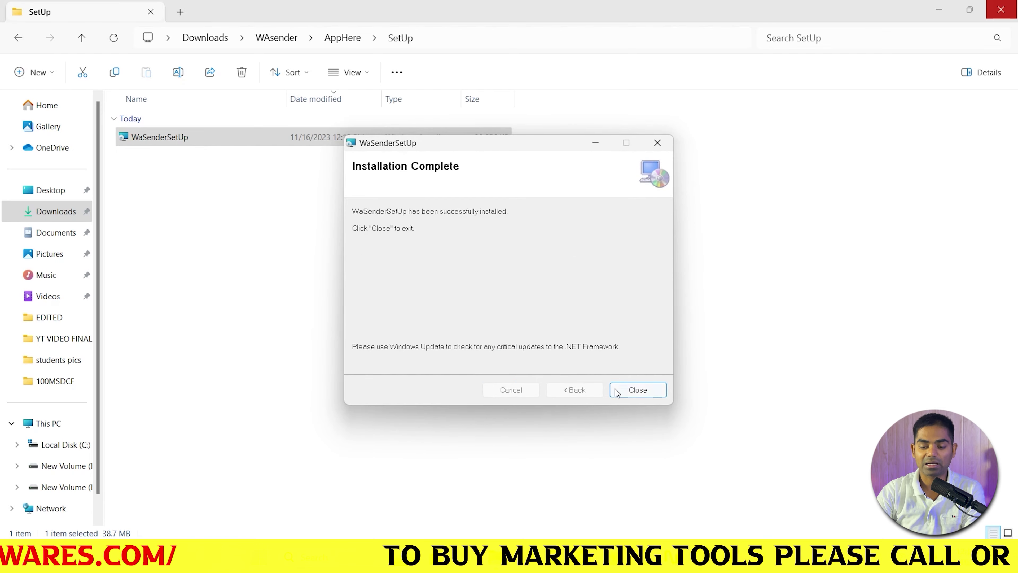
left_click(636, 388)
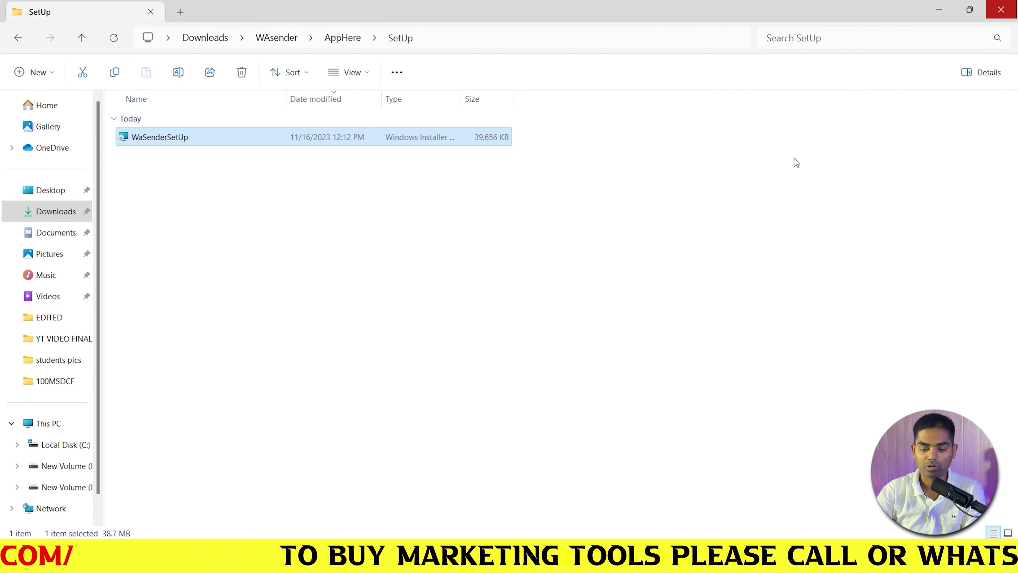
left_click(939, 9)
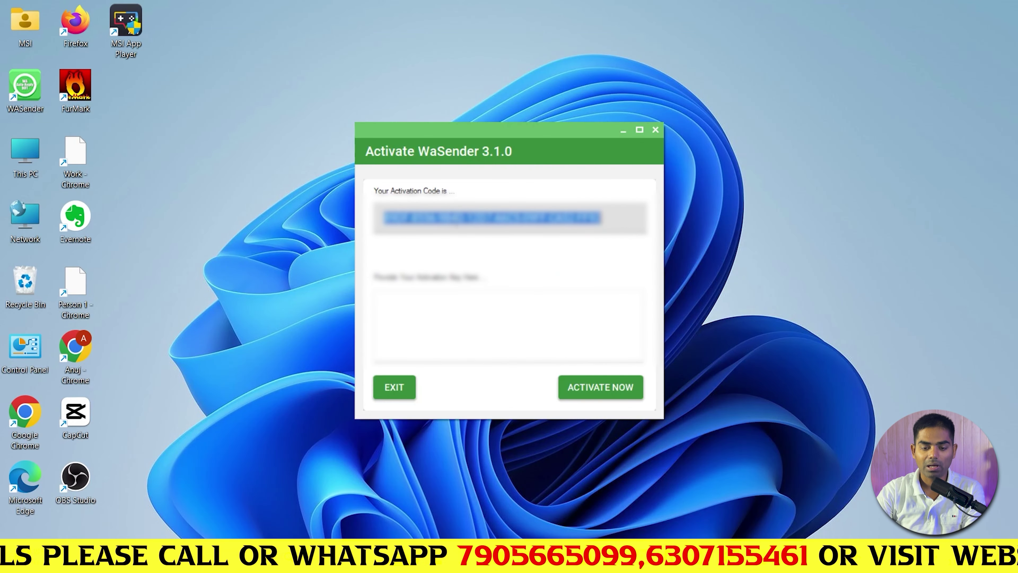
Inspect the activation code in WaSender's activation window, then open This PC.
left_click(453, 217)
double_click(453, 217)
left_click(469, 217)
double_click(453, 217)
left_click(453, 217)
double_click(453, 217)
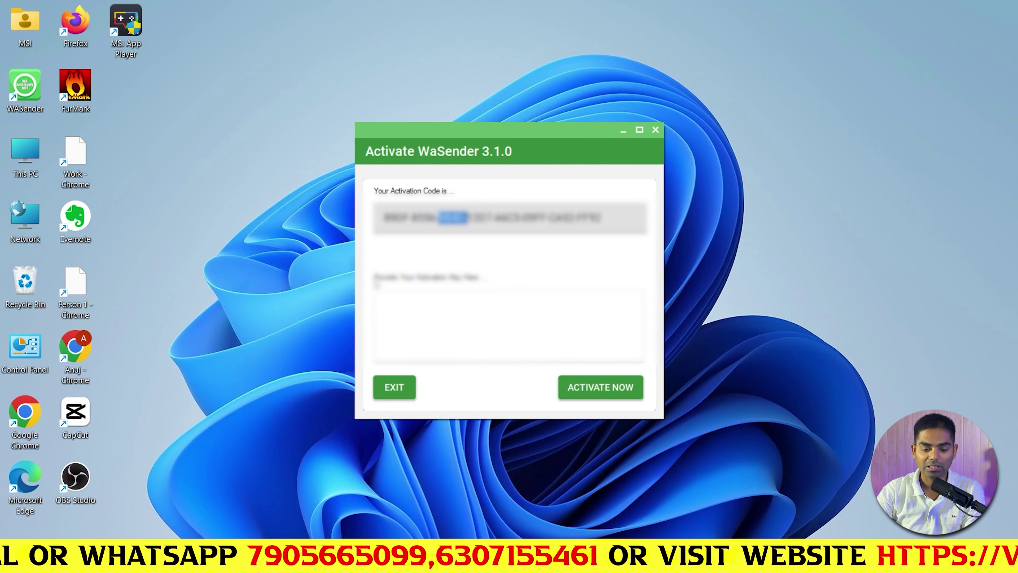
left_click(488, 282)
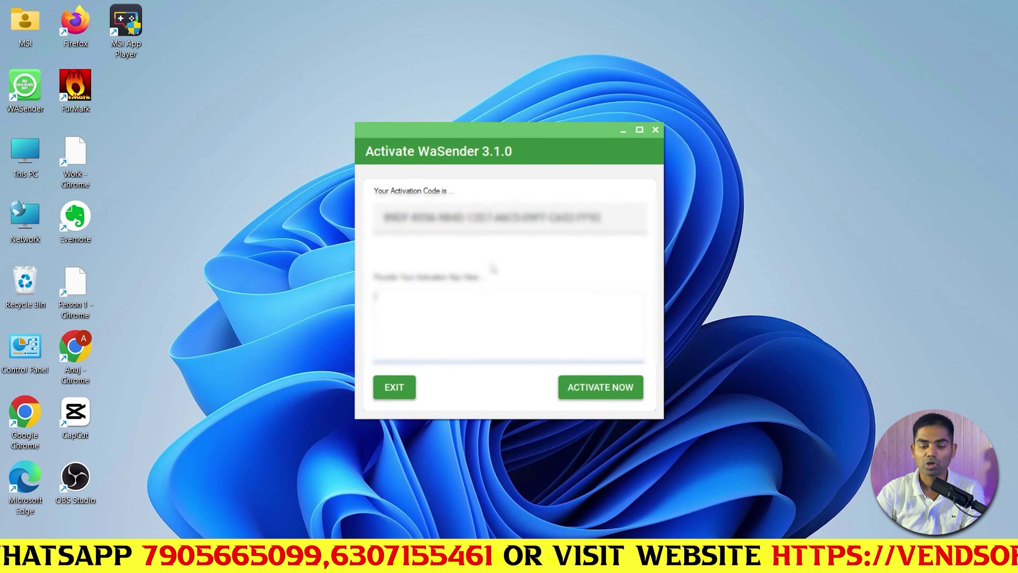
double_click(508, 217)
double_click(507, 218)
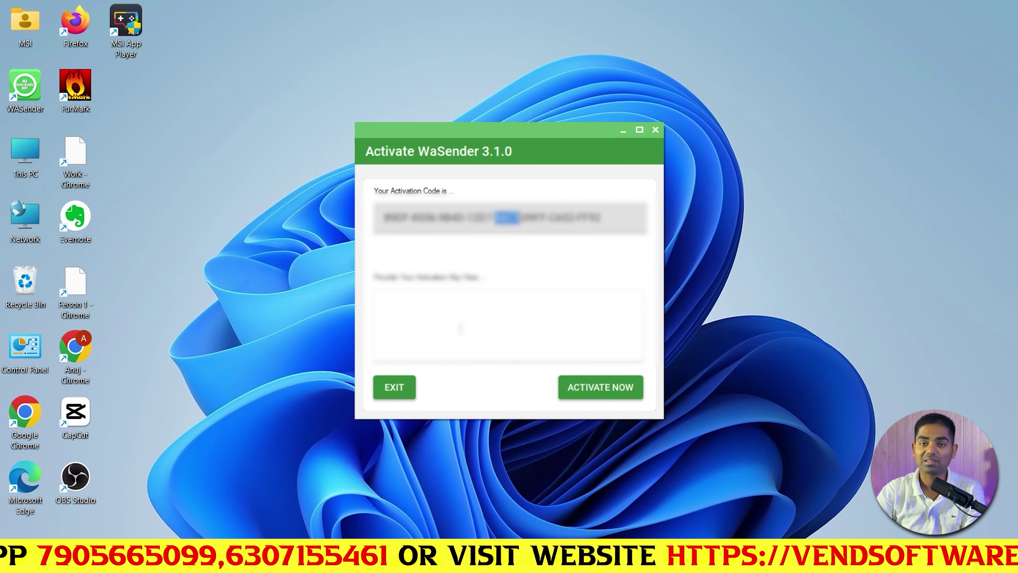
left_click(452, 338)
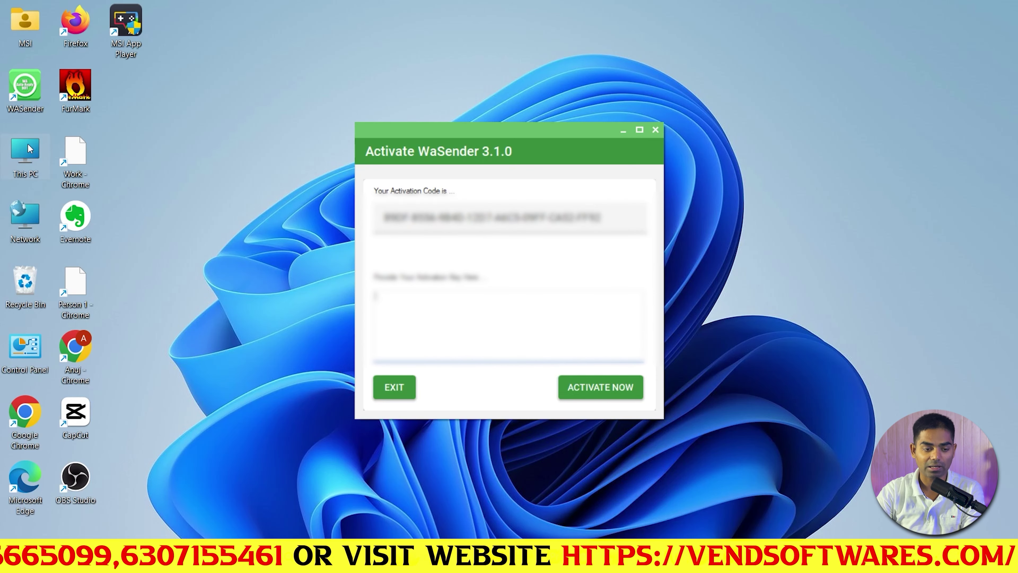
double_click(26, 141)
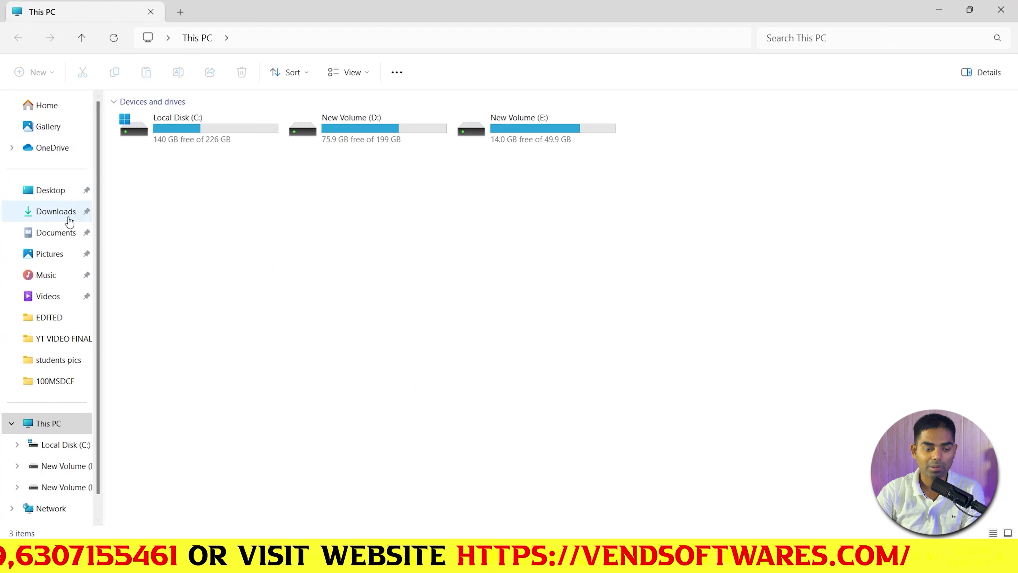
Launch KeyGen from Downloads > WAsender > KeyGen.
left_click(72, 218)
double_click(234, 161)
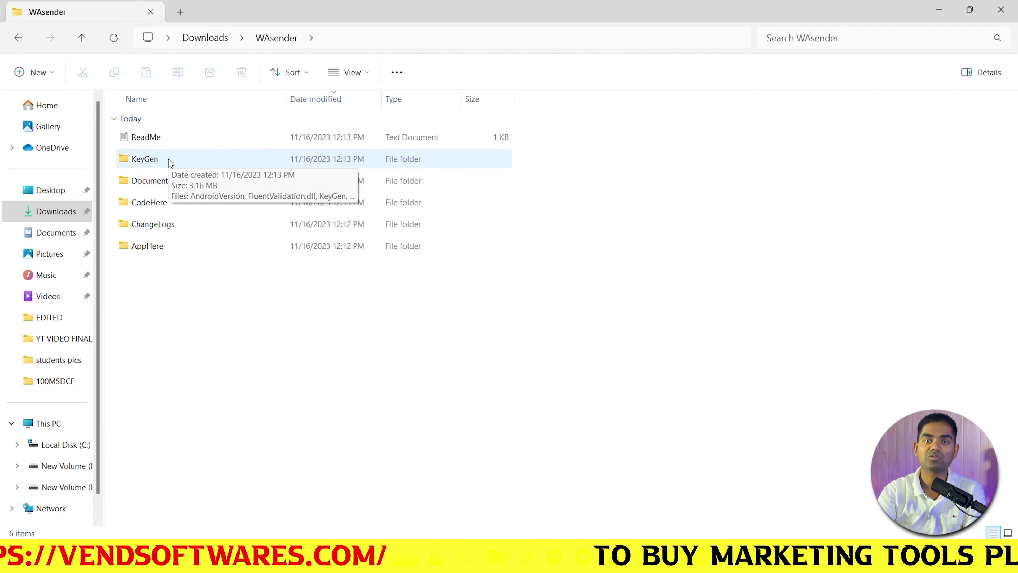
double_click(170, 162)
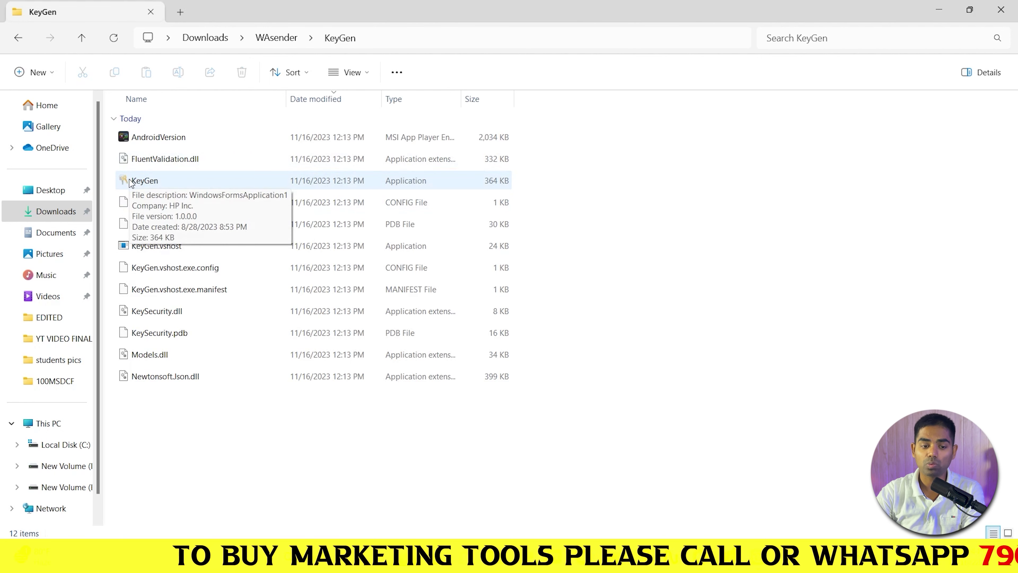
left_click(199, 186)
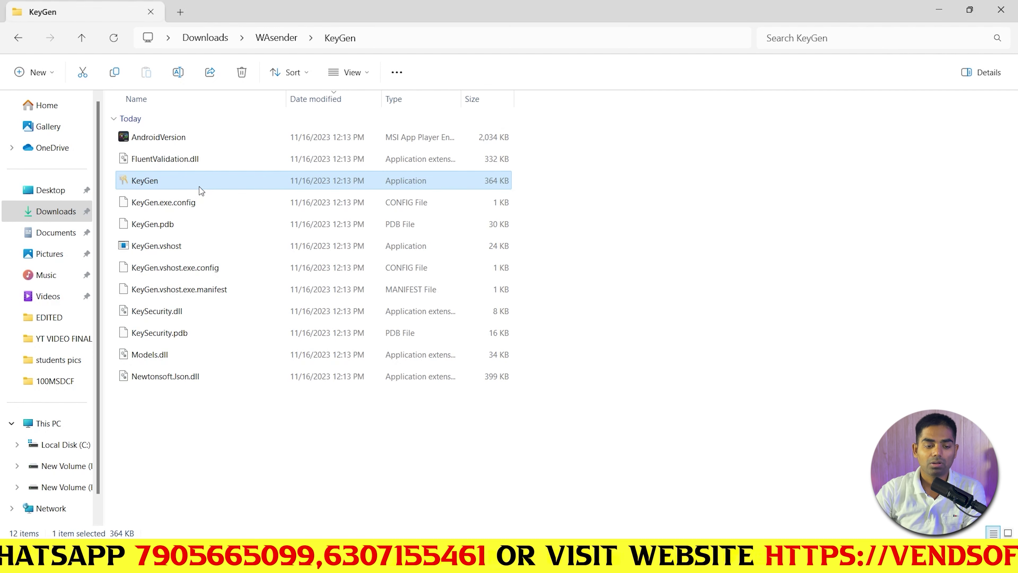
double_click(199, 187)
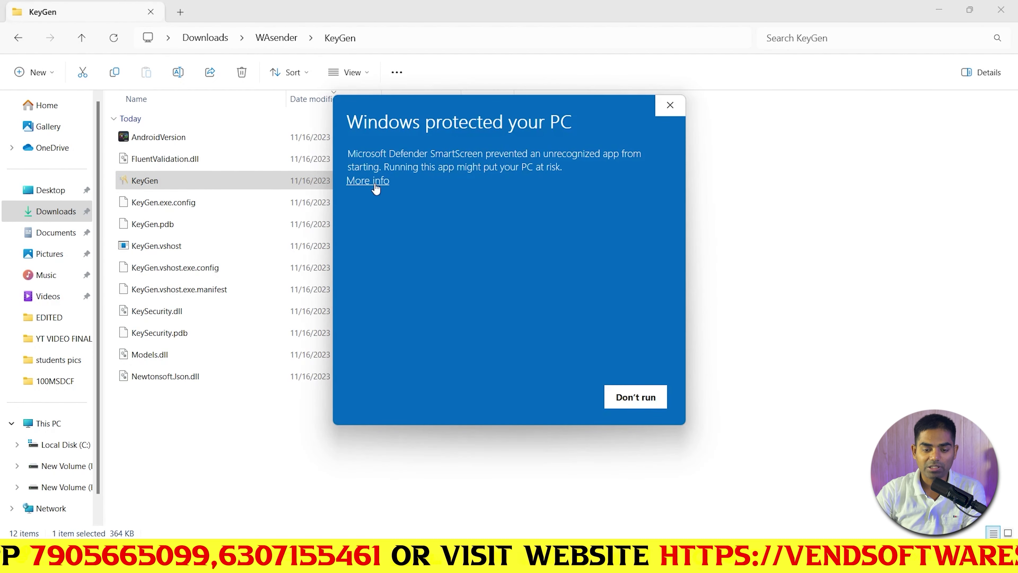
Run KeyGen past the SmartScreen warning and close File Explorer.
left_click(376, 187)
left_click(551, 396)
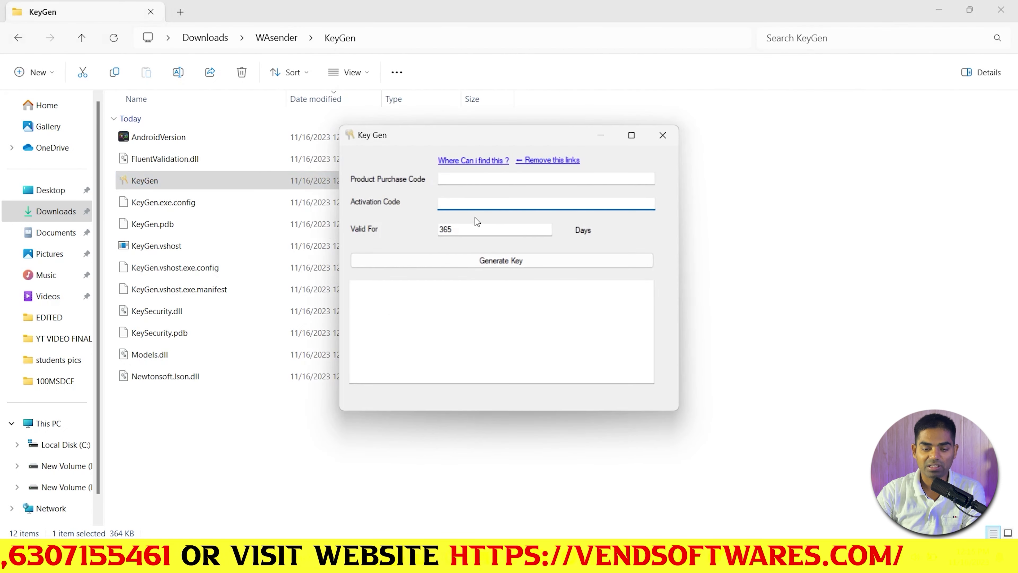
left_click(473, 178)
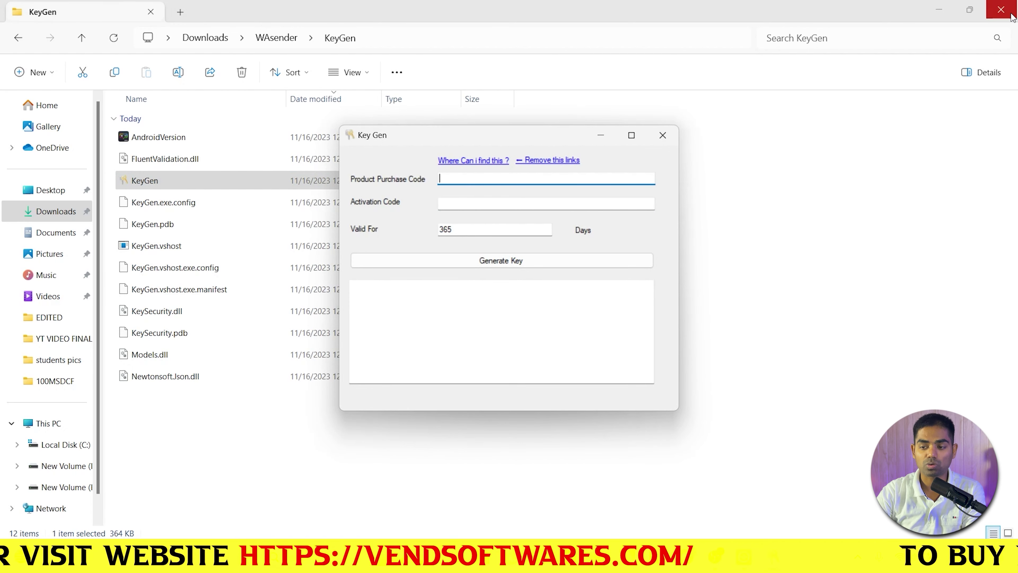
left_click(1001, 9)
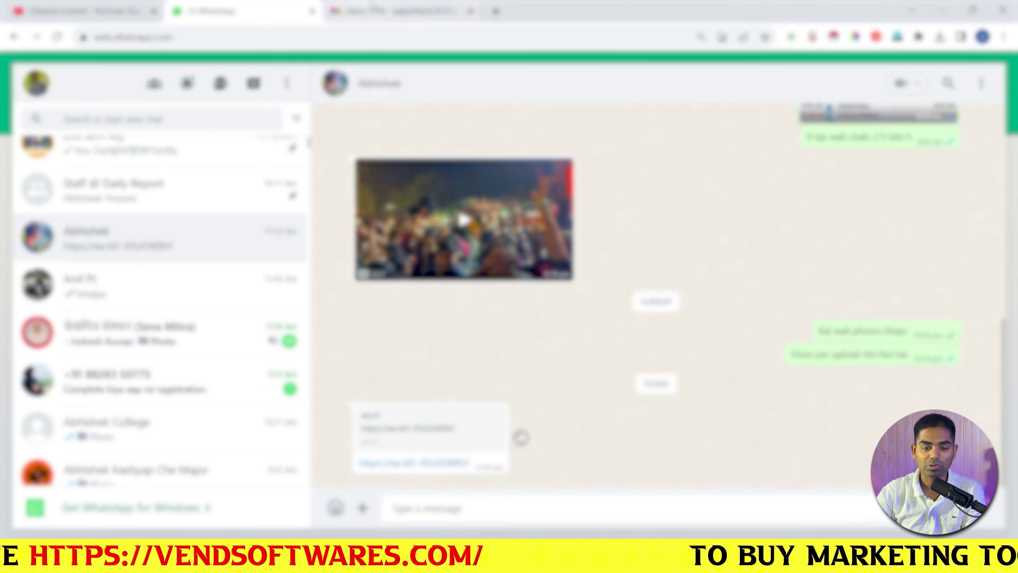
Paste the Gmail purchase code into KeyGen's Product Purchase Code field.
left_click(361, 11)
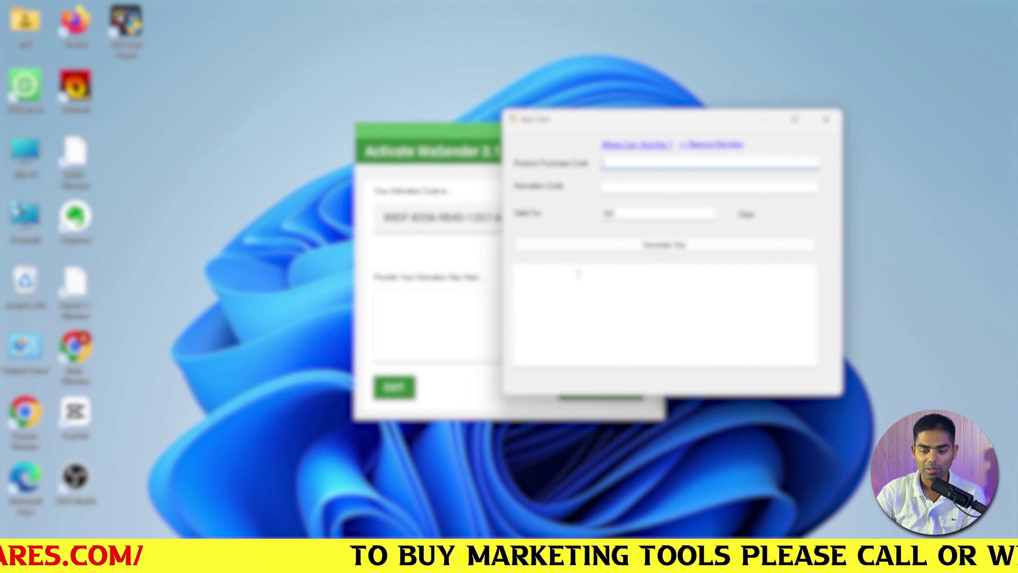
key("ctrl+v")
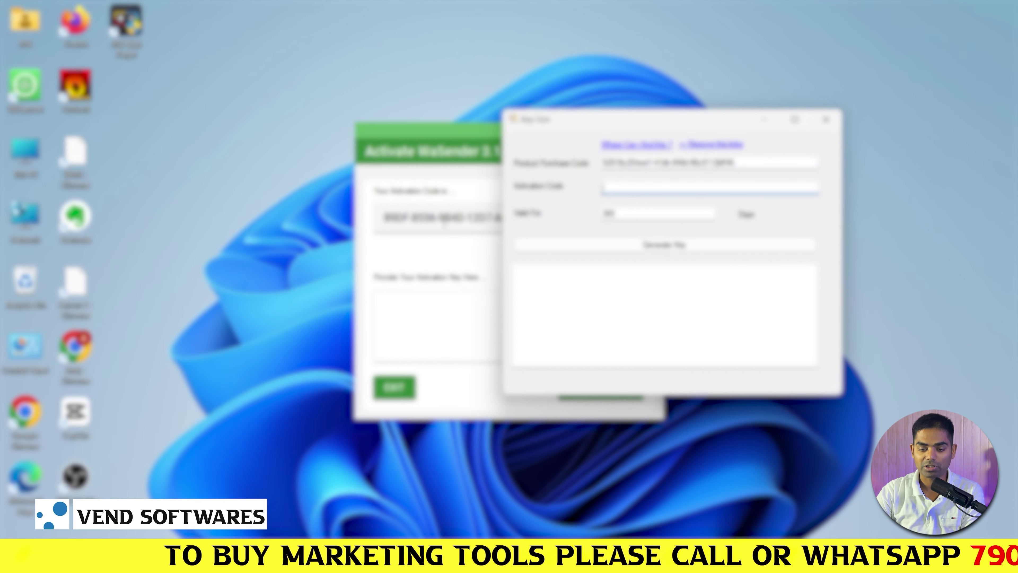
double_click(444, 219)
left_click(444, 219)
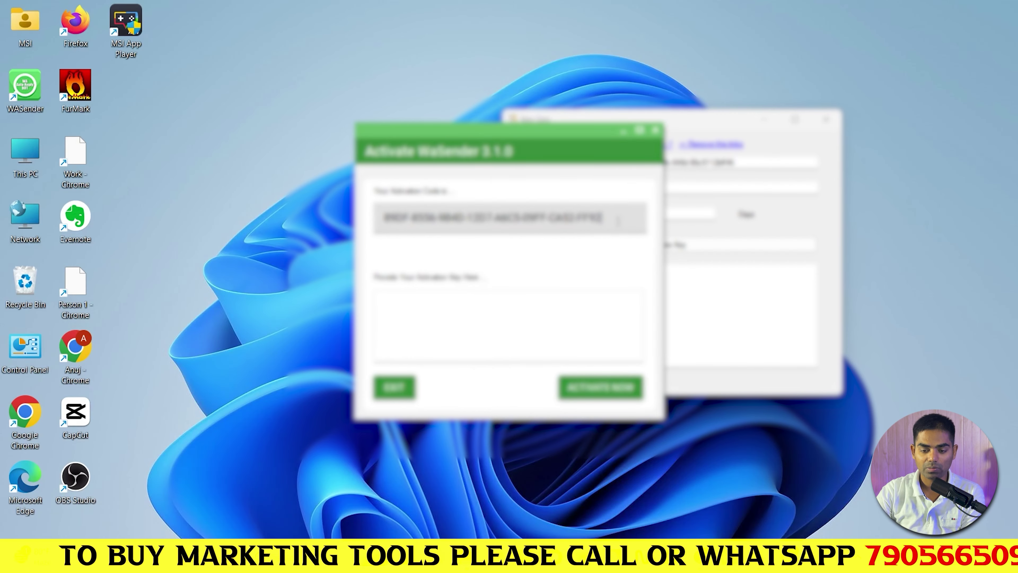
Copy WaSender's activation code into KeyGen's Activation Code field.
left_click_drag(602, 219, 375, 219)
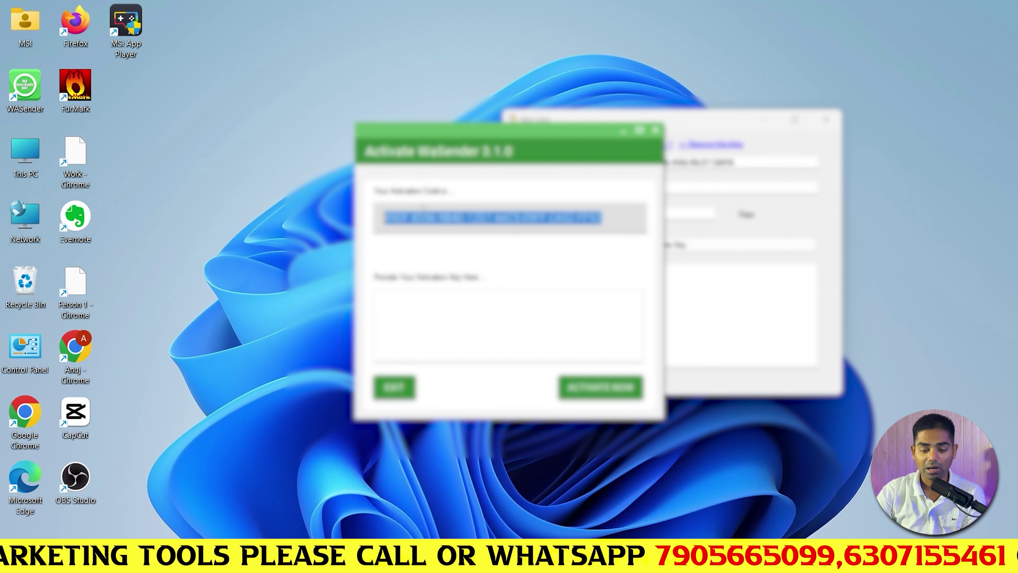
left_click_drag(512, 140, 299, 108)
left_click(637, 187)
key("ctrl+v")
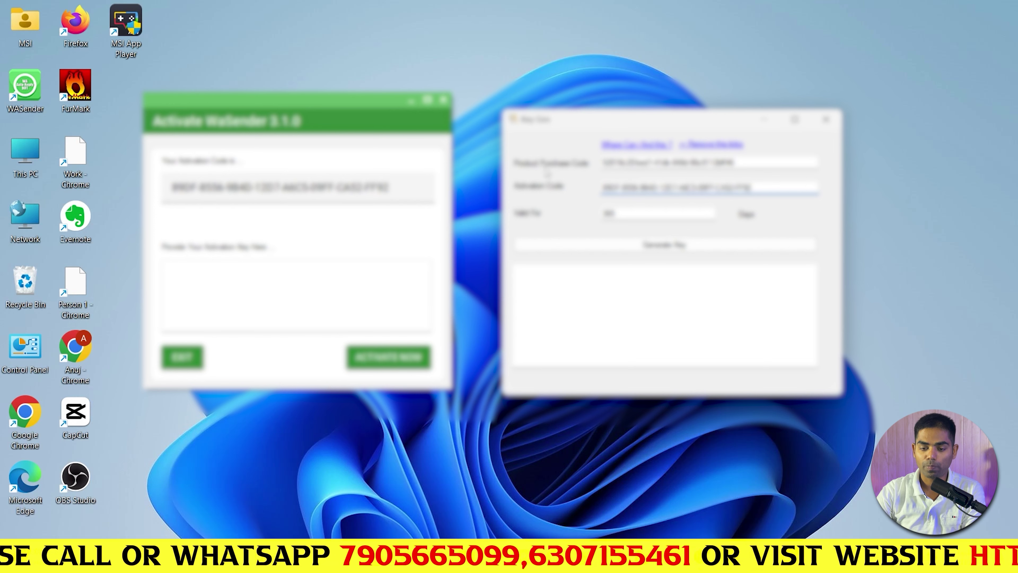
Set KeyGen's Valid For value to 365 days.
double_click(645, 162)
double_click(631, 187)
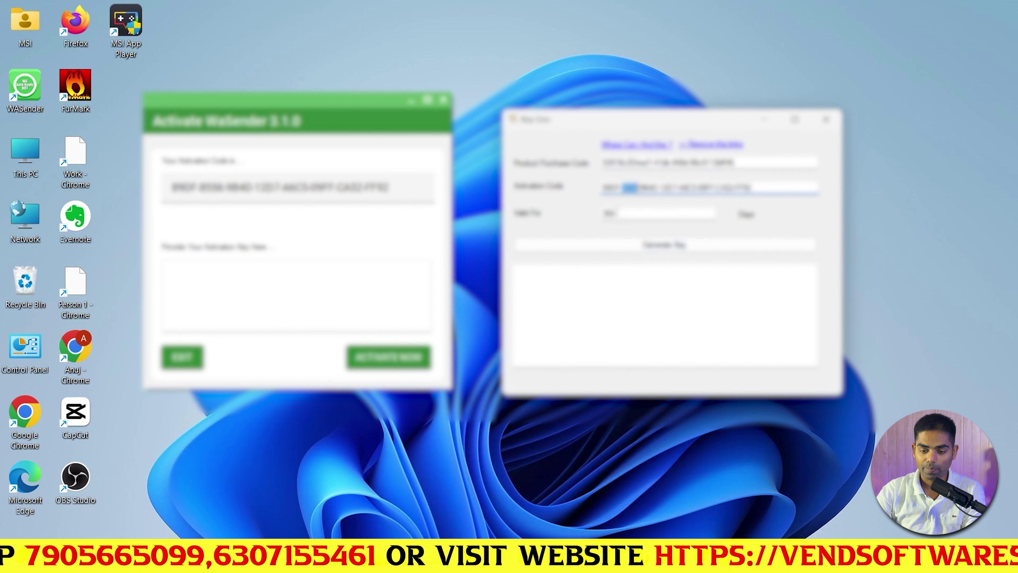
double_click(609, 214)
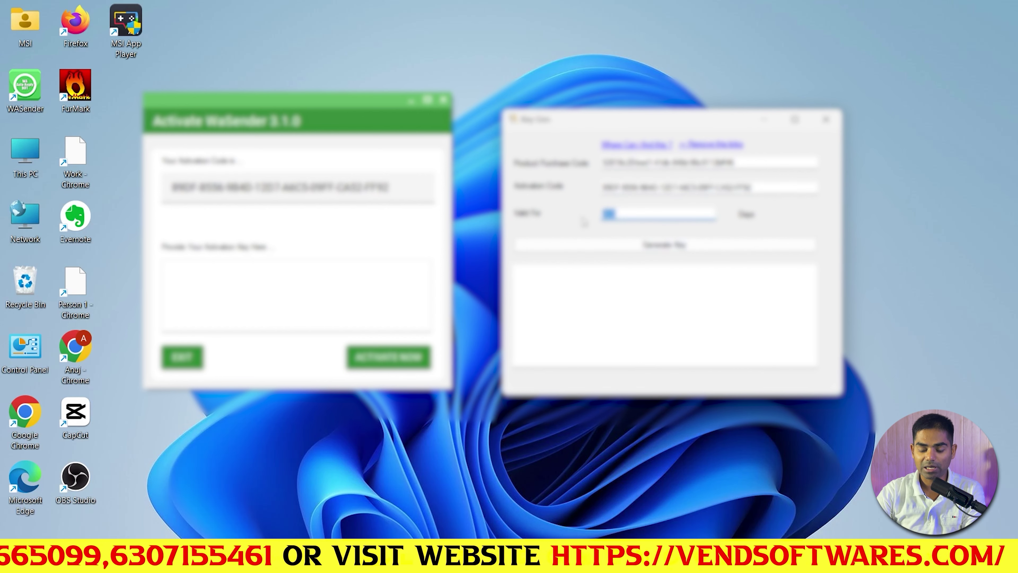
type("365")
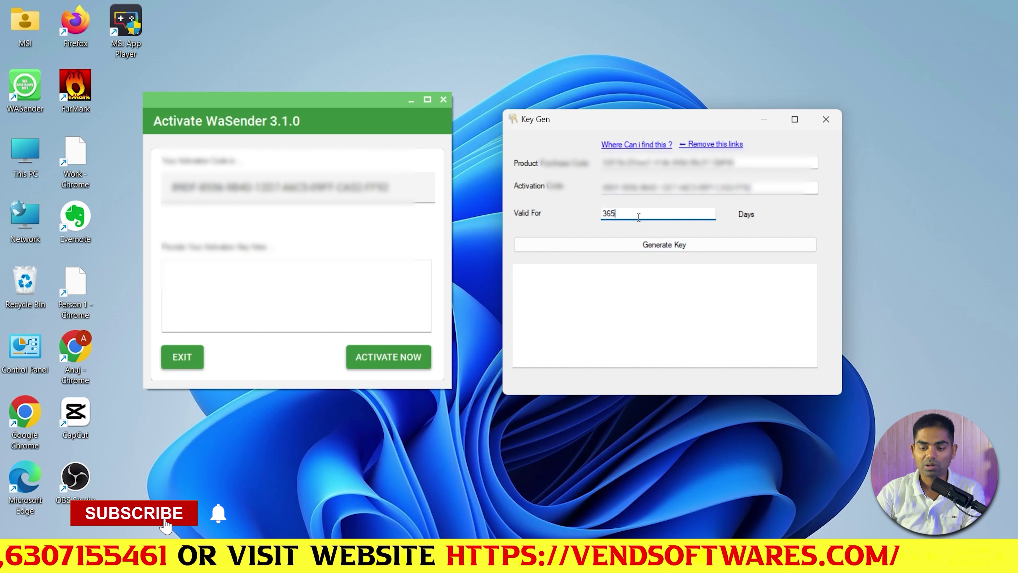
double_click(639, 216)
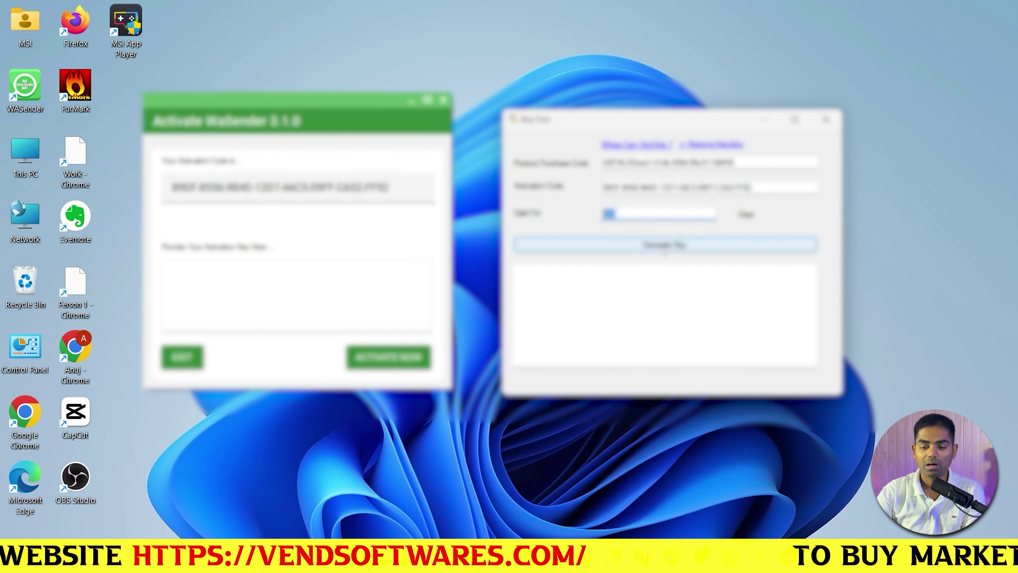
Generate a key in KeyGen and paste it into WaSender to activate it.
left_click(664, 246)
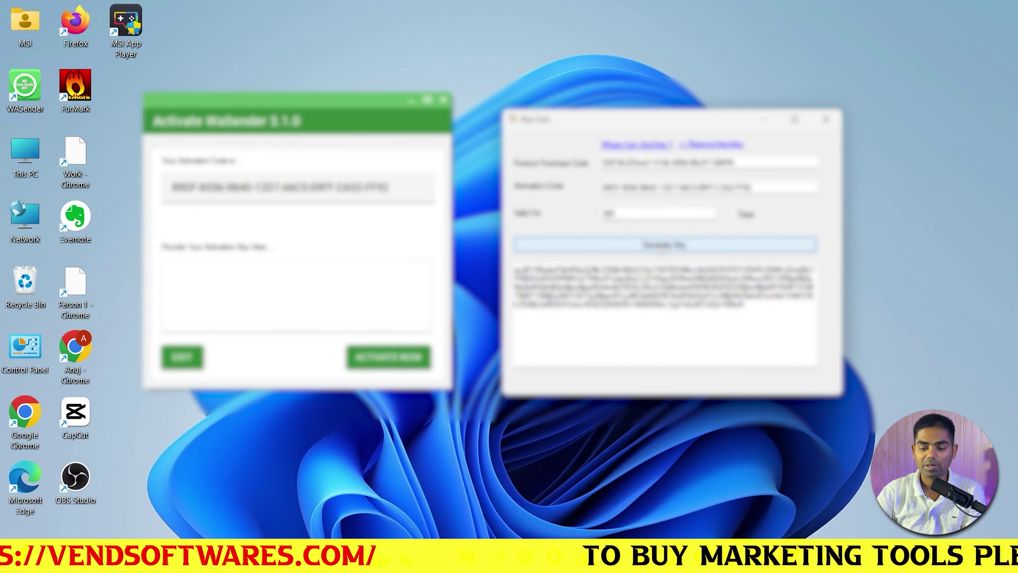
left_click_drag(742, 301, 505, 271)
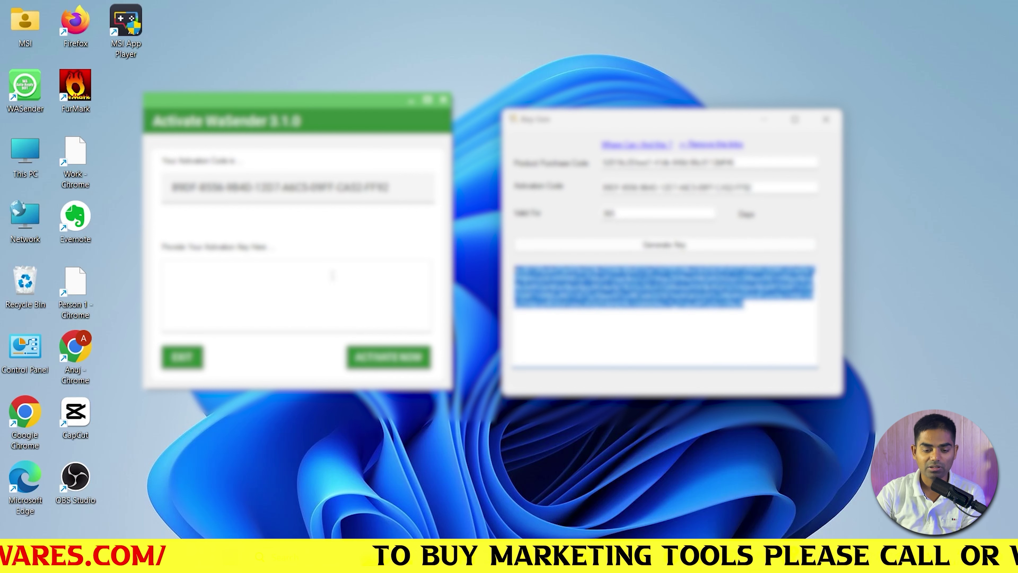
left_click(326, 273)
key("ctrl+v")
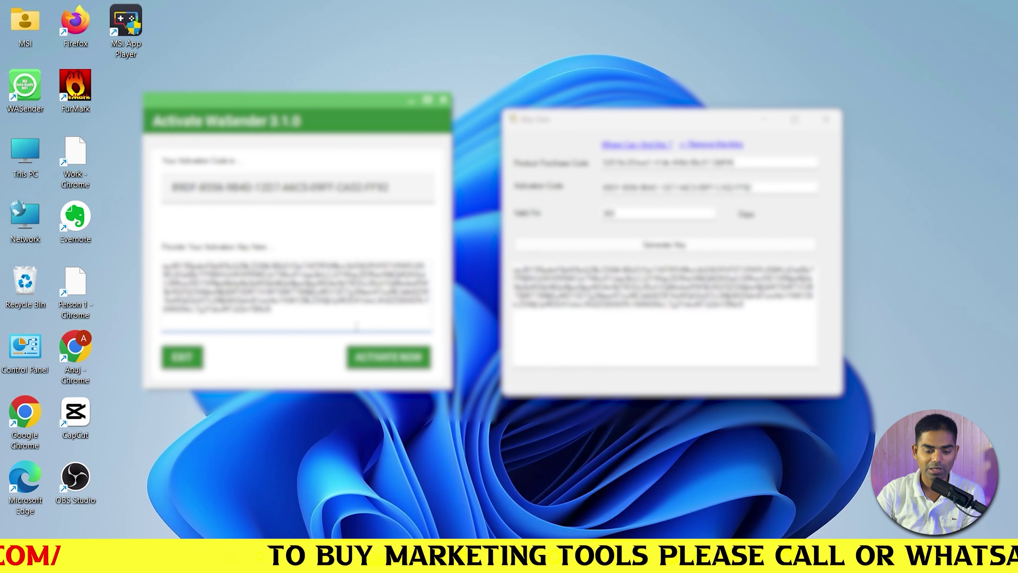
left_click(391, 363)
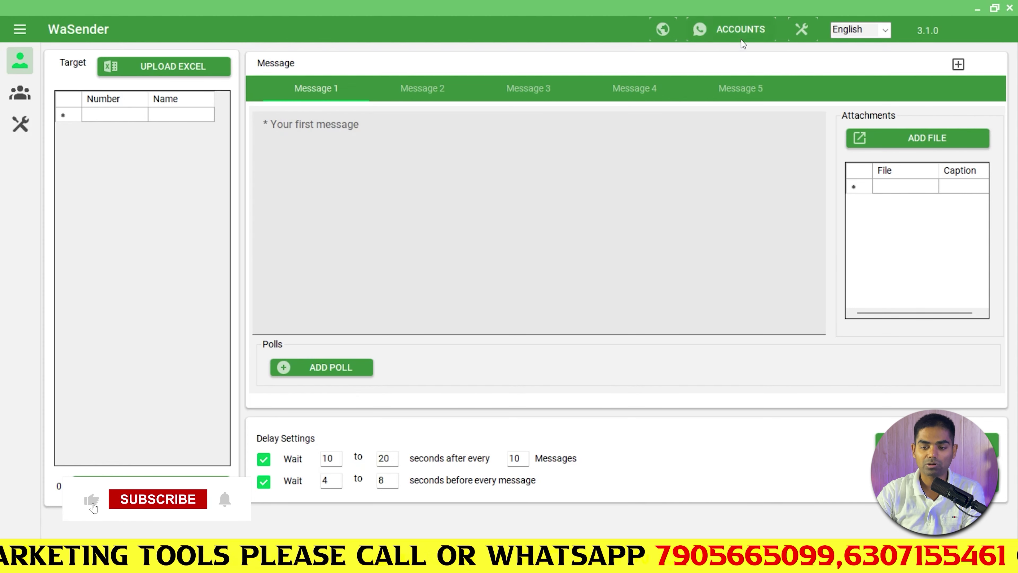
Add a new WhatsApp account named Test and load it in its WhatsApp Web browser.
left_click(741, 32)
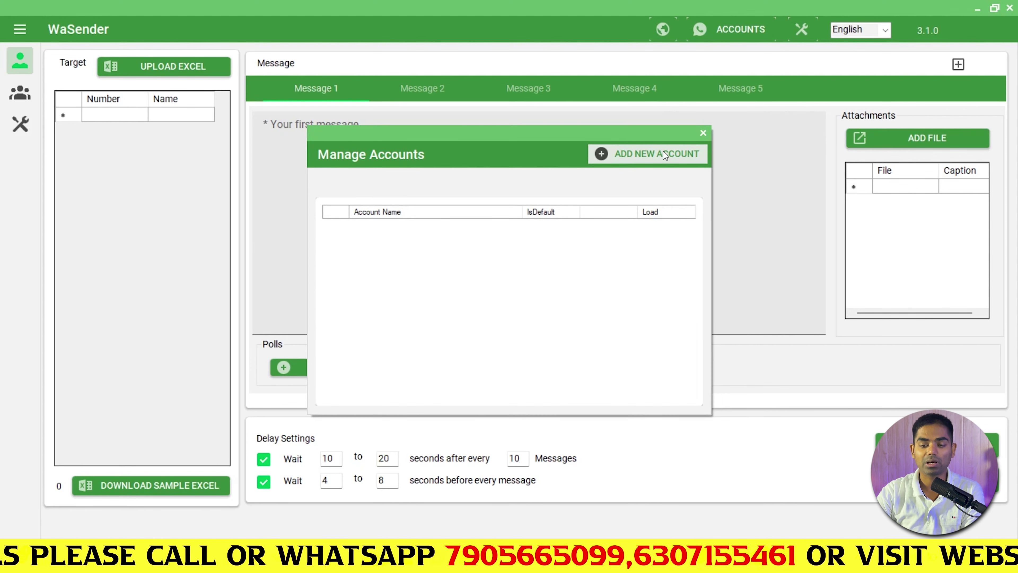
left_click(656, 158)
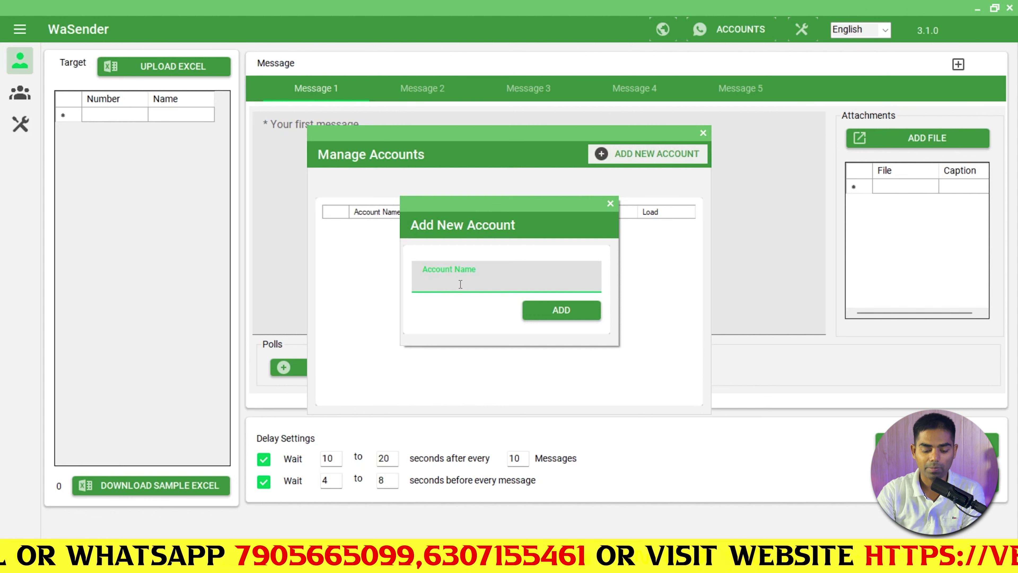
type("TEST")
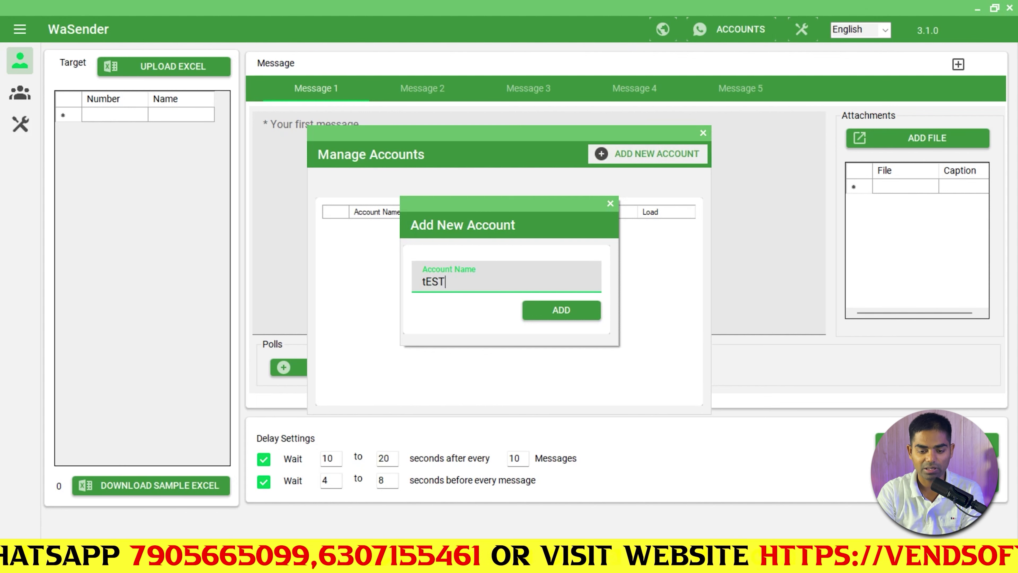
key("BackSpace")
key("BackSpace")
key("BackSpace")
key("BackSpace")
type("Test")
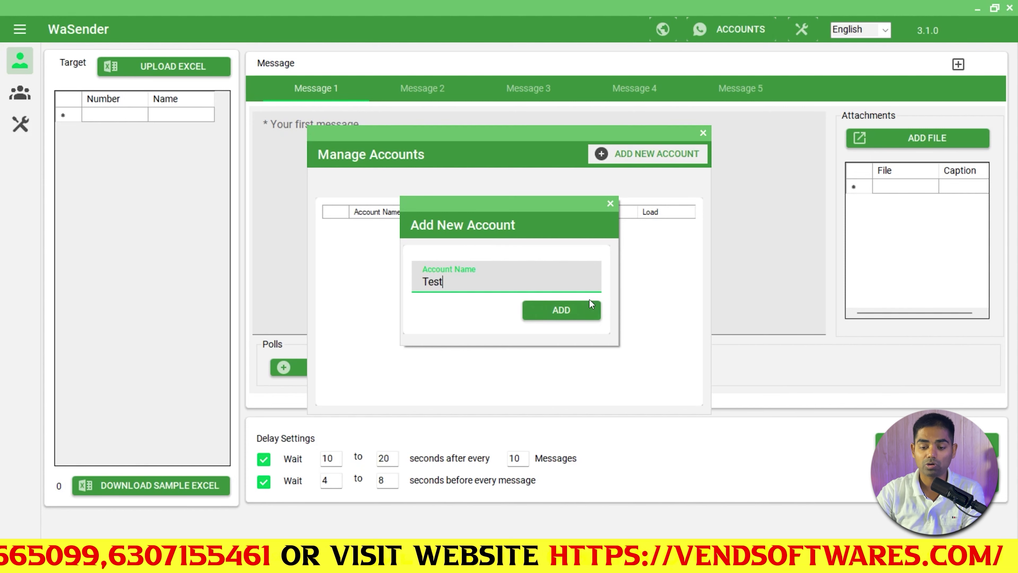
left_click(575, 318)
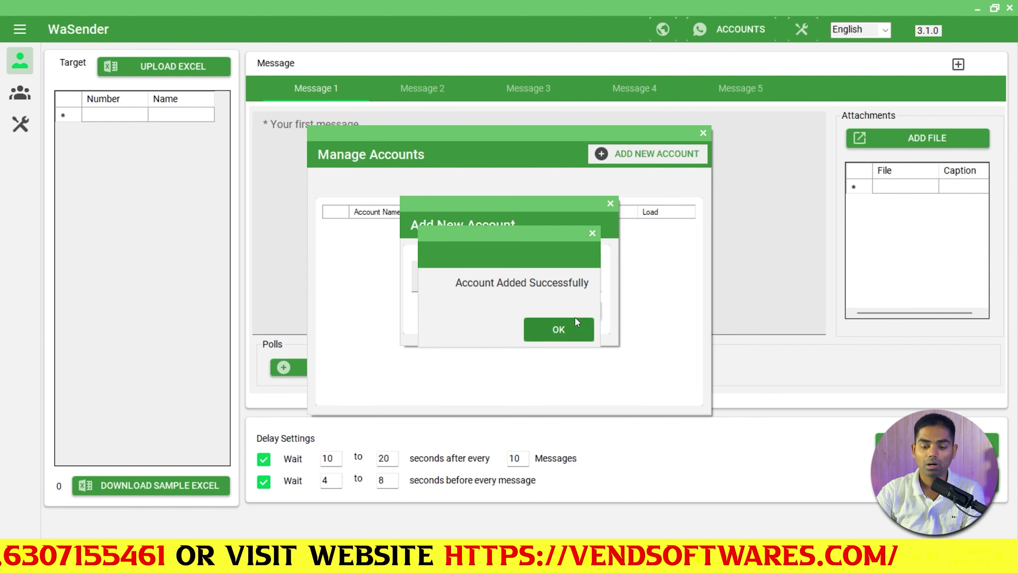
left_click(568, 331)
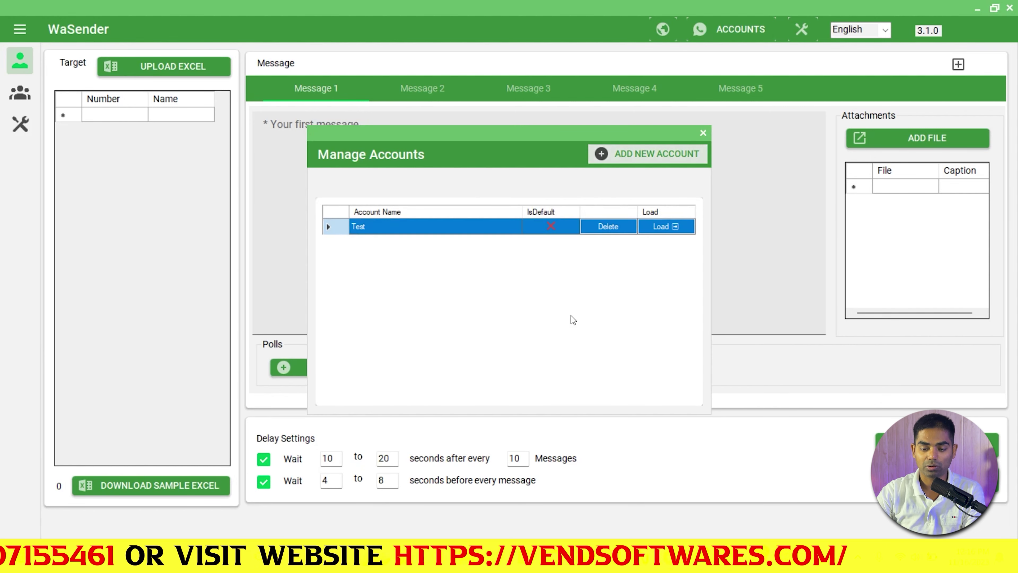
left_click(664, 227)
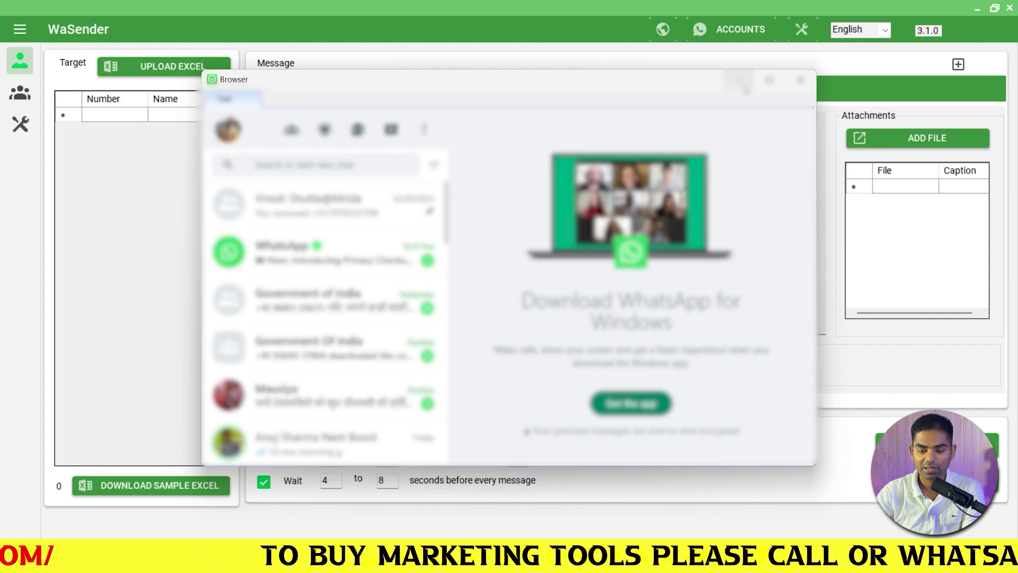
Close the key generator window and the Test account's WhatsApp Web browser window.
left_click(740, 82)
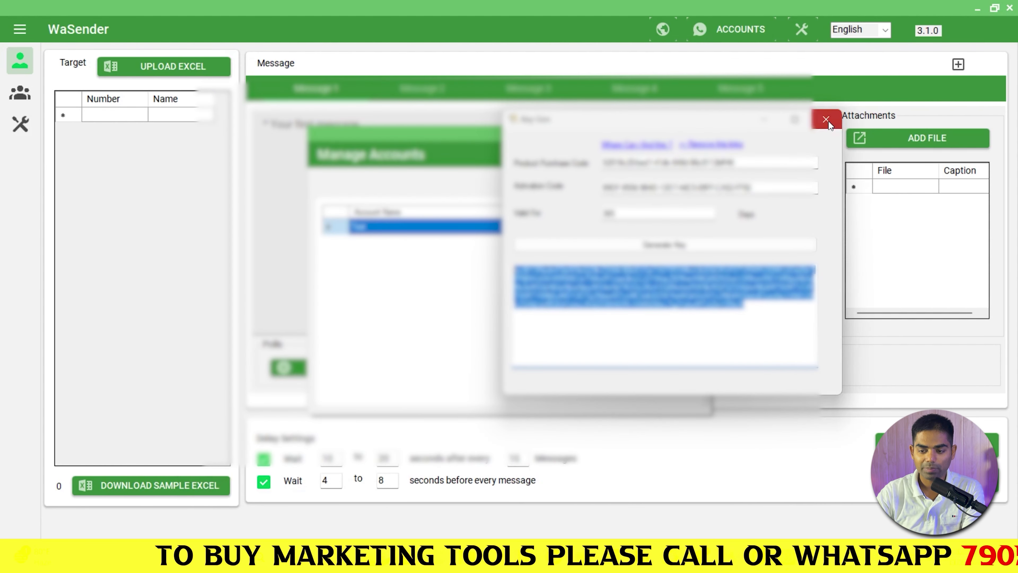
left_click(827, 120)
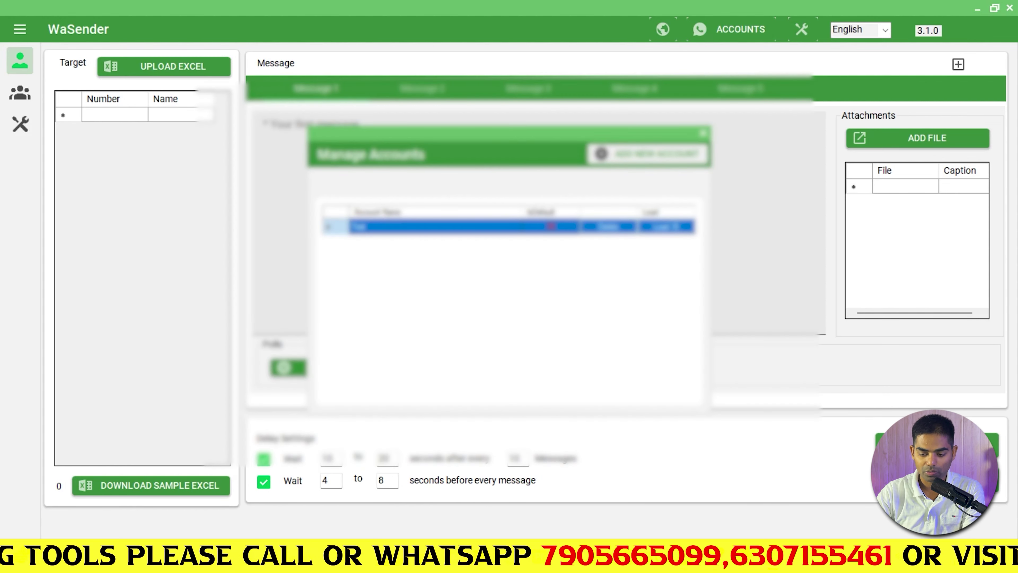
mouse_move(737, 565)
left_click(858, 485)
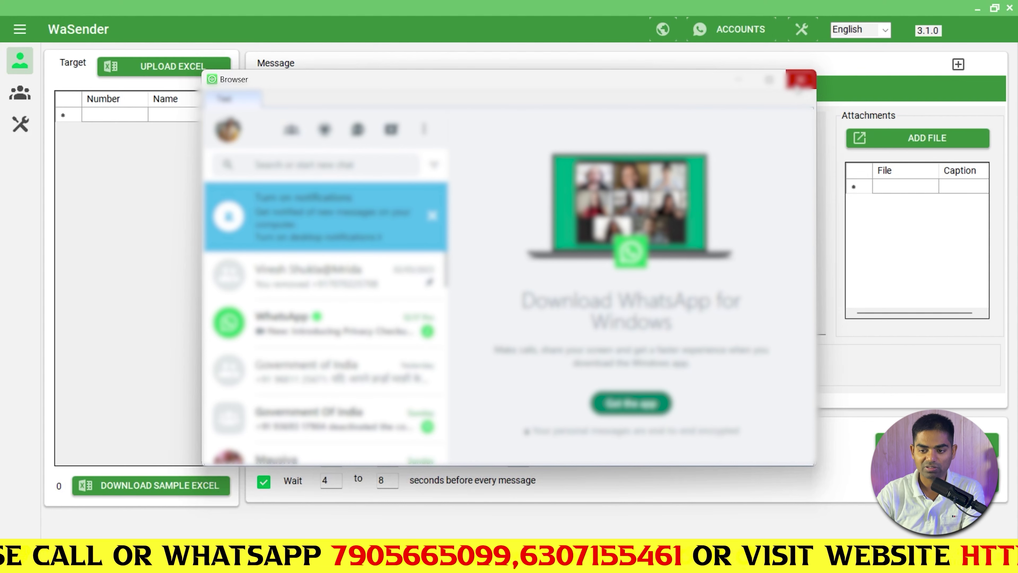
left_click(801, 79)
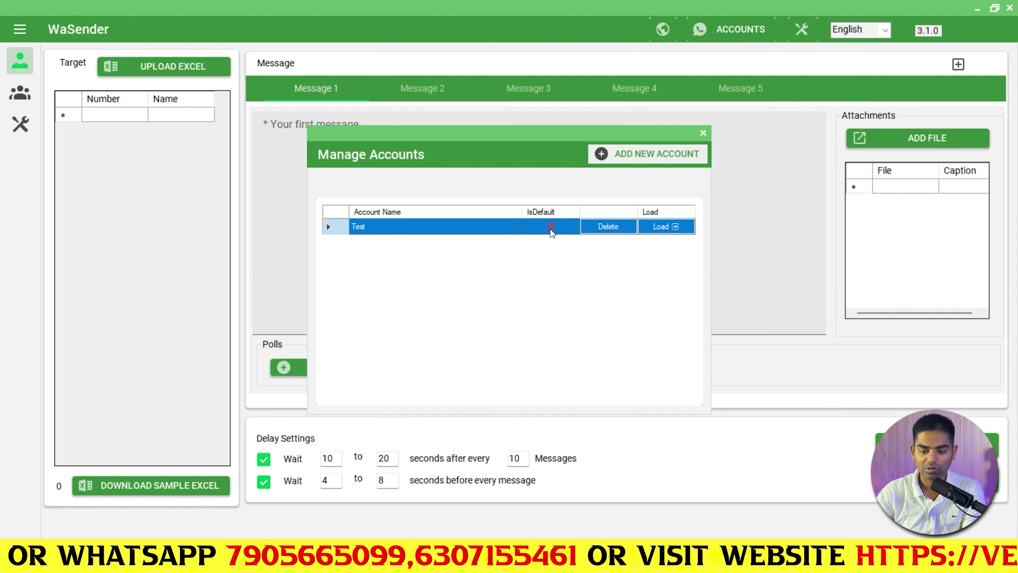
Set the Test account as Primary Account, then close Manage Accounts.
right_click(550, 229)
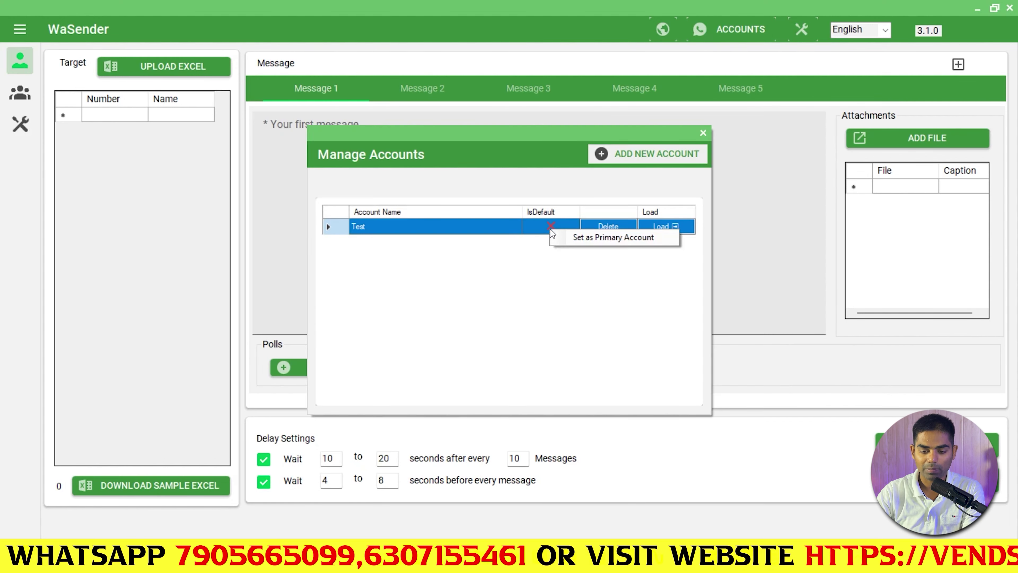
left_click(580, 238)
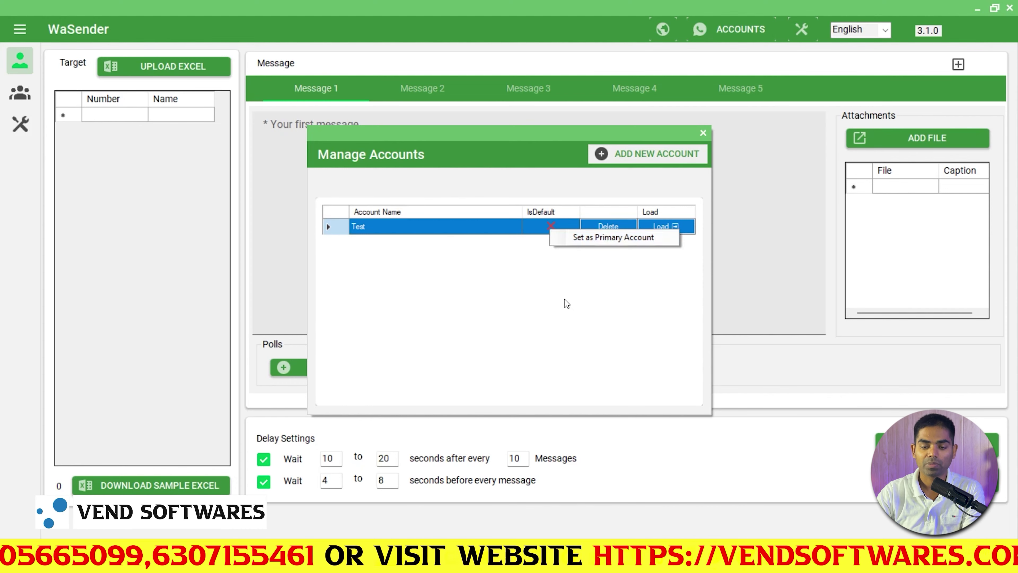
left_click(671, 155)
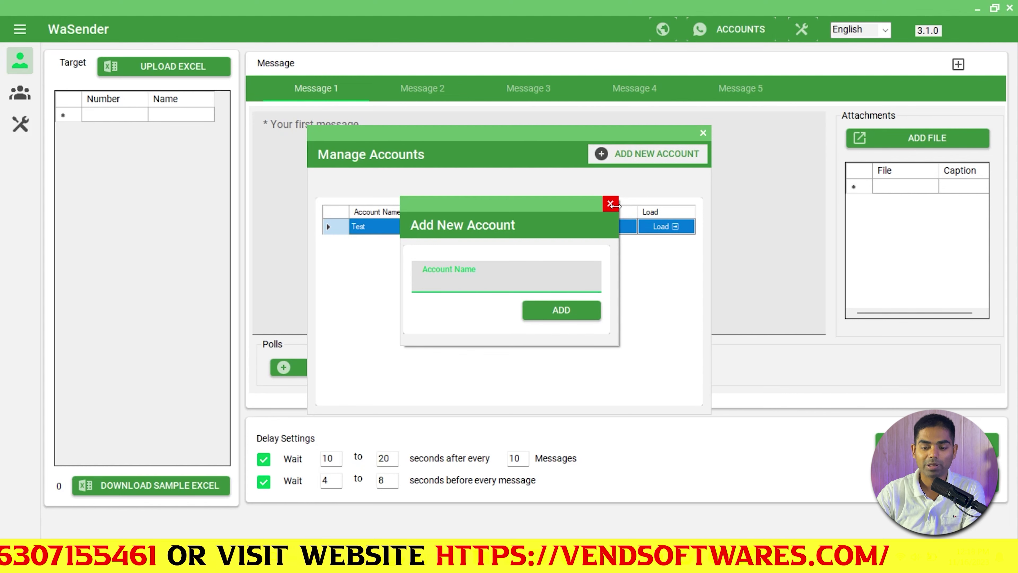
left_click(610, 203)
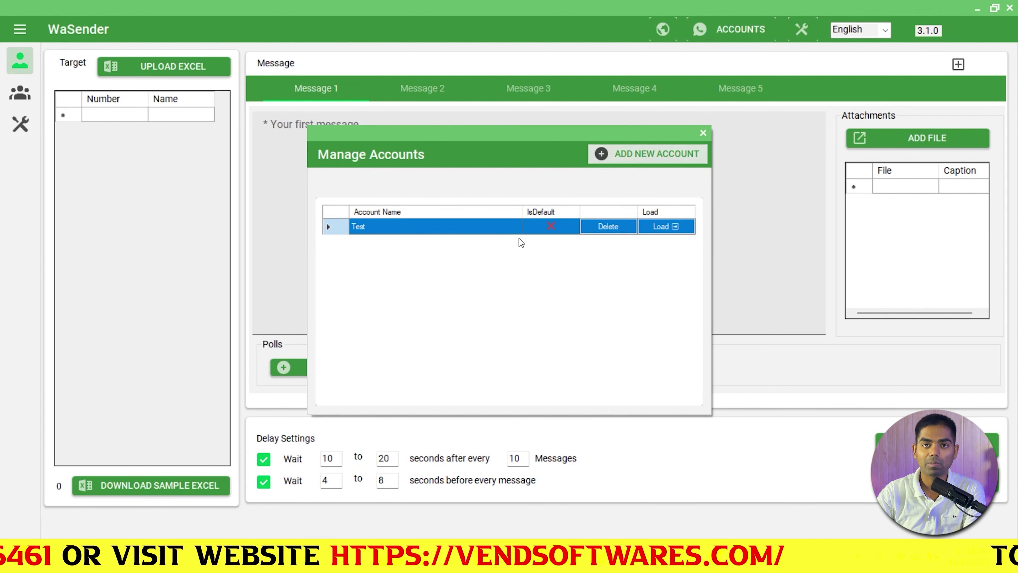
right_click(552, 226)
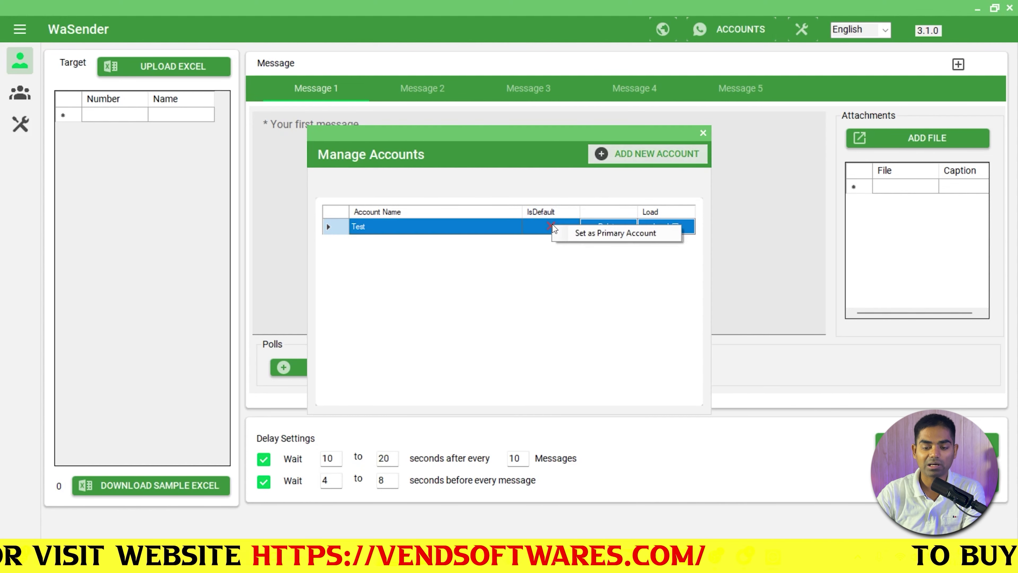
left_click(584, 234)
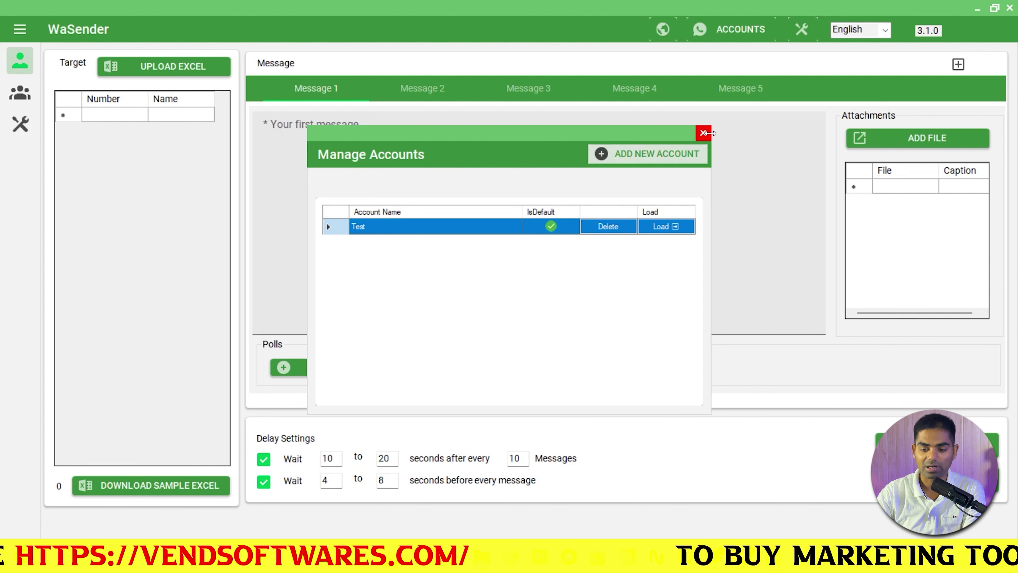
left_click(703, 133)
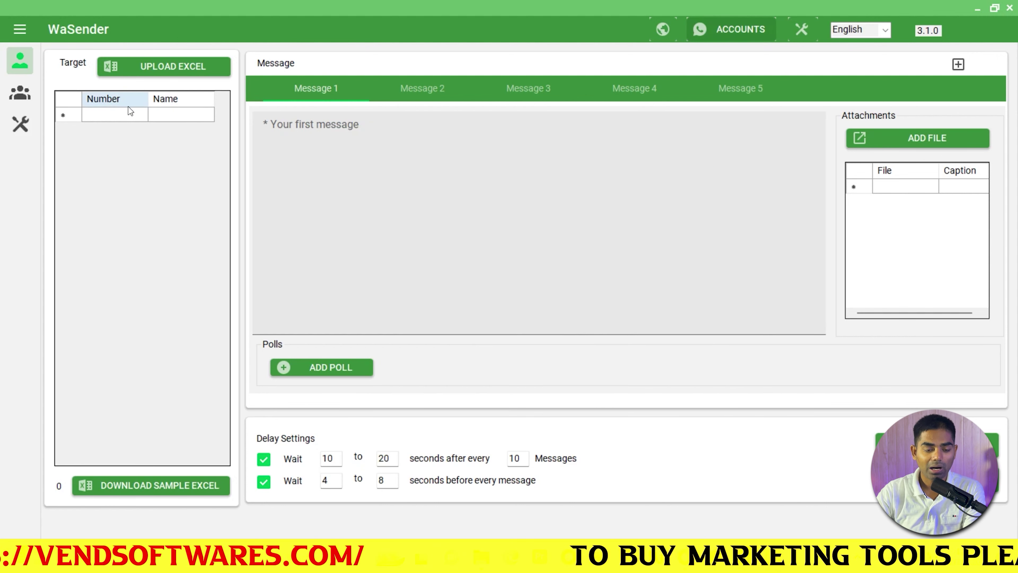
Enter the contact's phone number and name in the first target-list row.
left_click(129, 117)
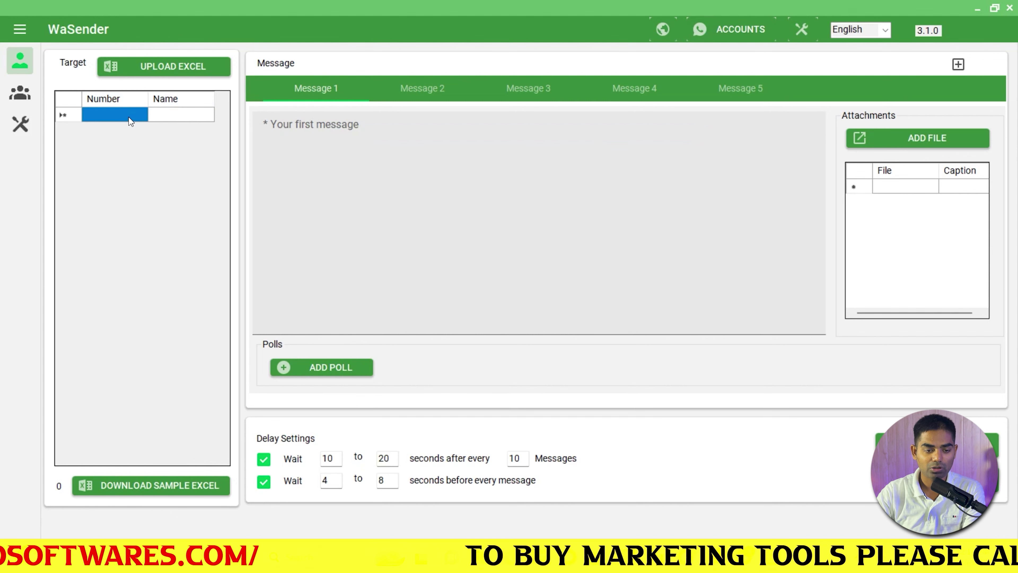
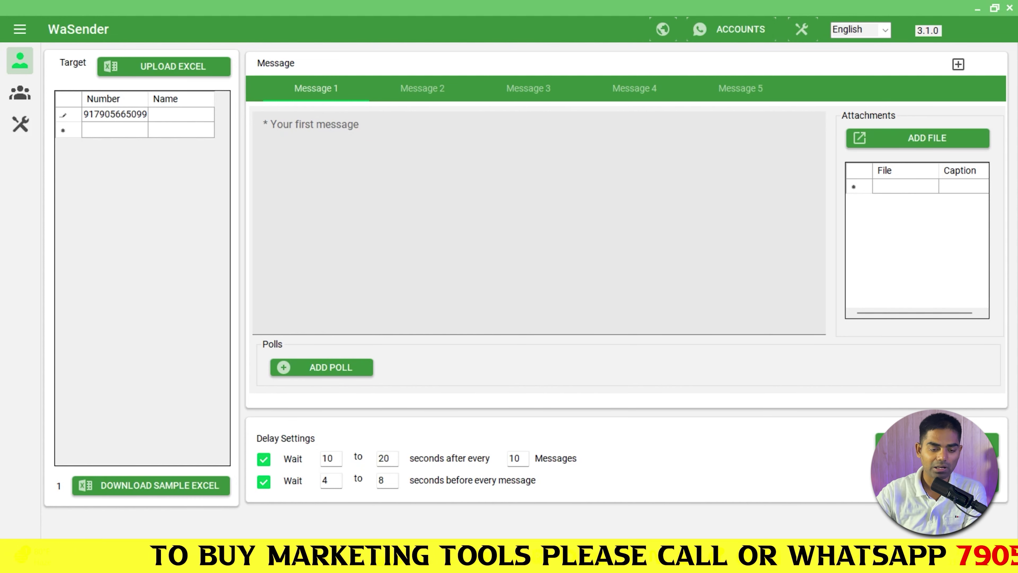
left_click(197, 113)
left_click(198, 113)
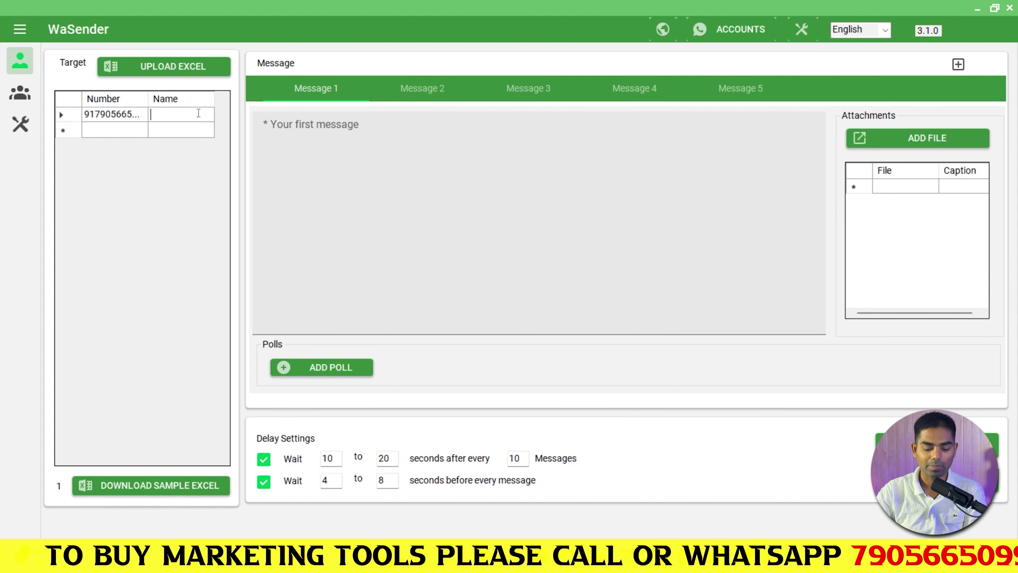
type("Ravi")
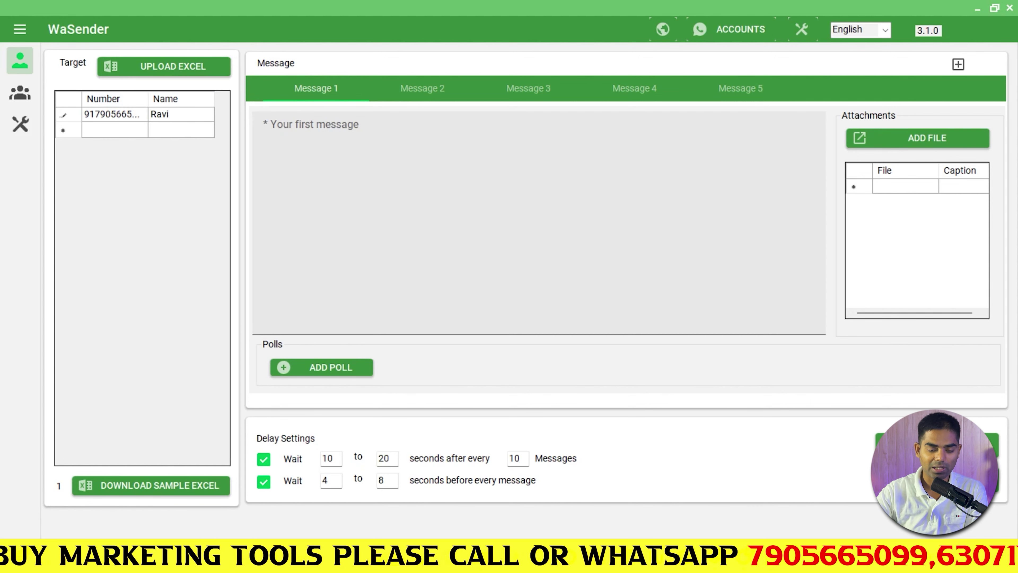
Write 'Hello how are you?' as Message 1.
left_click(360, 145)
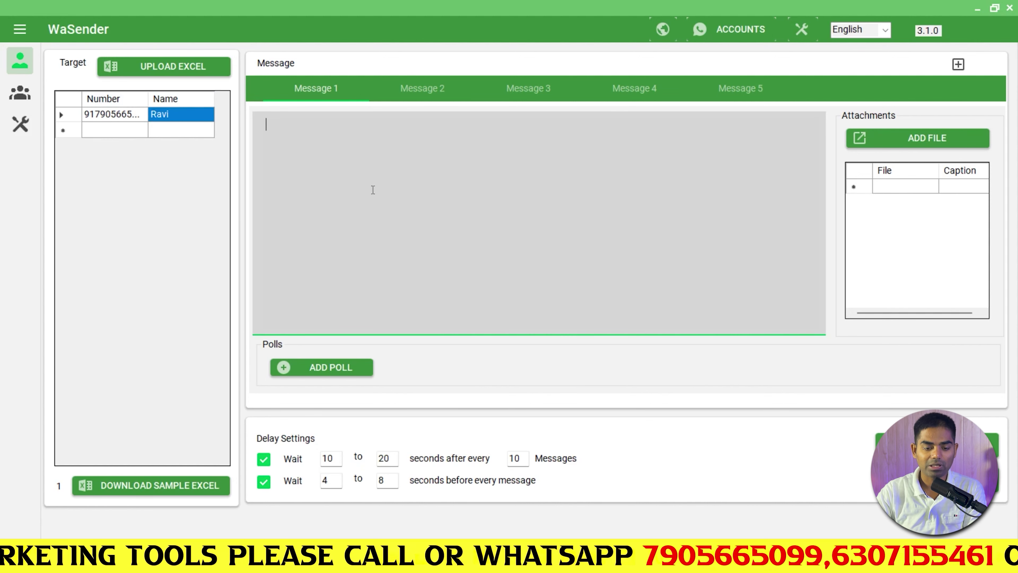
type("H")
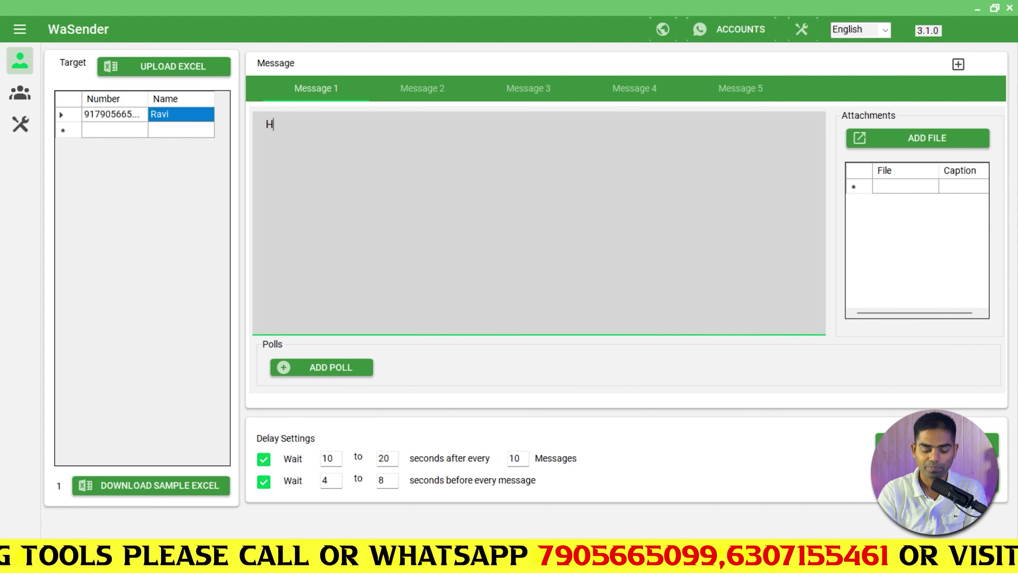
type("ello how ar")
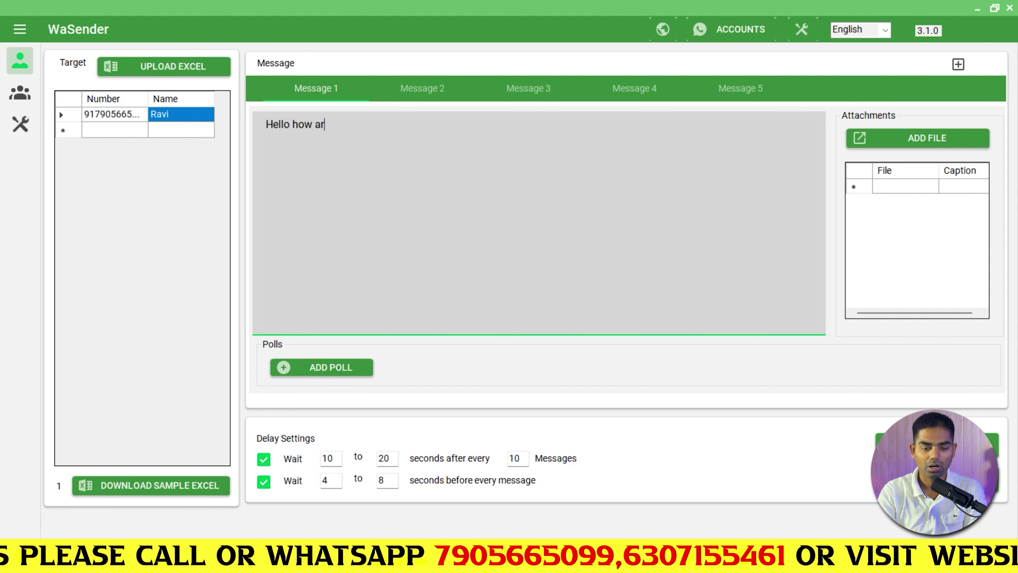
type("e you?")
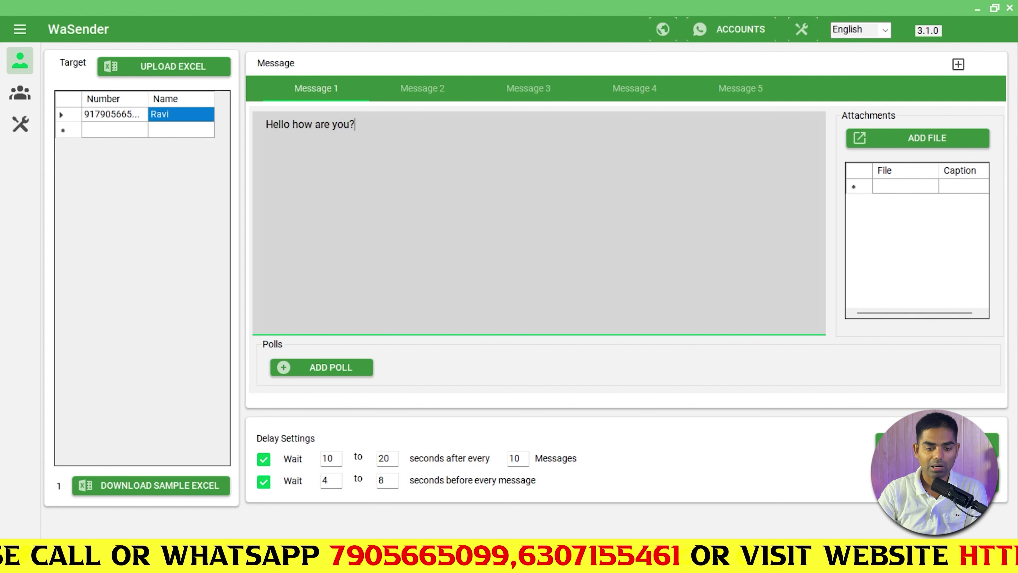
left_click(265, 123)
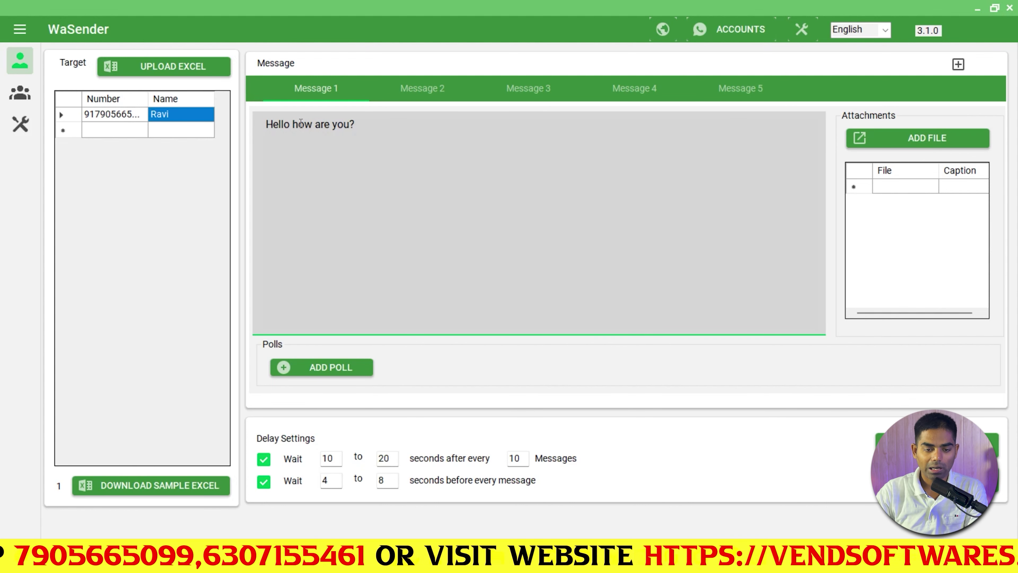
Insert the {{Name}} placeholder and a comma after 'Hello' in Message 1.
key("Right")
key("Right")
key("Right")
key("Right")
key("Right")
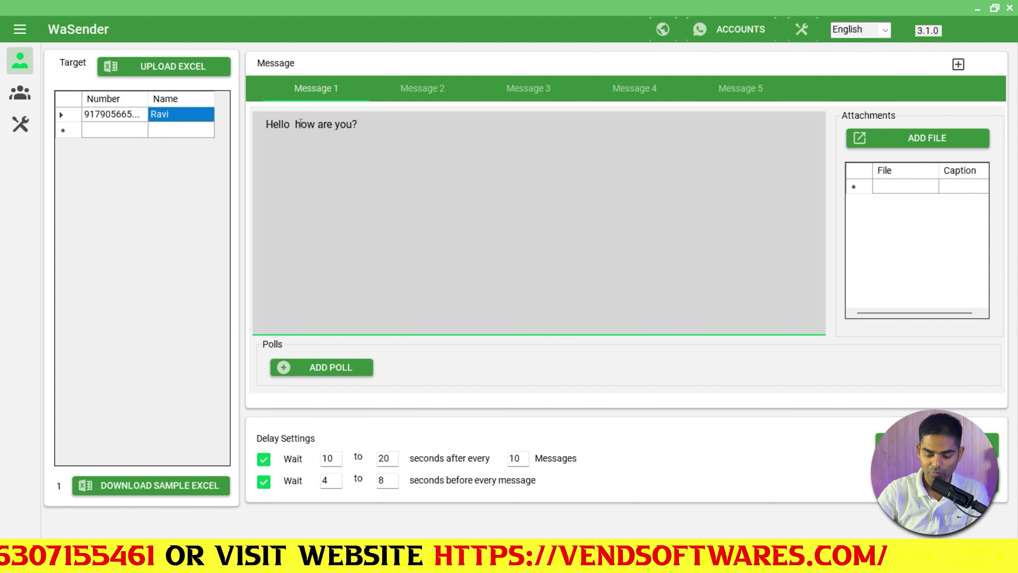
type("[]")
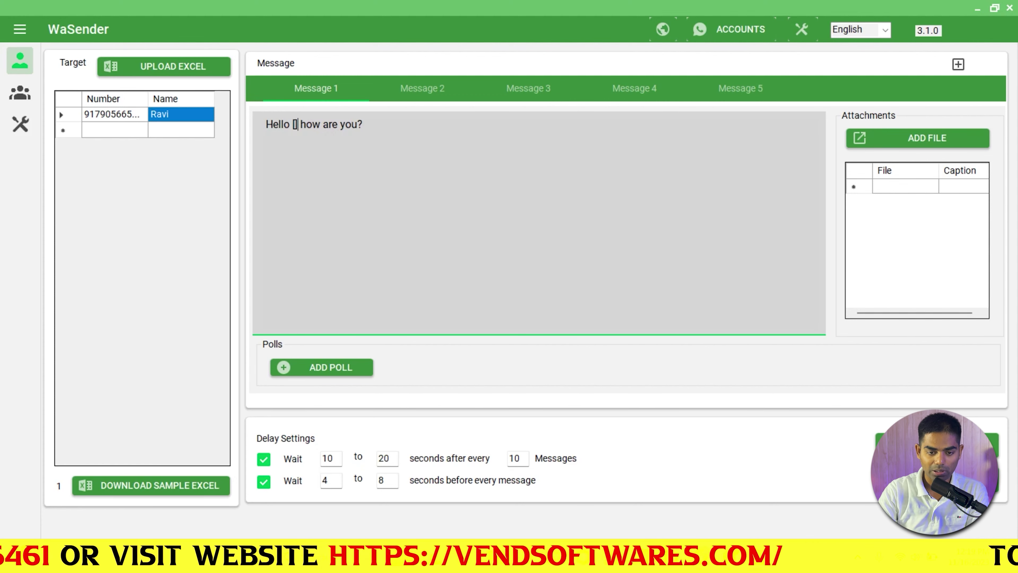
key("BackSpace")
key("BackSpace")
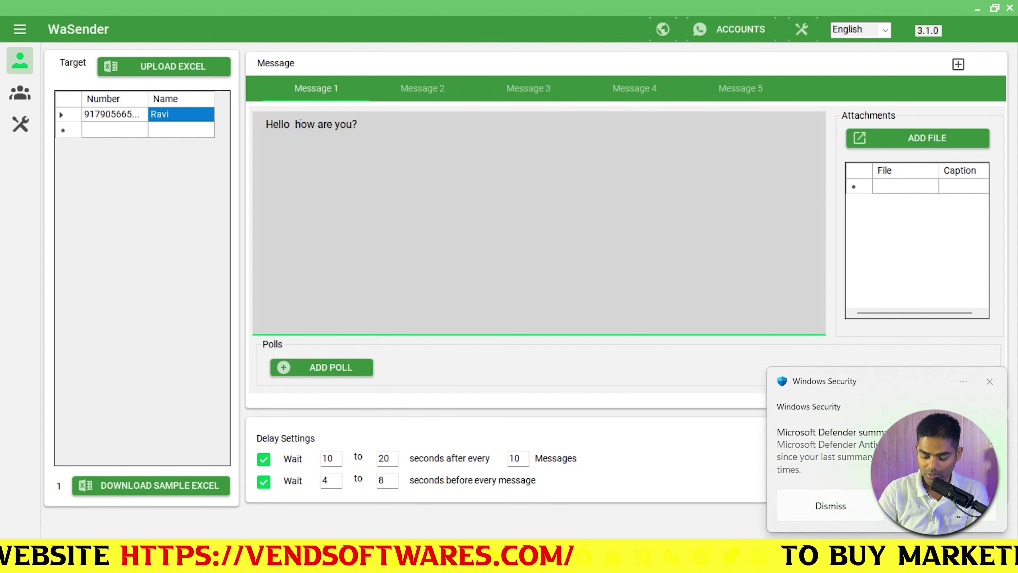
type("{}")
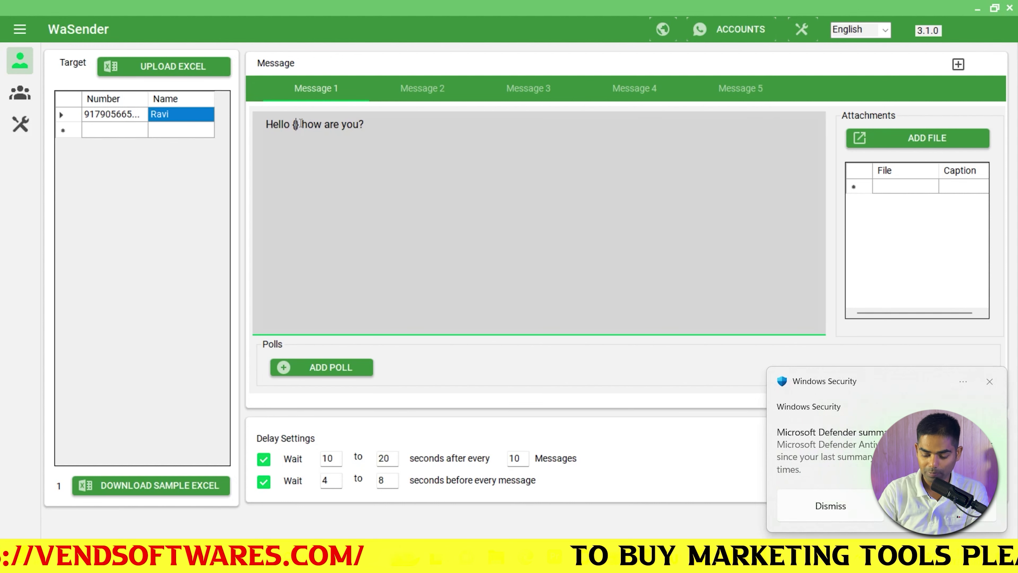
type("{}")
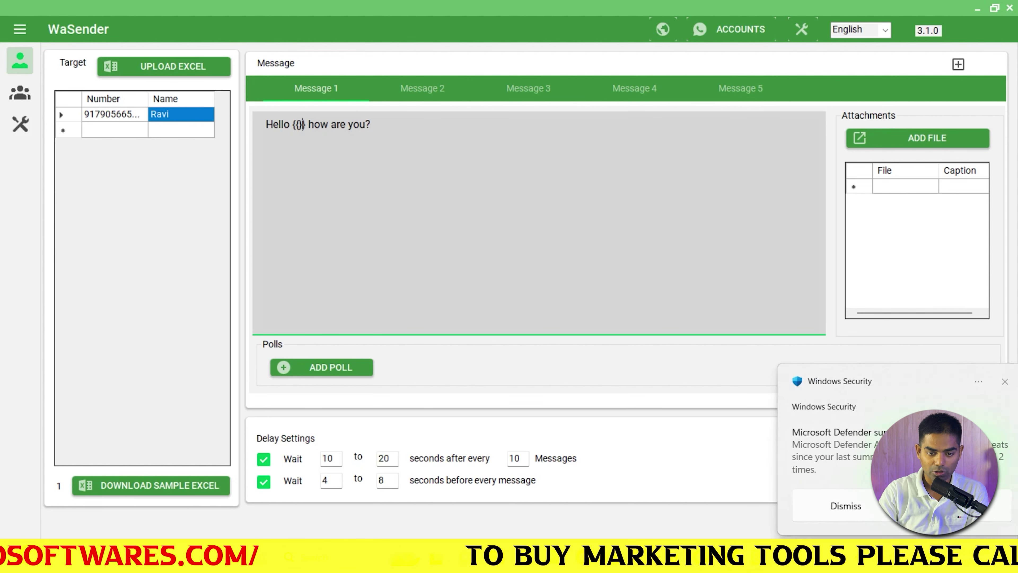
type("Name")
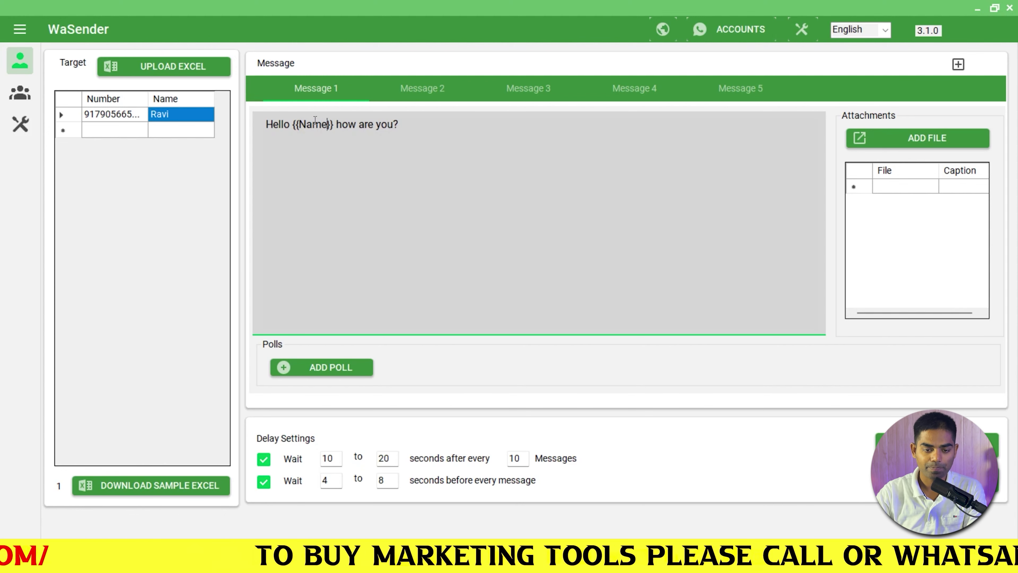
left_click(339, 124)
key("BackSpace")
type(",")
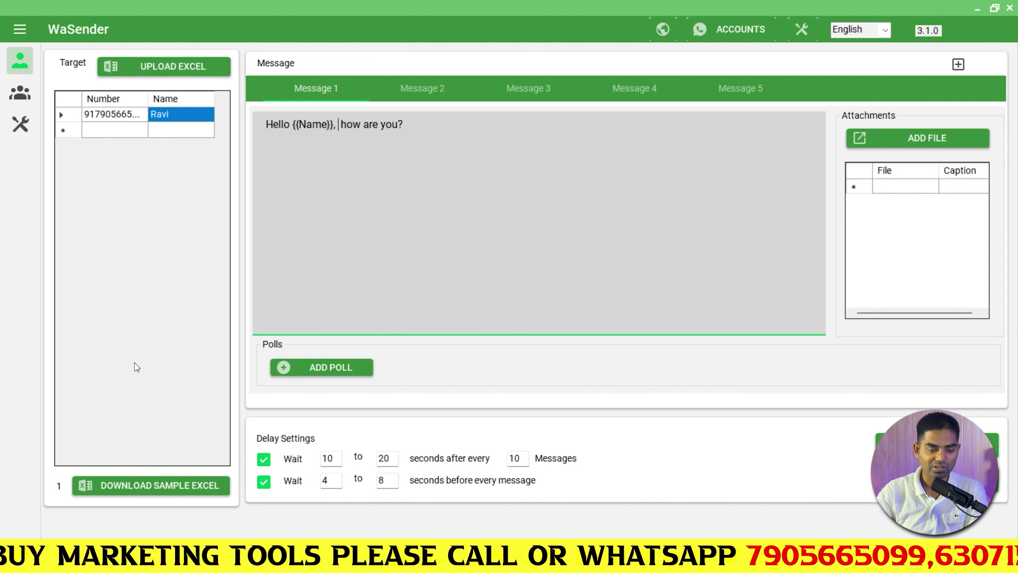
left_click(176, 69)
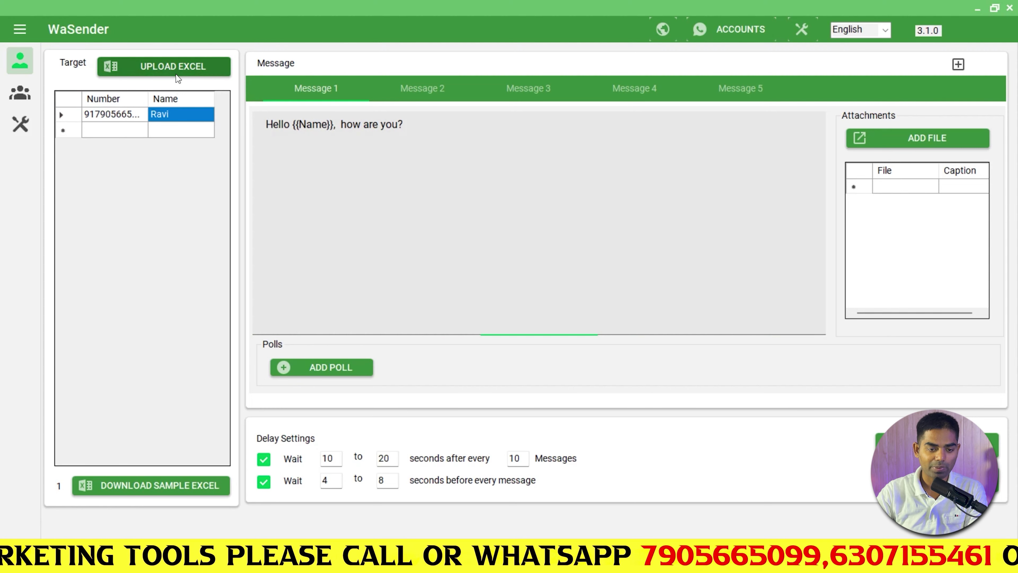
Save the sample Excel template SingleSenderTemplate to Documents.
left_click(476, 296)
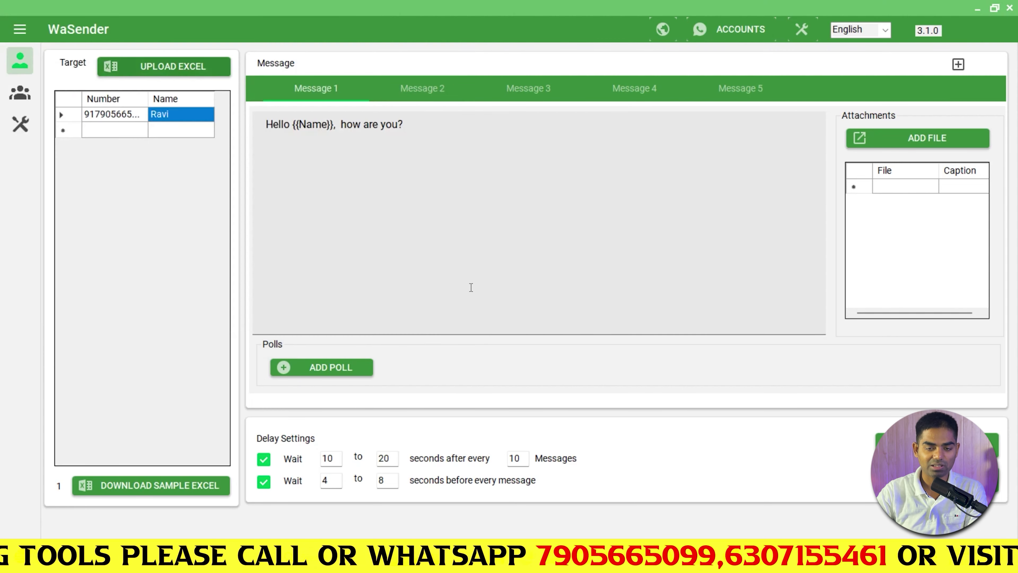
left_click(163, 485)
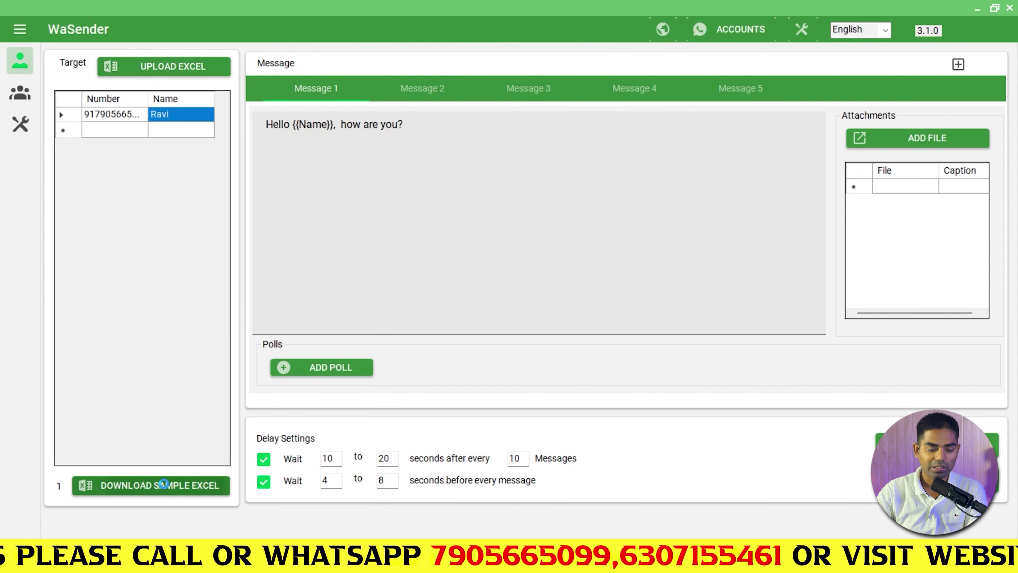
left_click(396, 296)
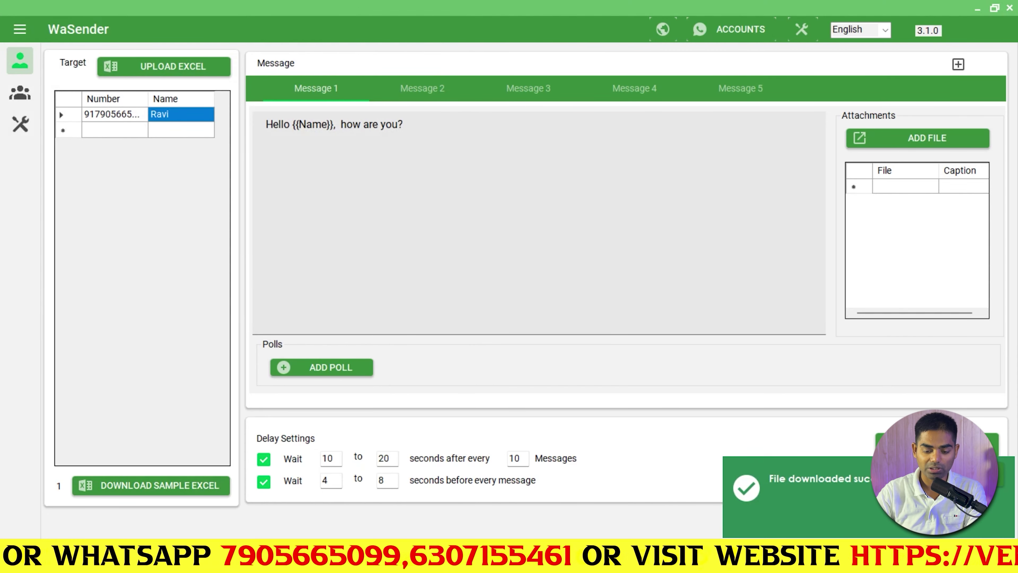
key("super+e")
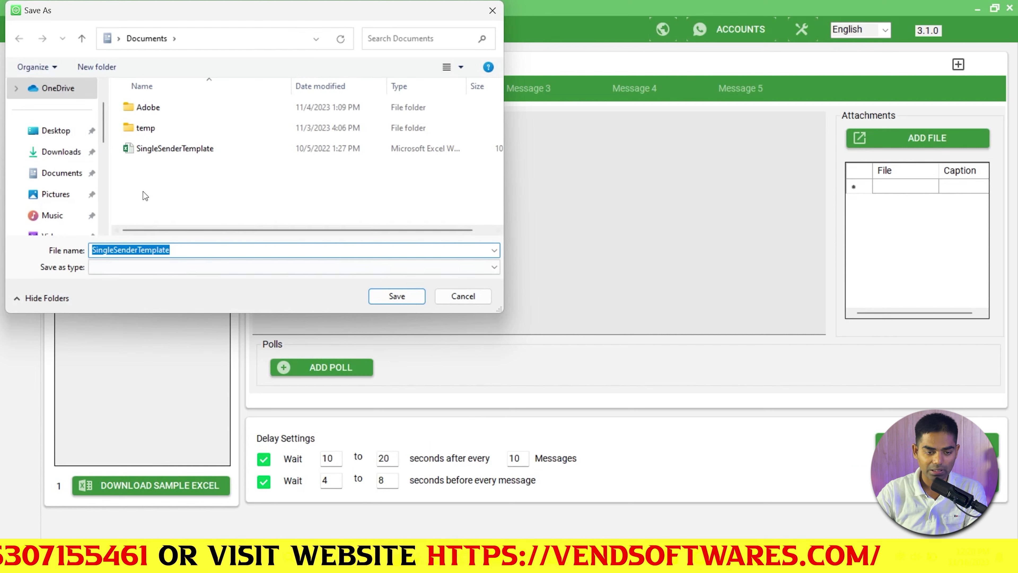
left_click(465, 297)
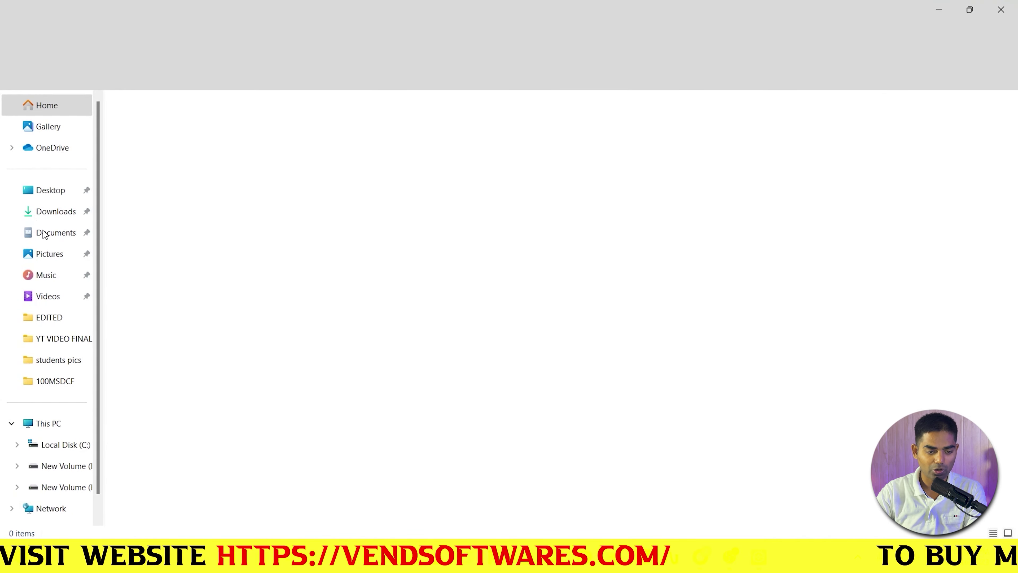
Open SingleSenderTemplate from Documents in Excel, review its Mobile Number and Name columns, then close it.
left_click(55, 235)
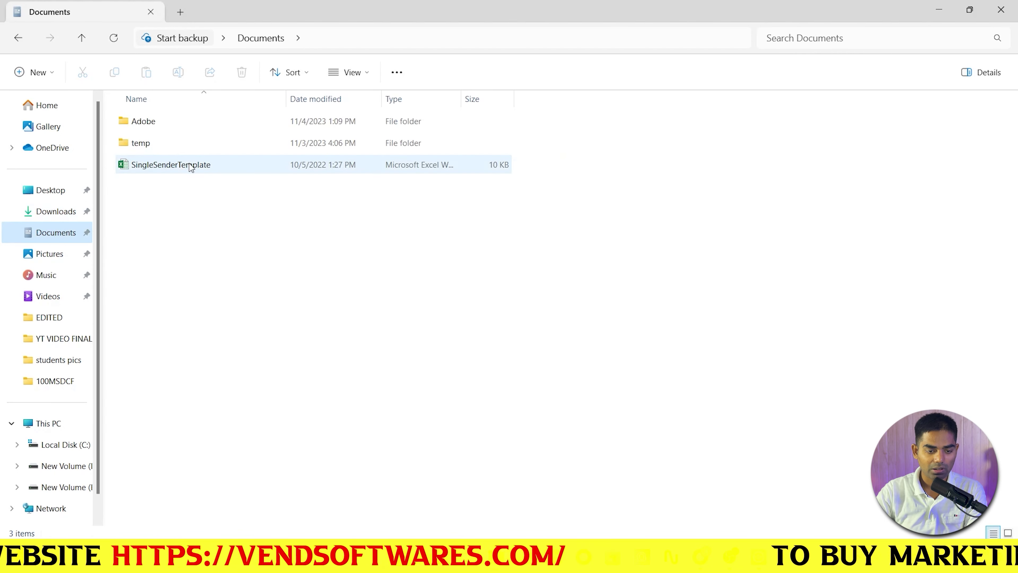
double_click(194, 164)
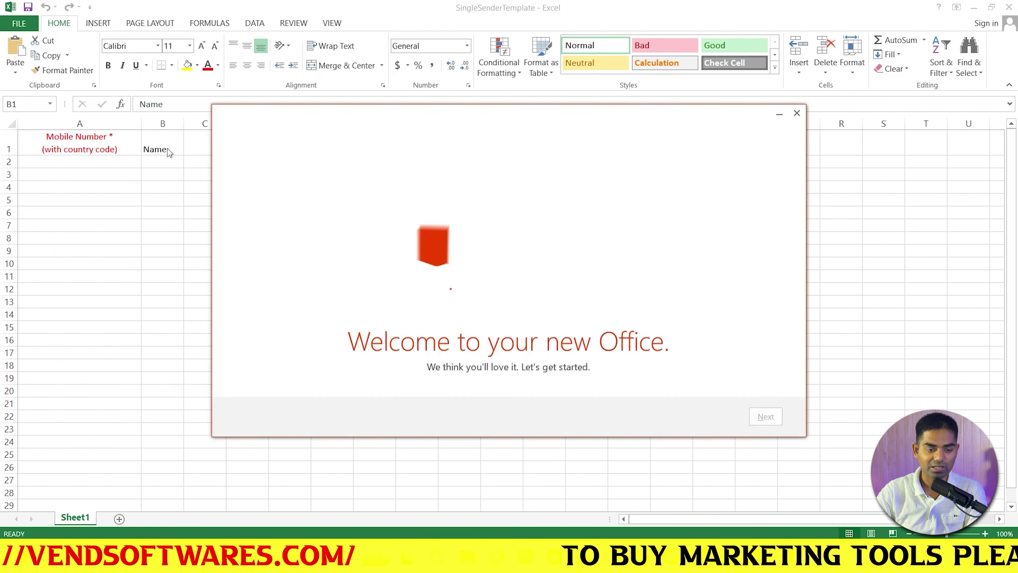
left_click(787, 118)
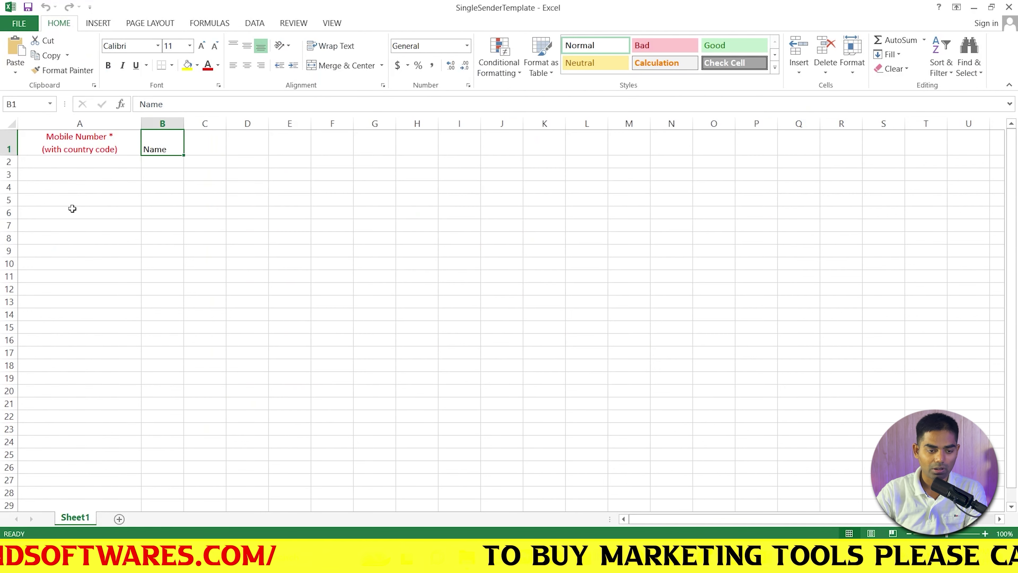
left_click(91, 166)
left_click(151, 175)
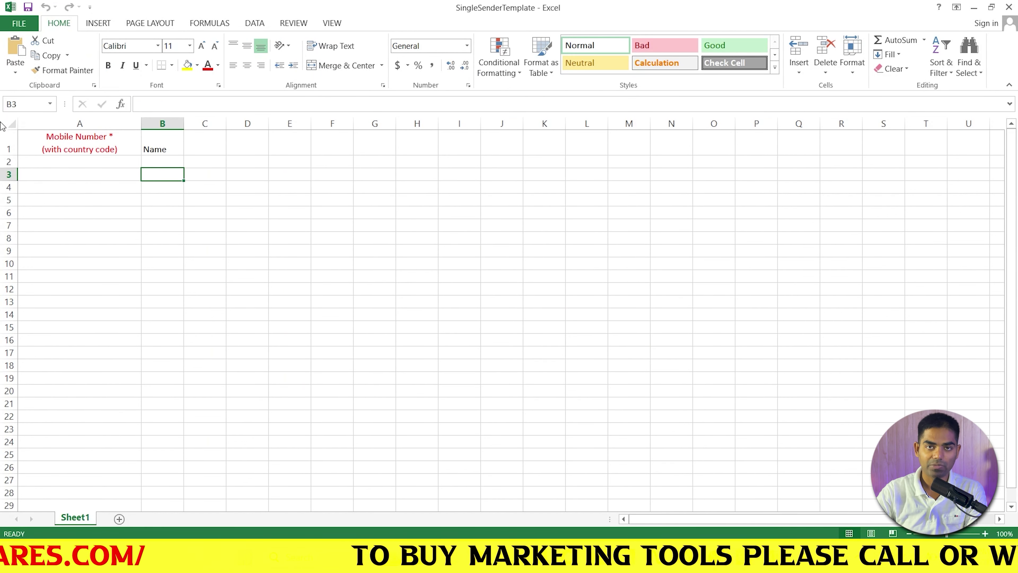
left_click(3, 141)
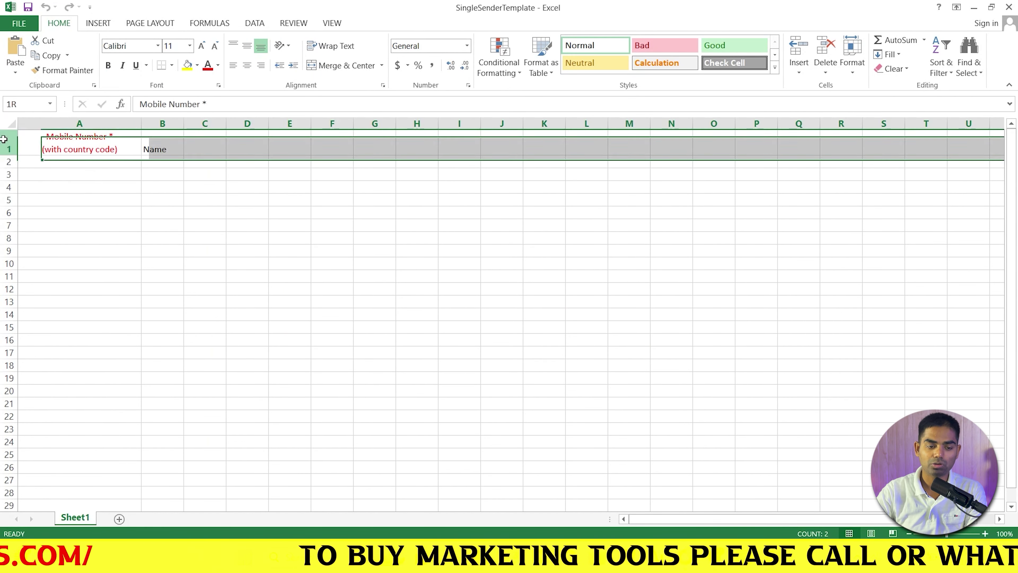
left_click(101, 172)
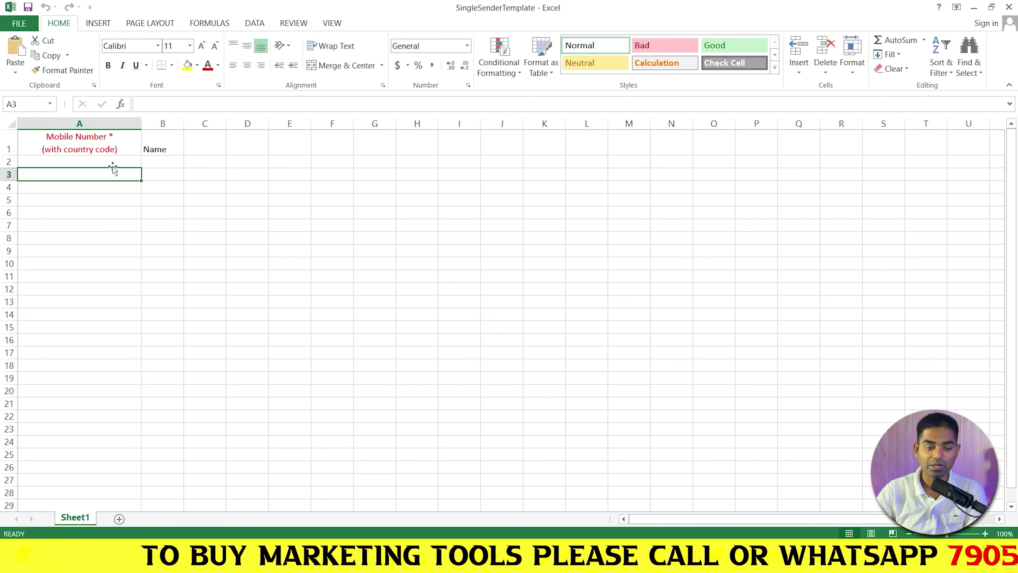
left_click(117, 161)
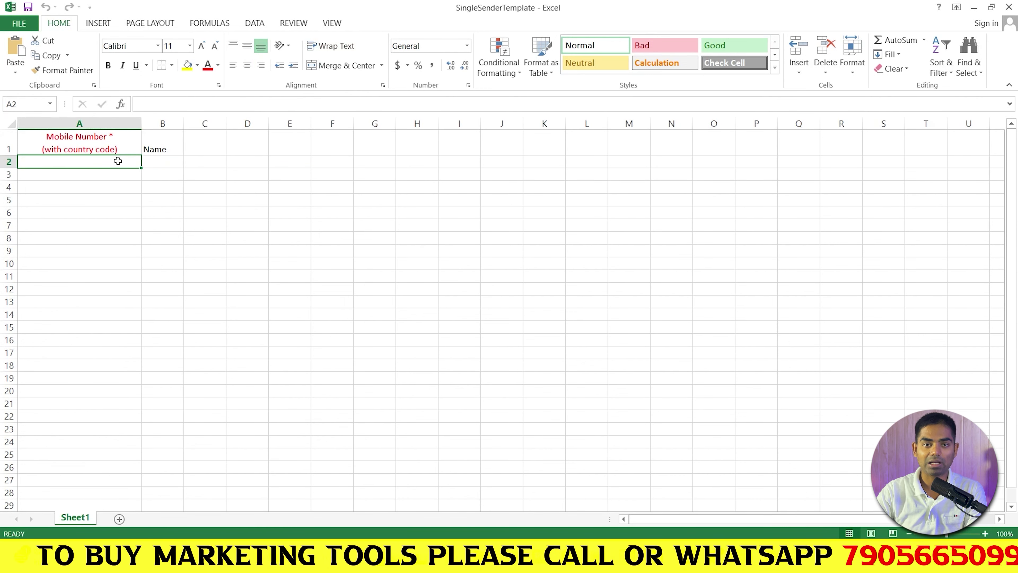
left_click(1012, 7)
left_click(995, 12)
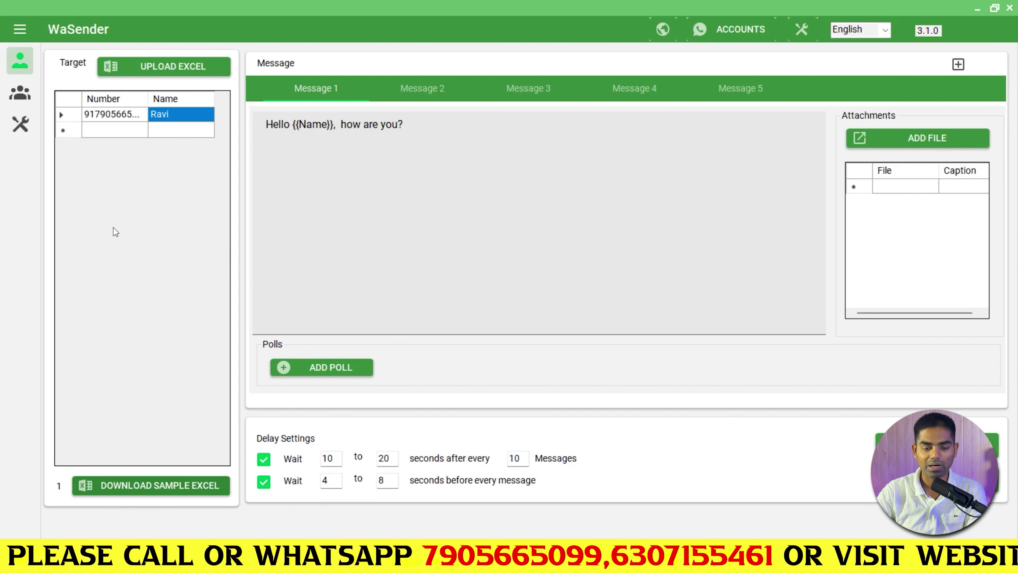
Attach the Power CRm (2) image from Downloads to Message 1 with caption 'Hello'.
left_click(469, 141)
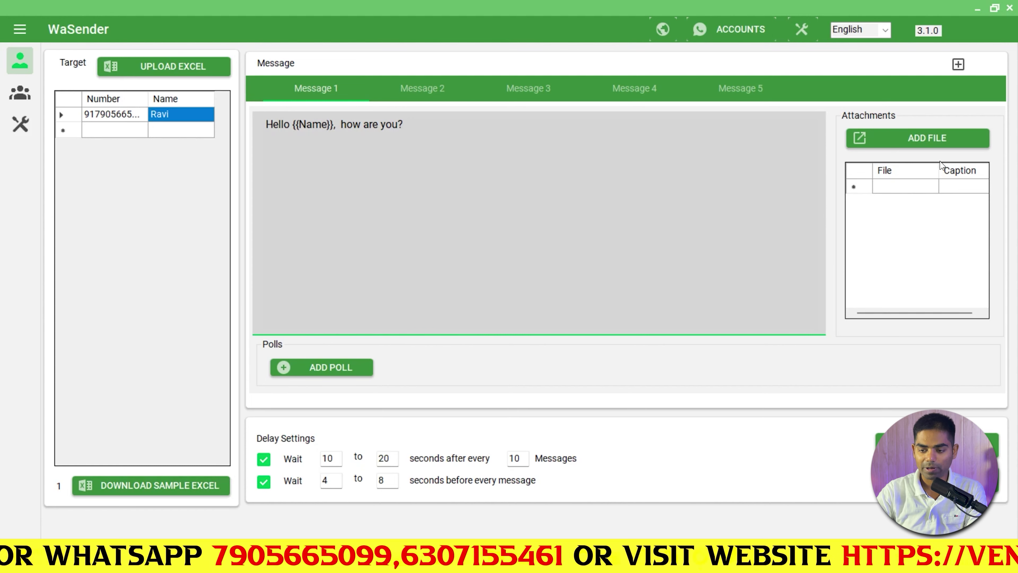
left_click(942, 142)
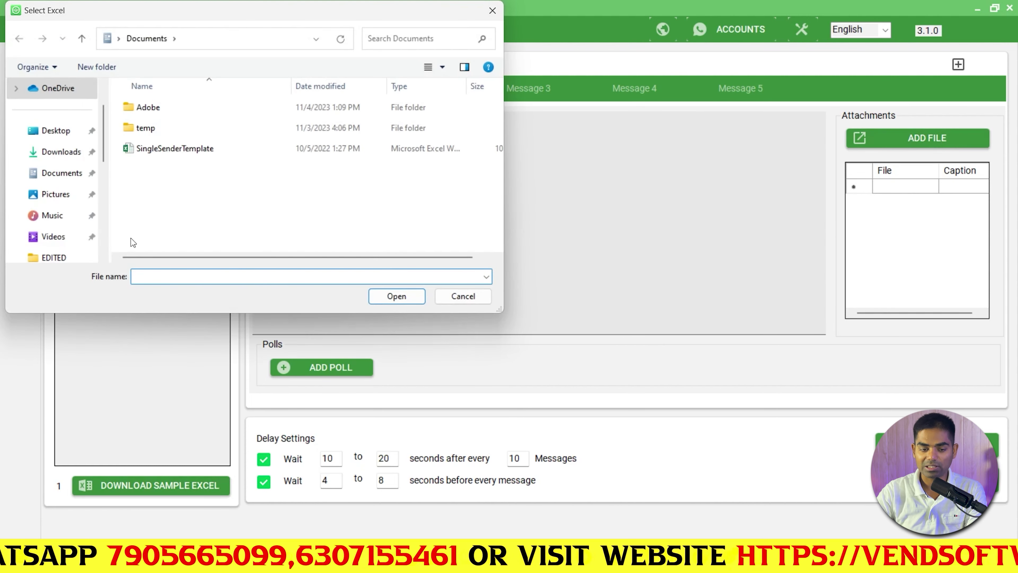
left_click(61, 157)
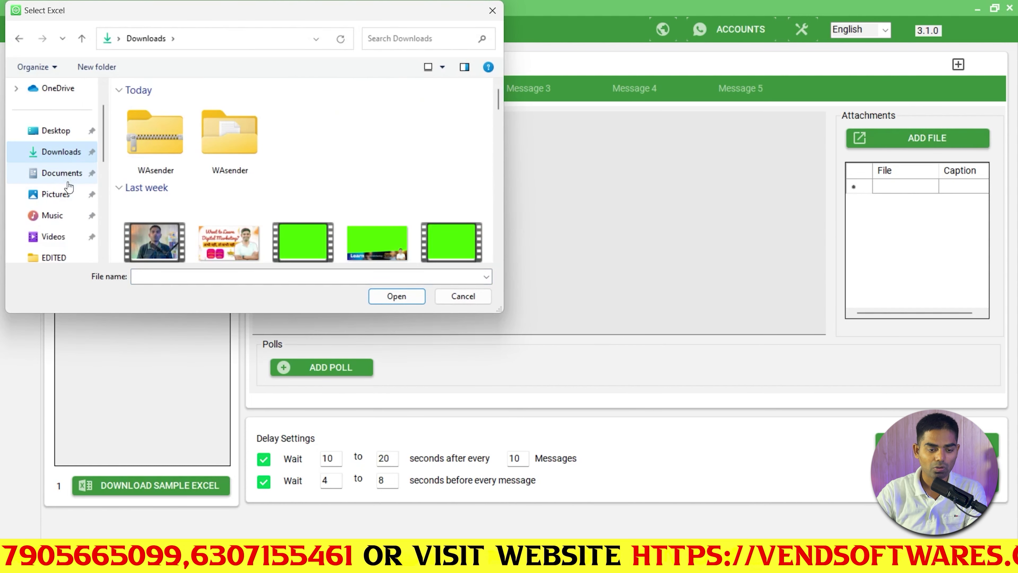
left_click(228, 240)
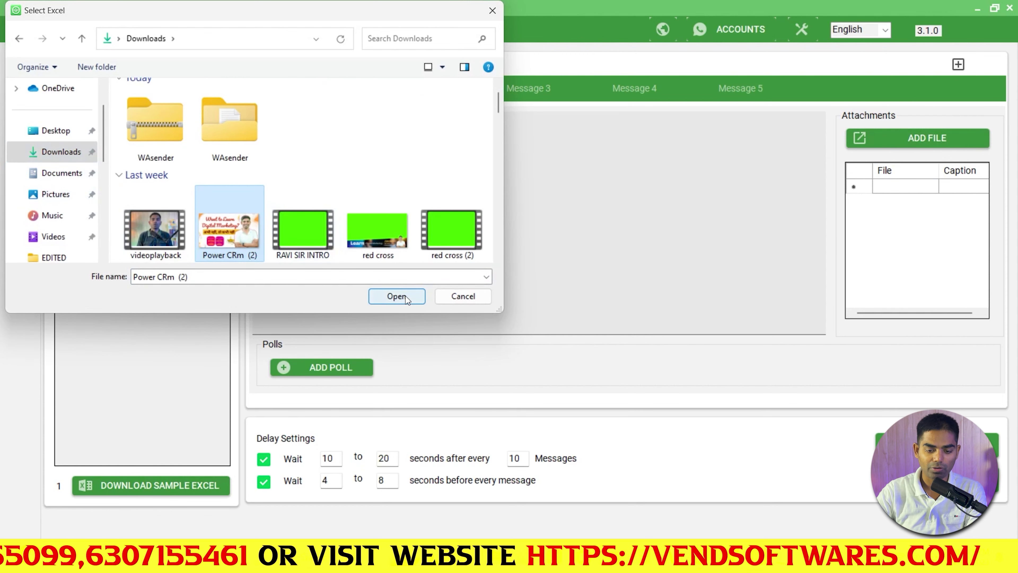
left_click(405, 296)
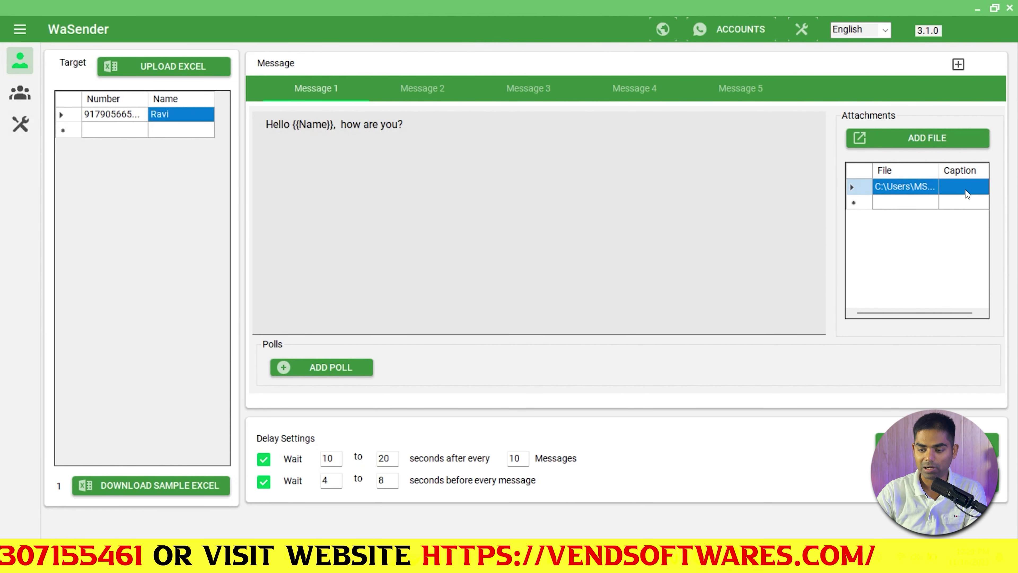
type("Hello")
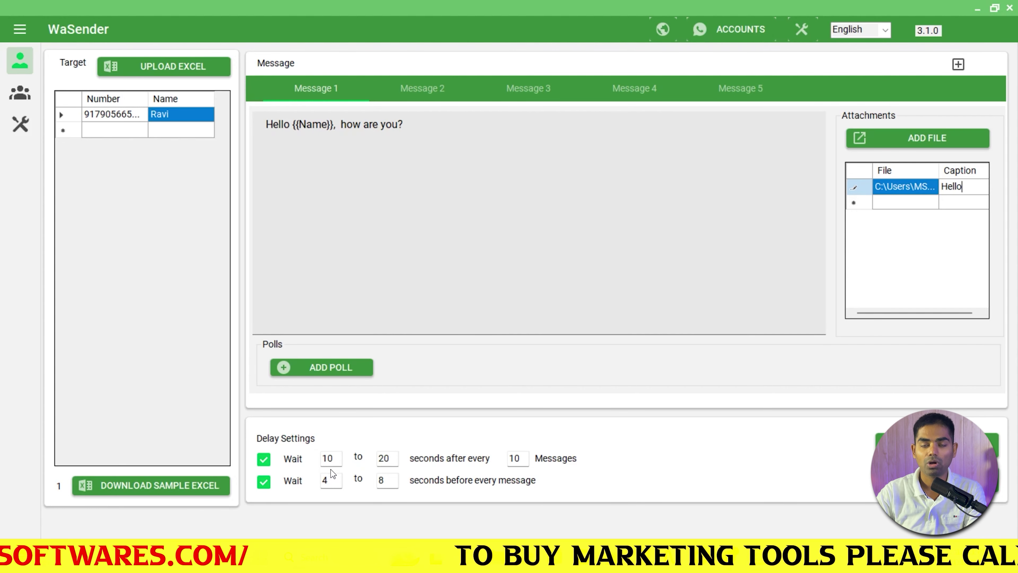
Start a campaign named Test with UnSafe Mode enabled.
left_click(934, 443)
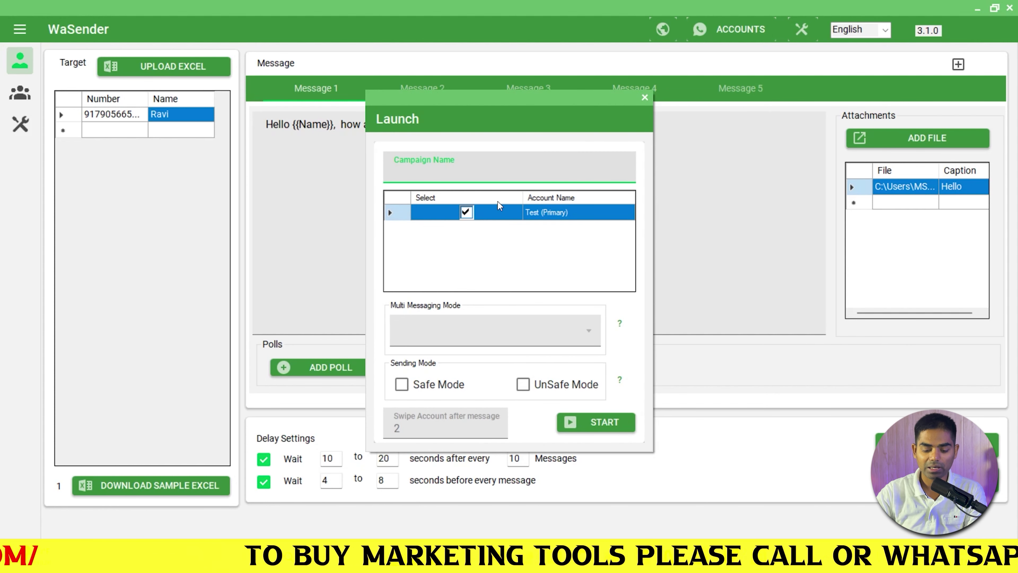
type("Test")
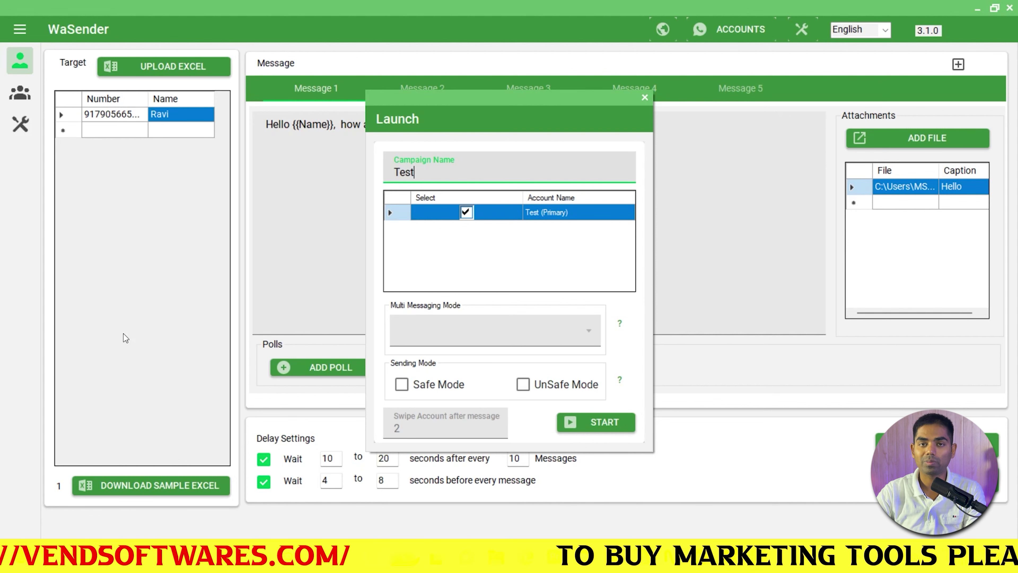
left_click(525, 385)
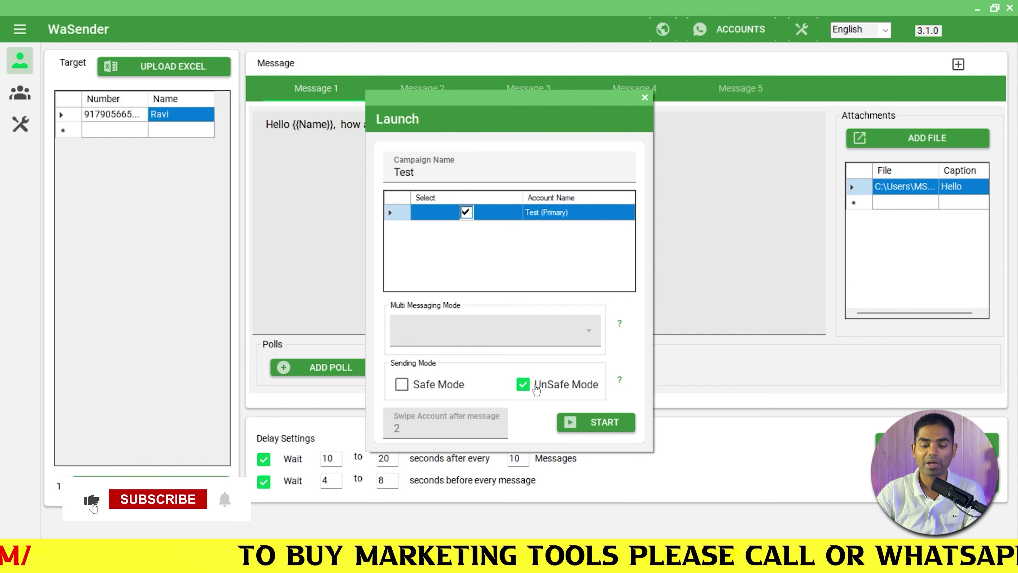
left_click(607, 423)
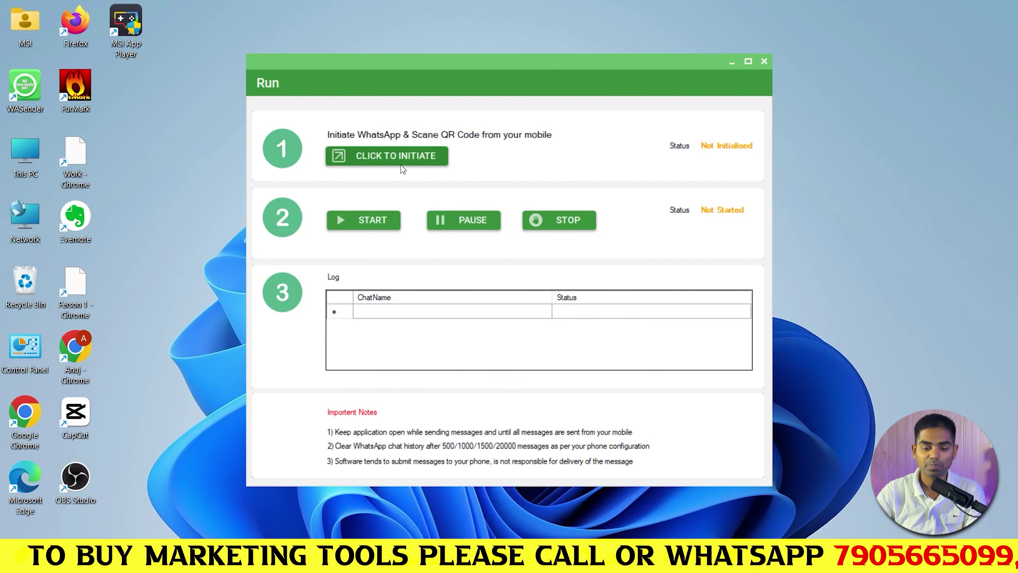
Initiate WhatsApp in the Run window and start sending the campaign.
left_click(411, 156)
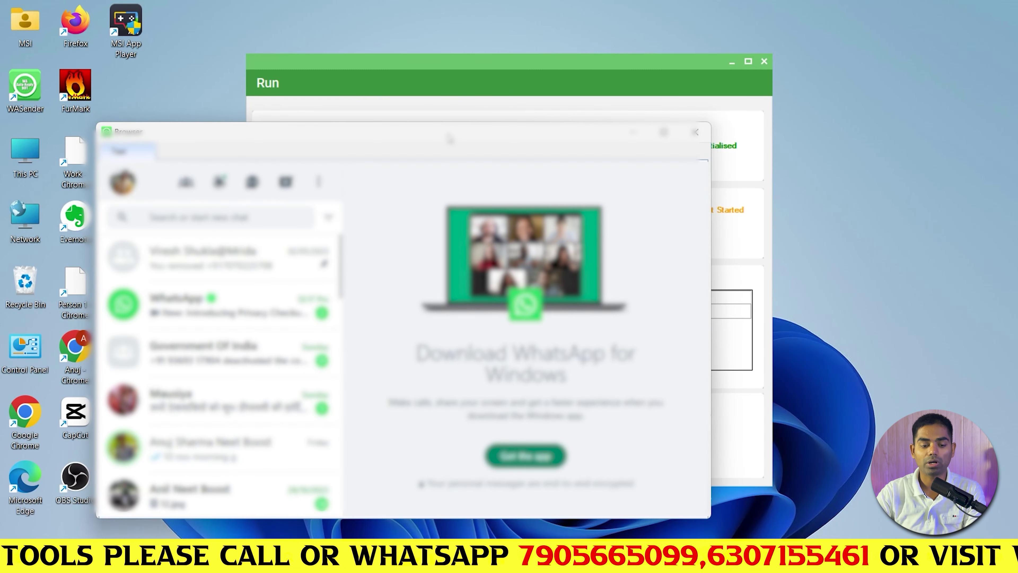
left_click(492, 93)
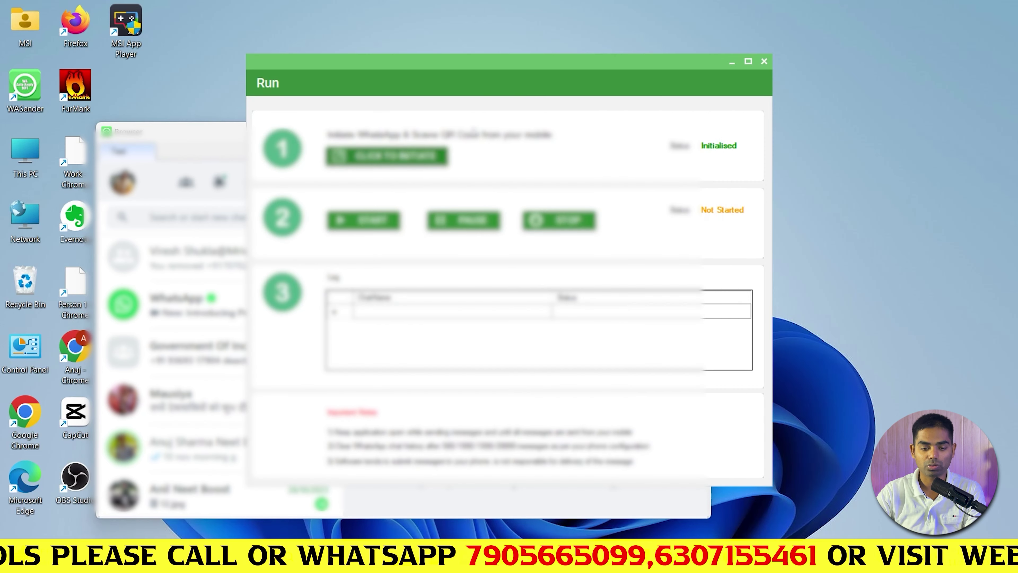
left_click(377, 227)
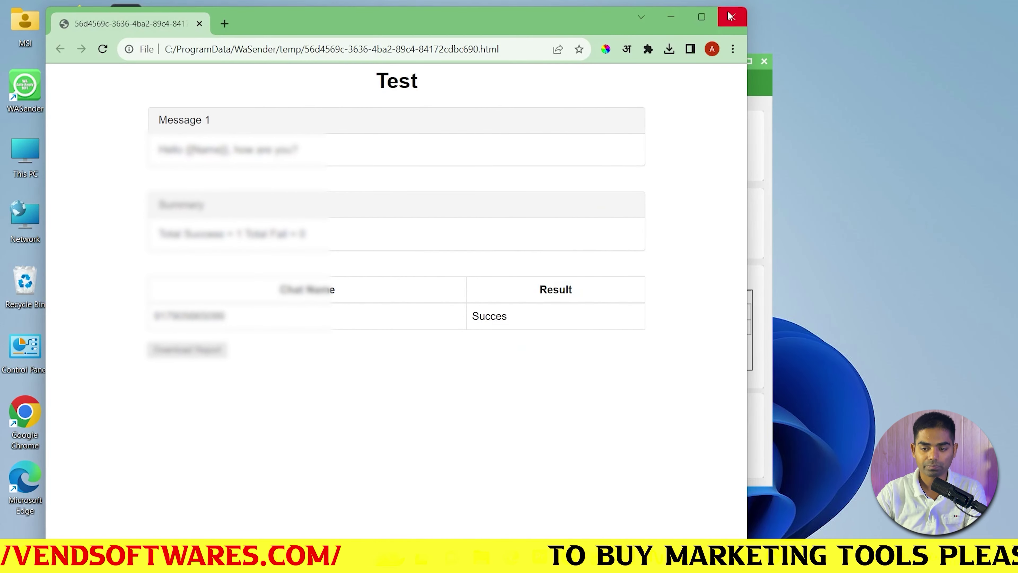
Review the Success report, then close the report, WhatsApp browser and Run windows.
left_click(732, 17)
scroll(554, 272, "up", 5)
scroll(555, 271, "down", 3)
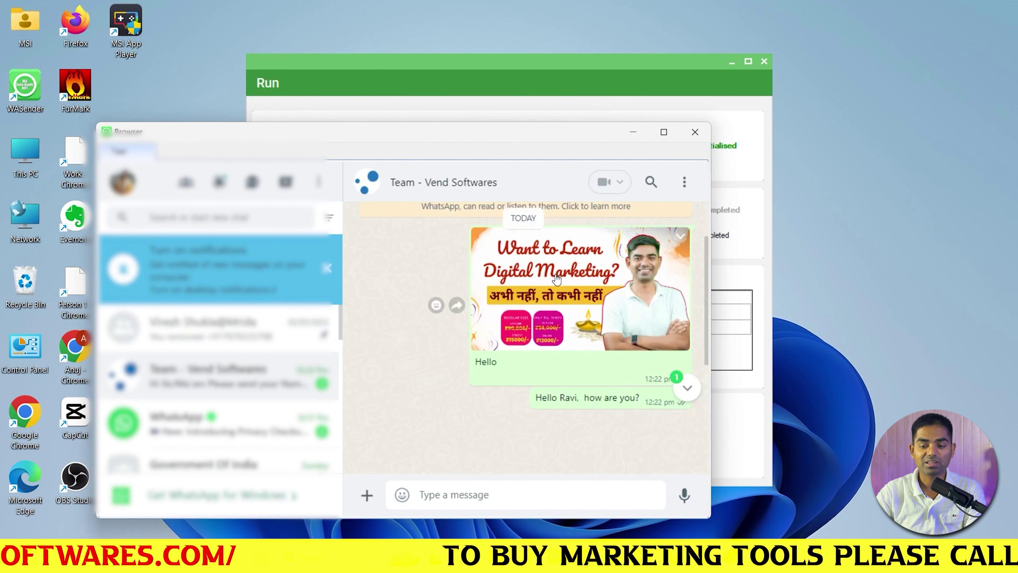
left_click(692, 136)
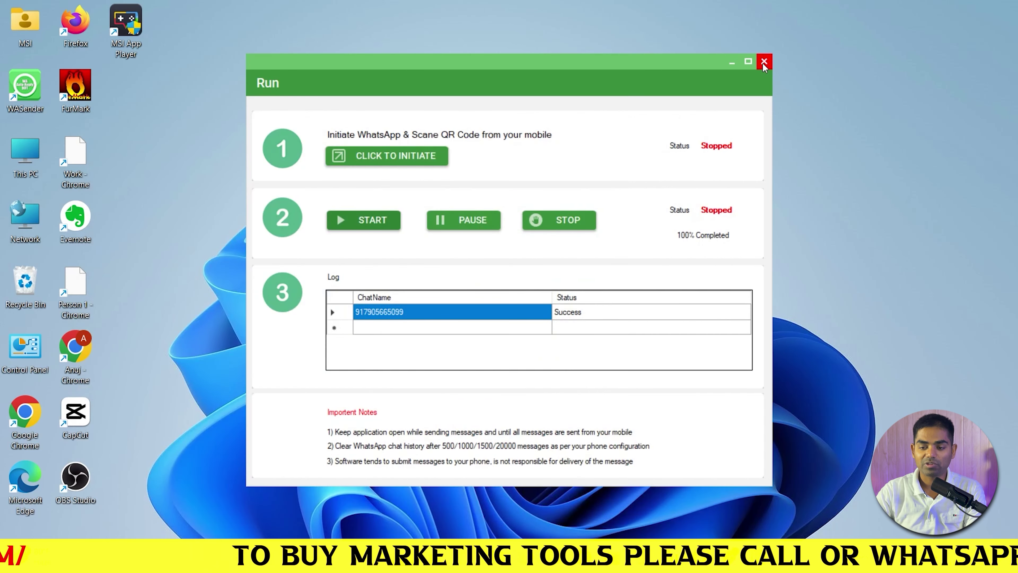
left_click(763, 63)
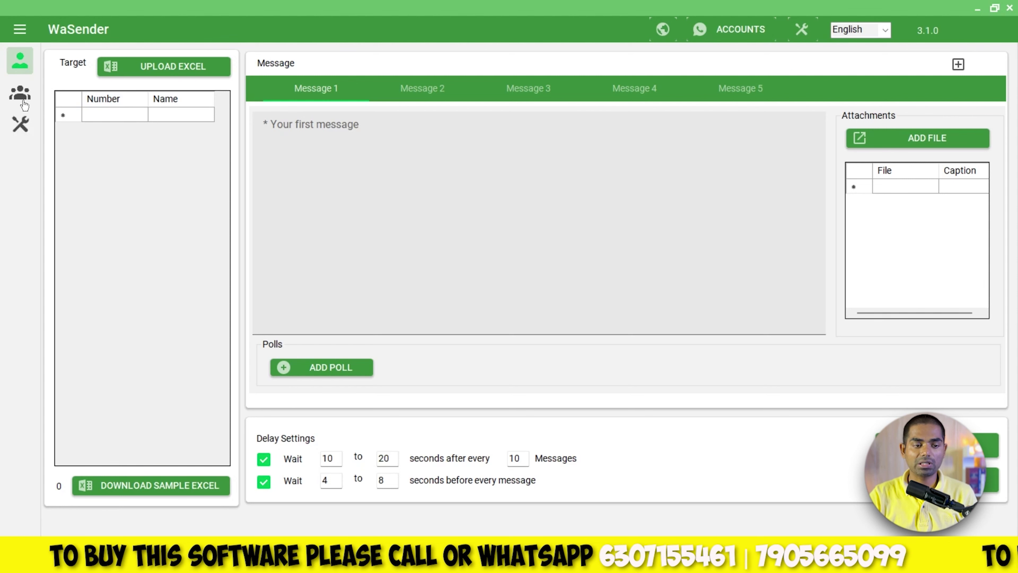
Go from the Groups page in the sidebar to the Tools page listing Grab Group Members and Google Map Data Extractor.
left_click(19, 101)
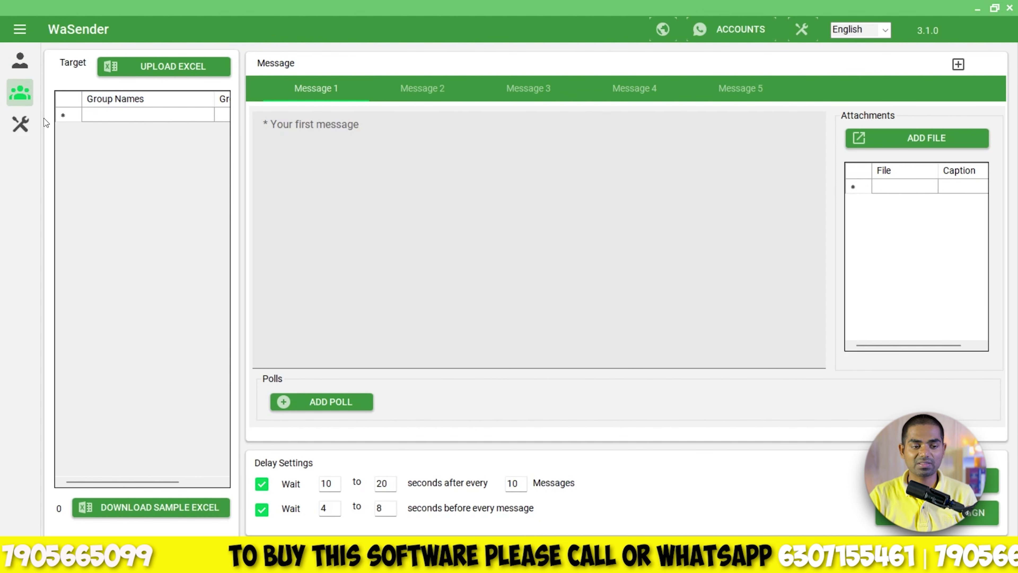
left_click(27, 128)
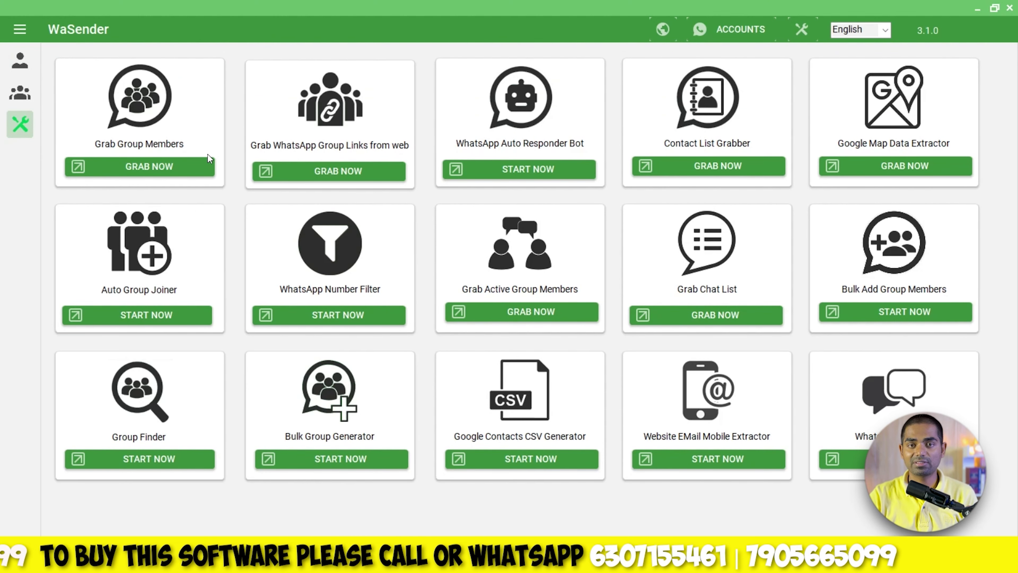
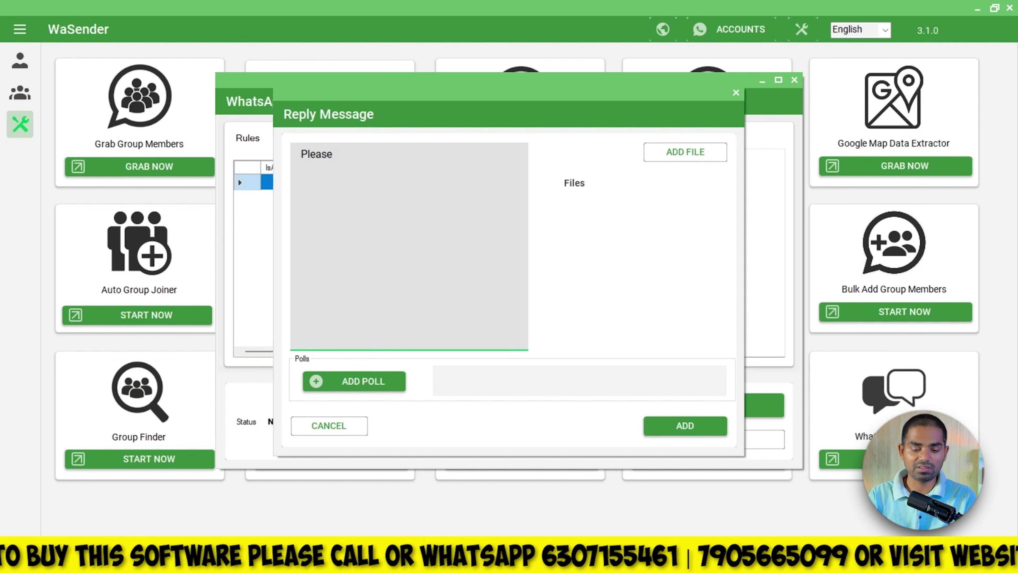
Save a fallback rule replying 'call or whatsapp at' the business phone number, then start the bot.
type("call or whatsap")
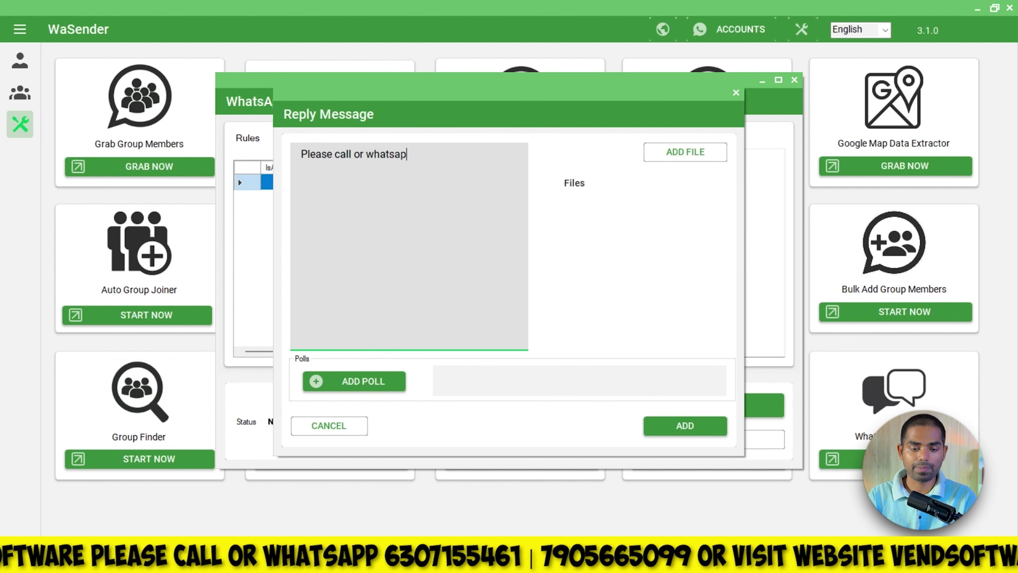
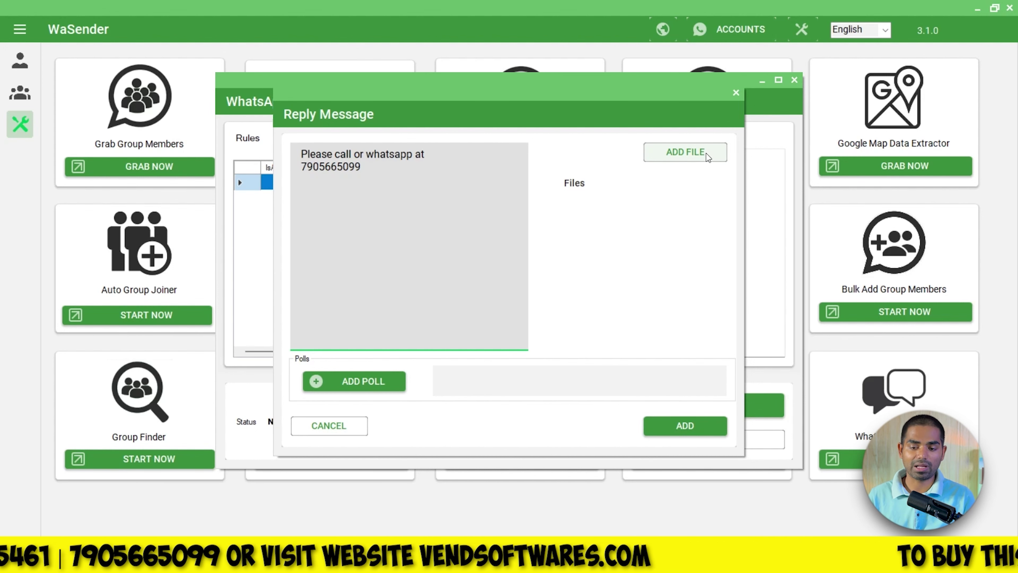
left_click(696, 428)
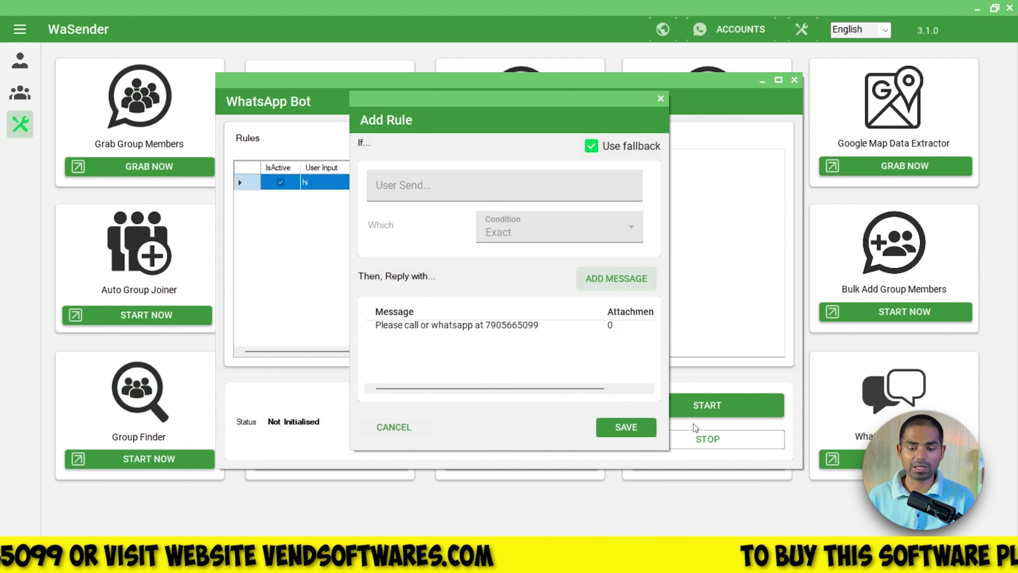
left_click(627, 432)
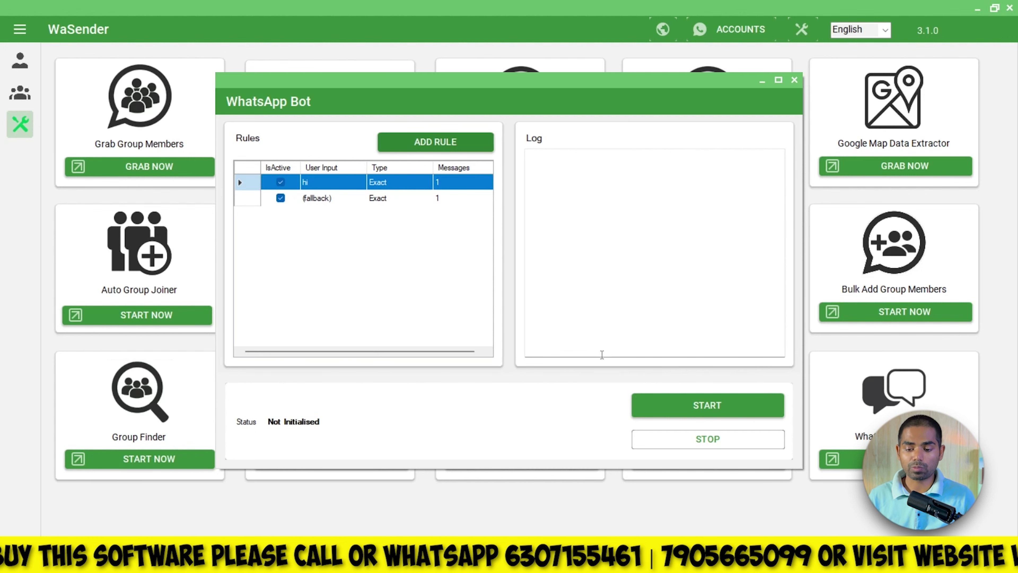
left_click(695, 406)
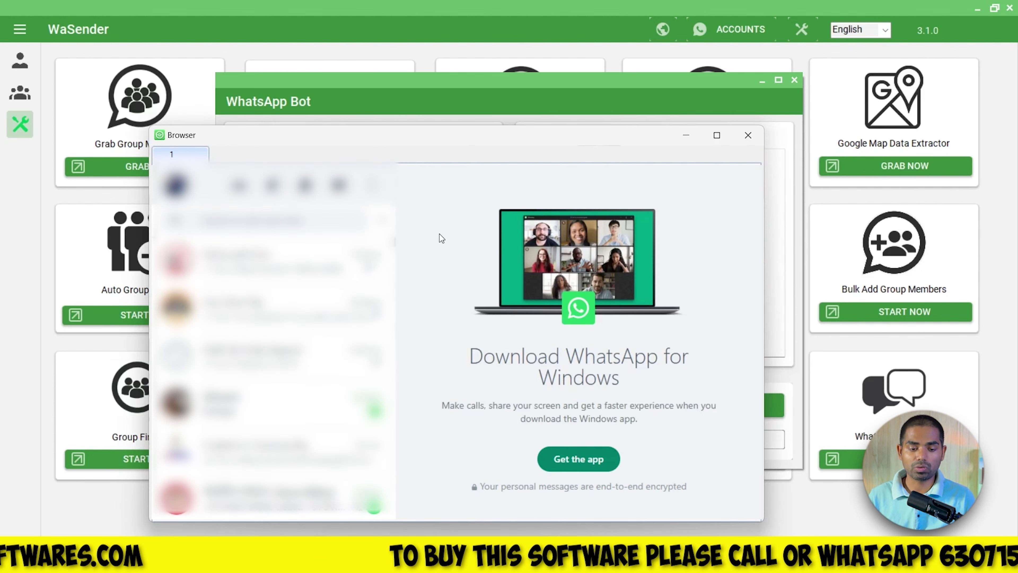
Minimize the auto-responder bot's WhatsApp browser window.
left_click(686, 135)
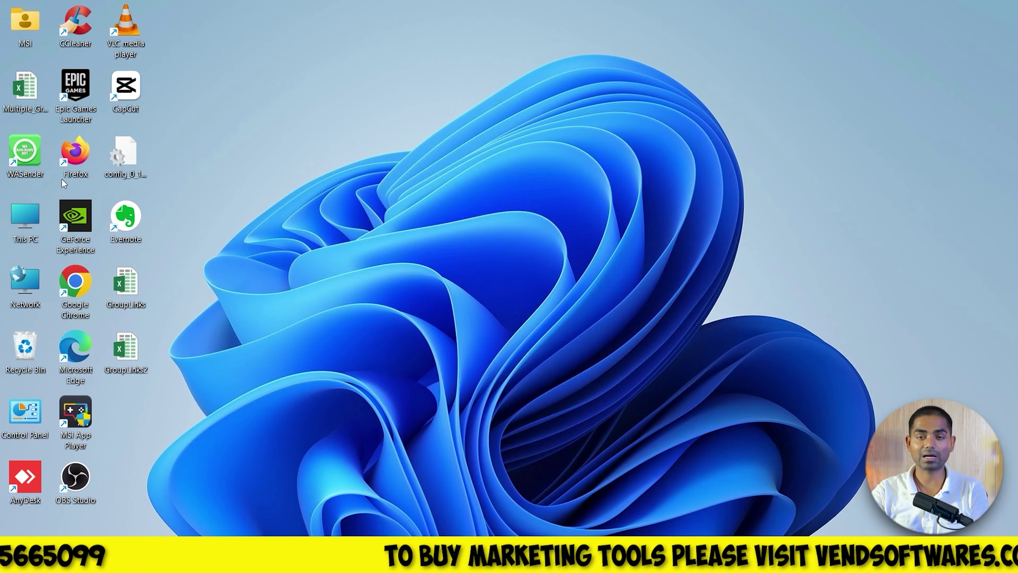
Launch WaSender and add a new WhatsApp account named 3.
double_click(27, 160)
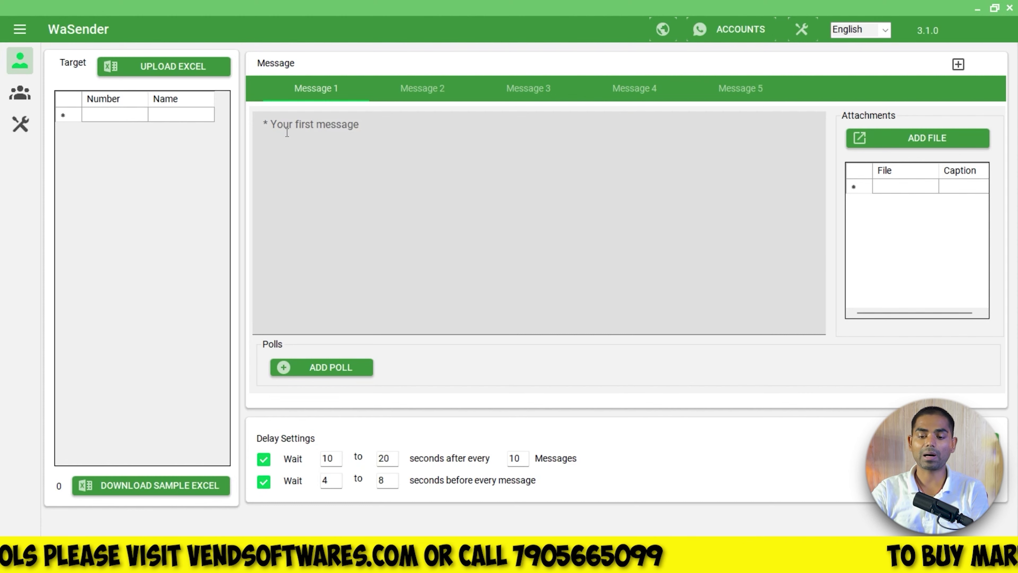
left_click(735, 33)
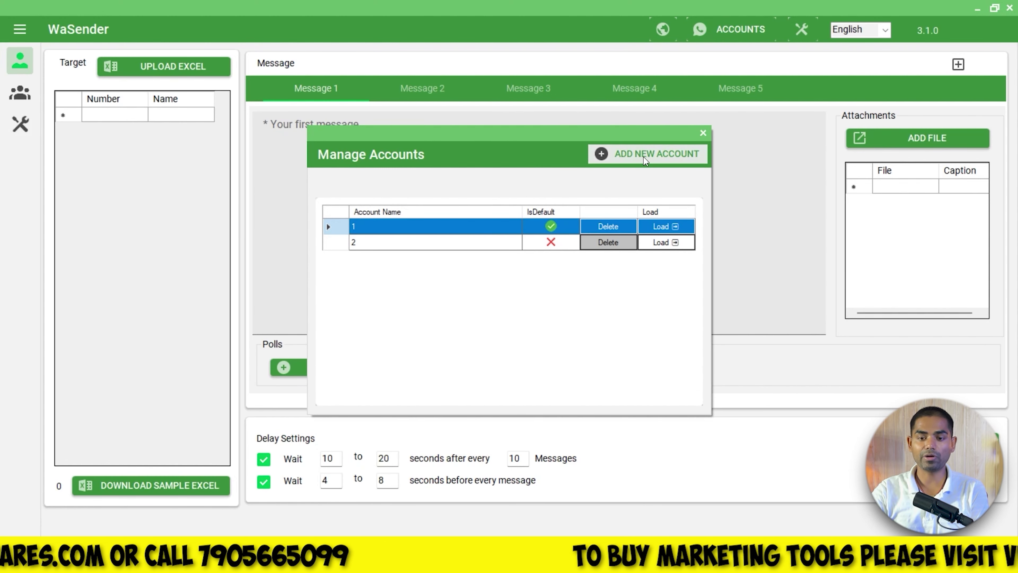
left_click(632, 156)
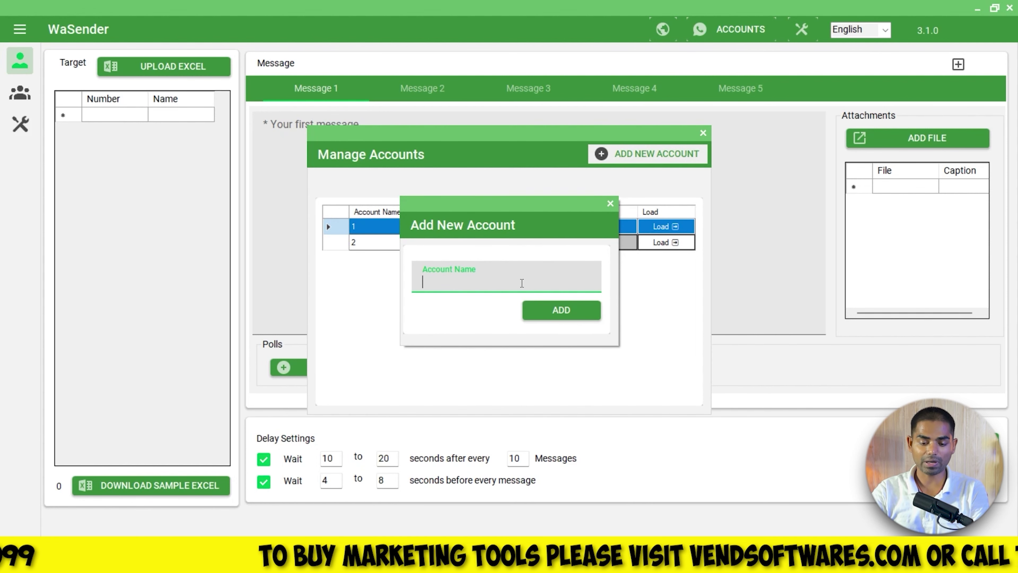
type("3")
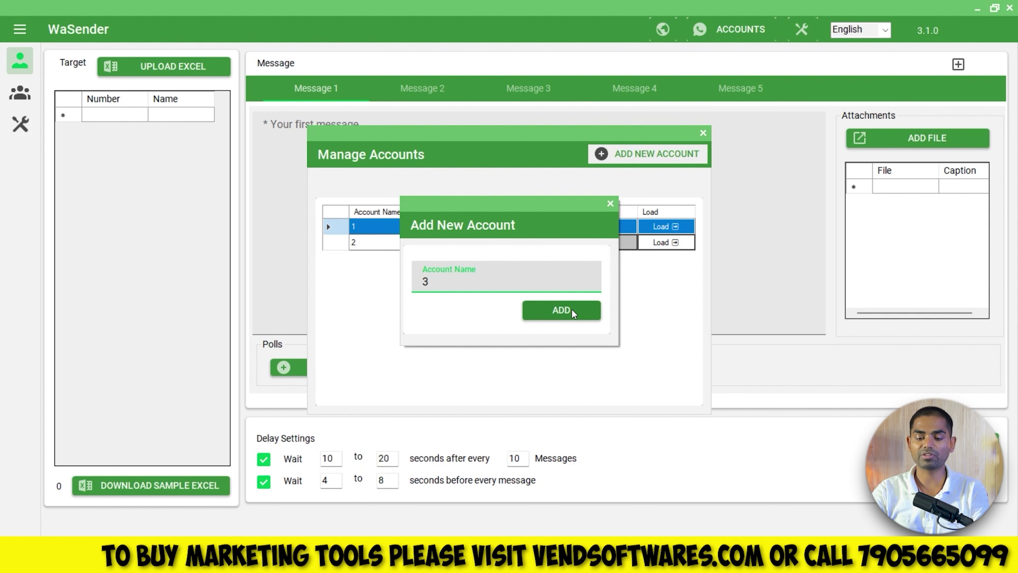
left_click(571, 310)
left_click(565, 319)
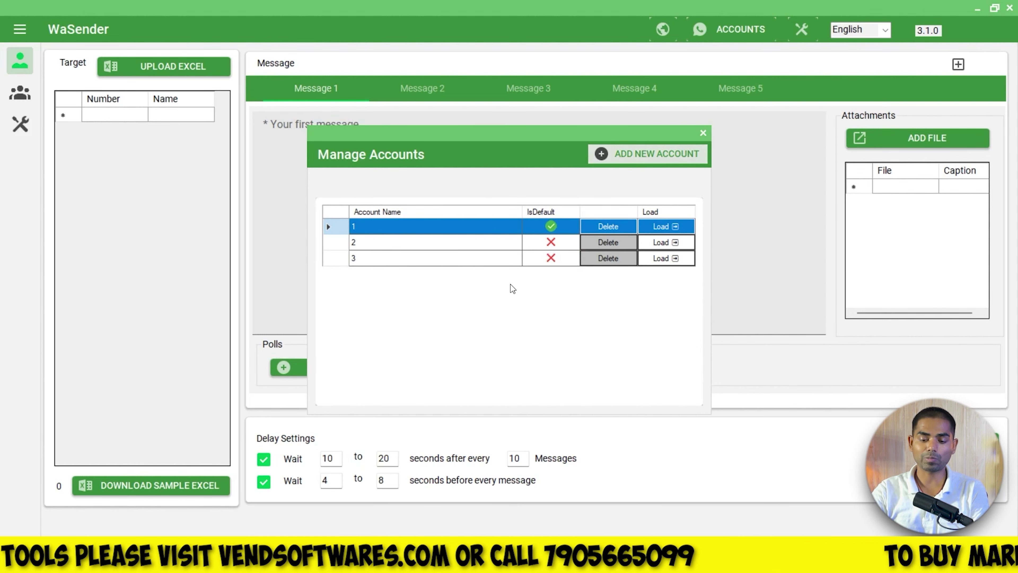
Load account 3's WhatsApp login, close it and the account manager, and show the tools page.
left_click(664, 264)
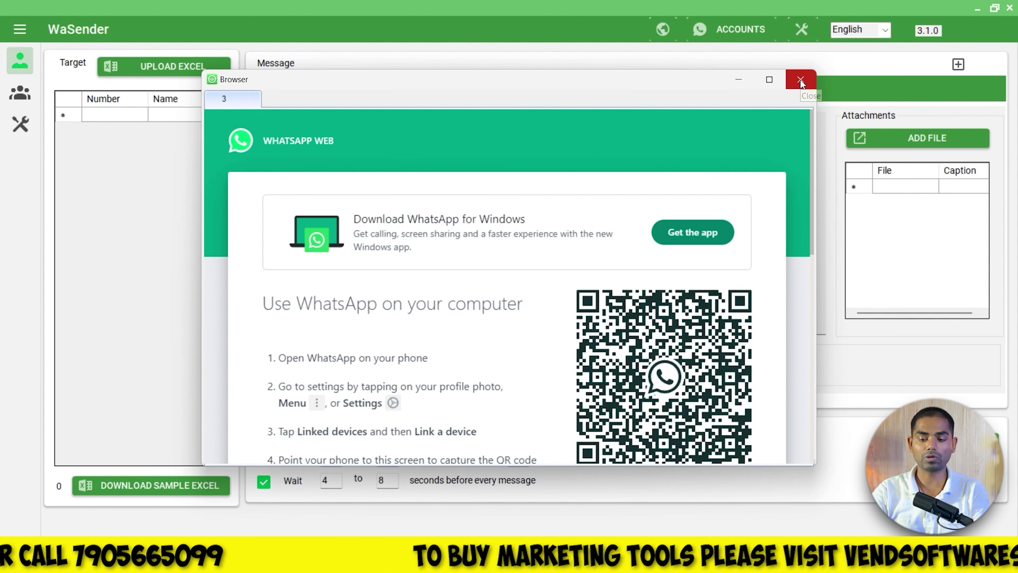
left_click(801, 82)
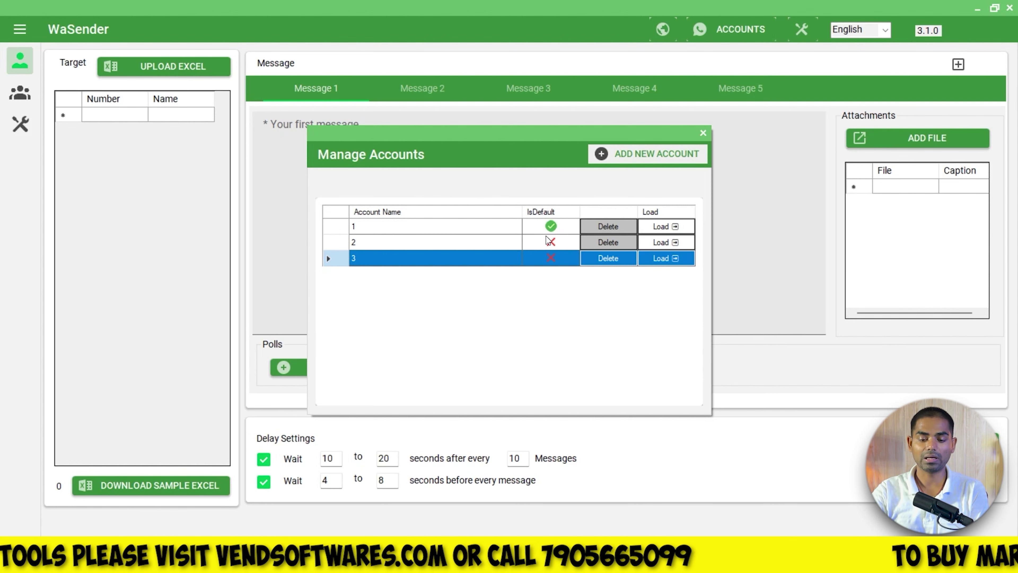
right_click(552, 260)
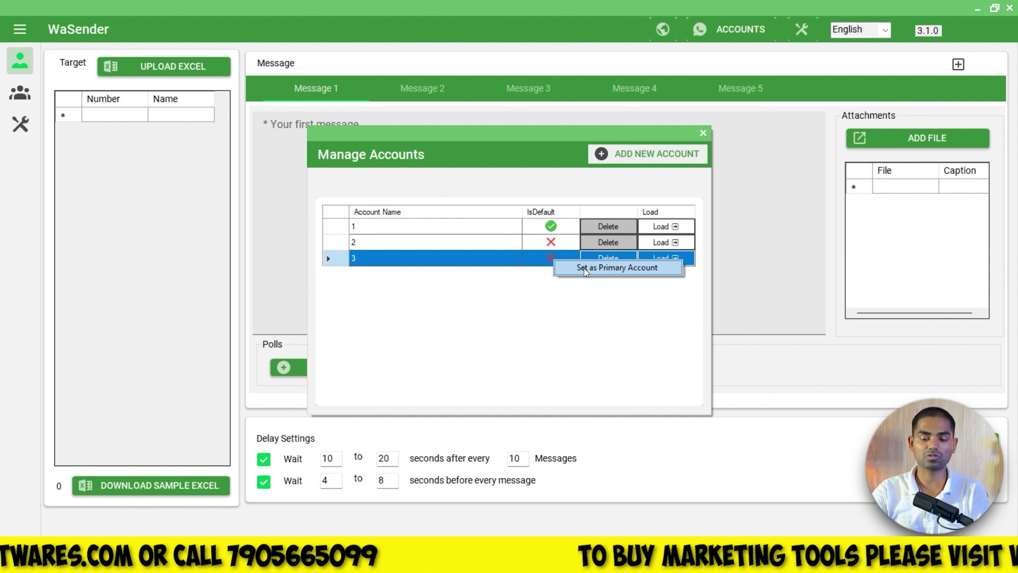
left_click(704, 134)
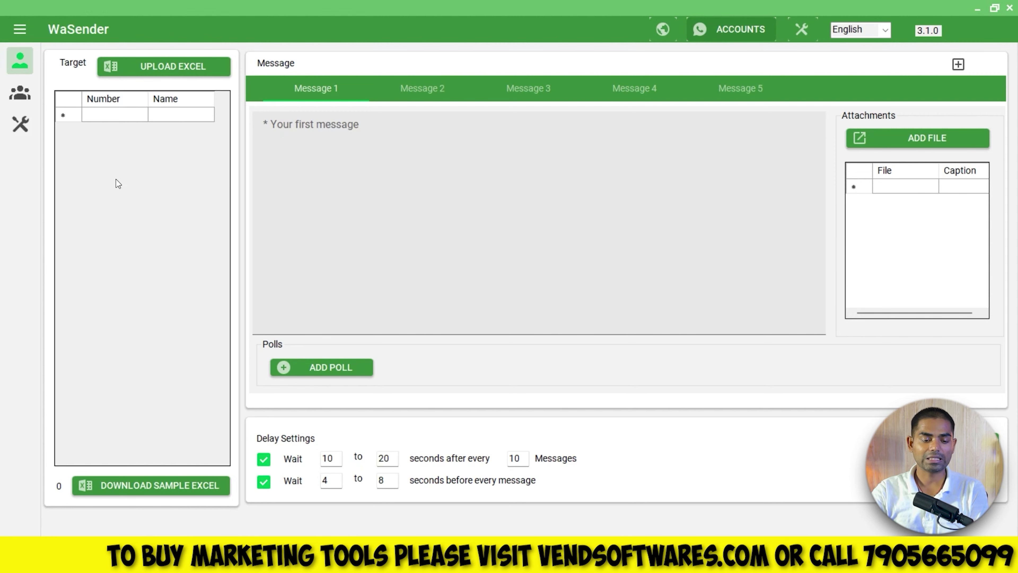
left_click(21, 125)
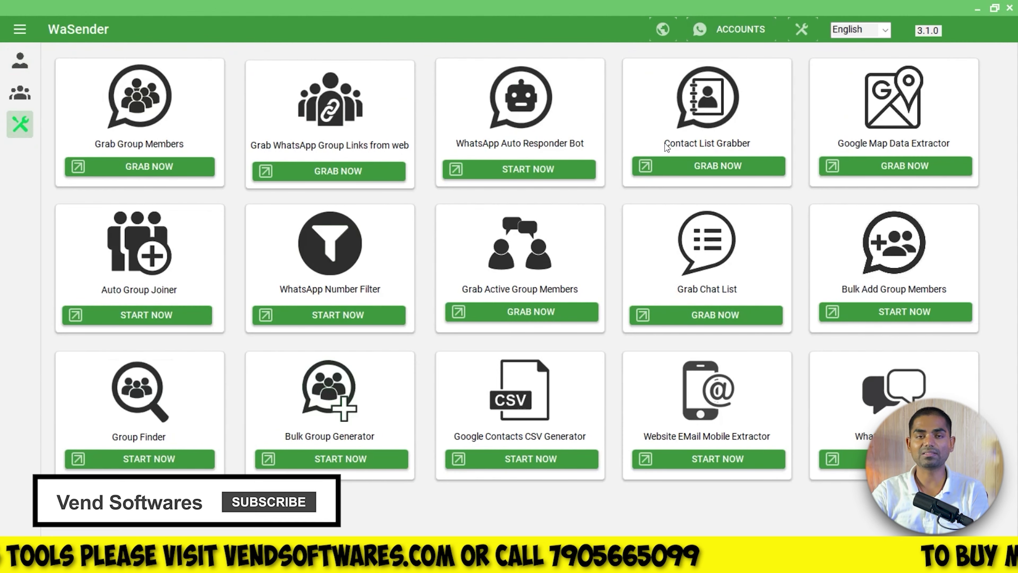
Open the Contact List Grabber and start its WhatsApp session.
left_click(722, 163)
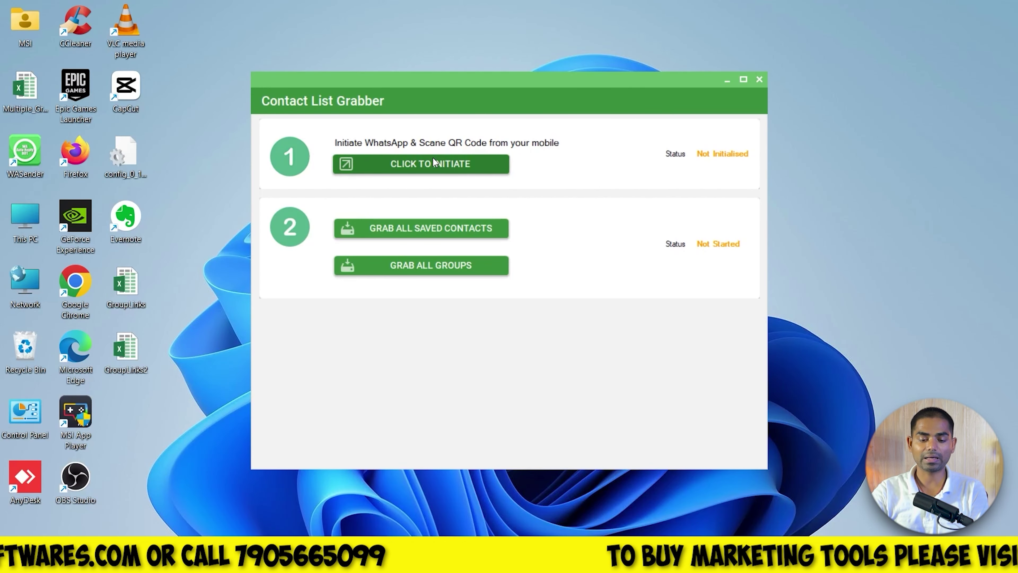
left_click(433, 162)
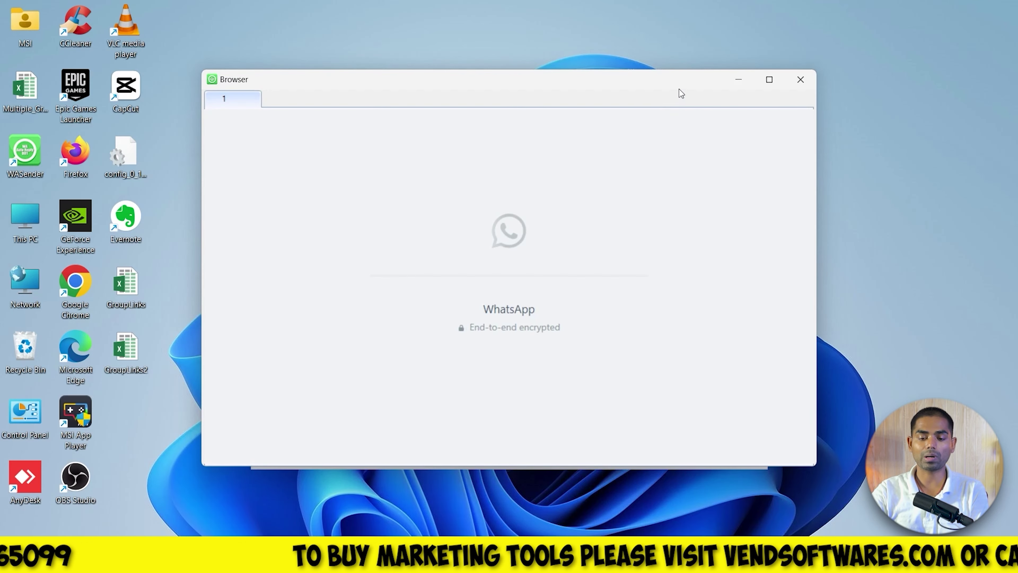
left_click_drag(679, 88, 582, 90)
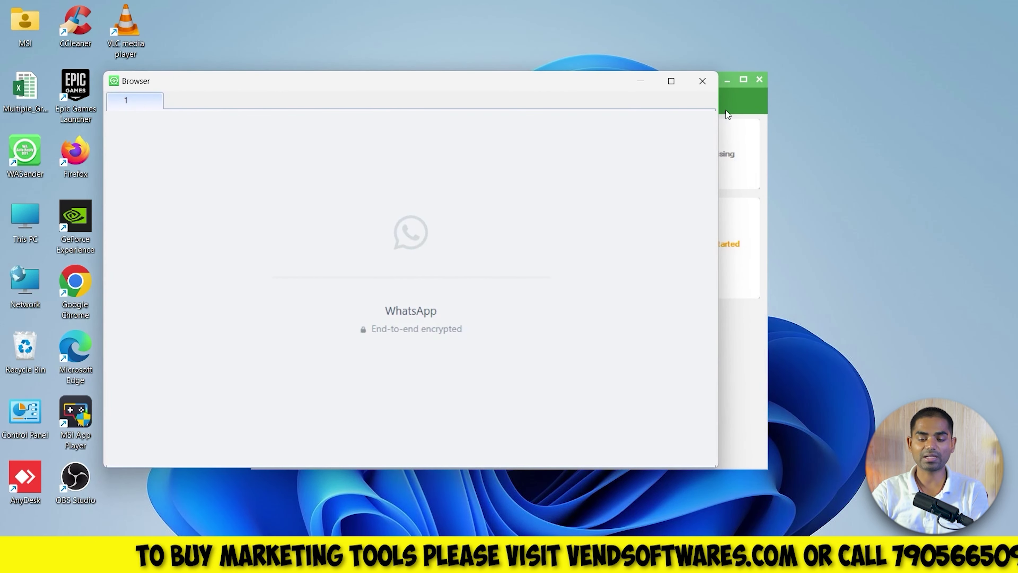
left_click(734, 109)
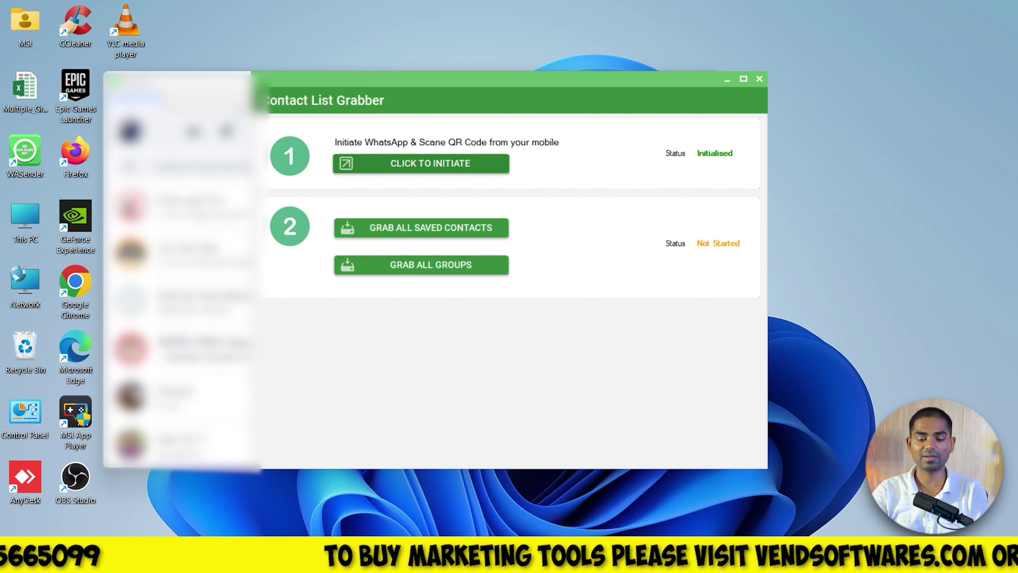
Export all saved contacts to ContactListList on the Desktop.
left_click(448, 223)
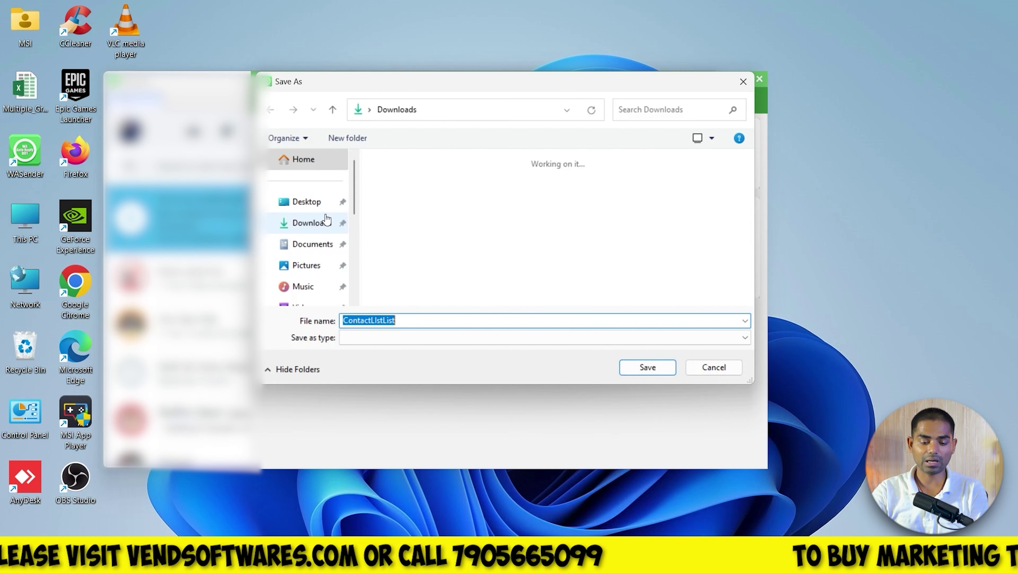
left_click(307, 202)
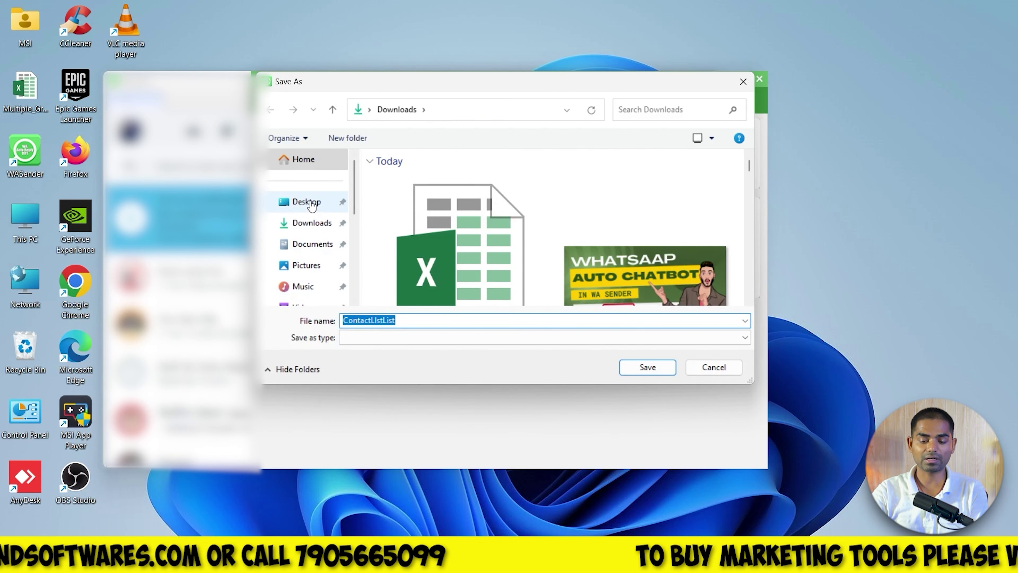
left_click(648, 368)
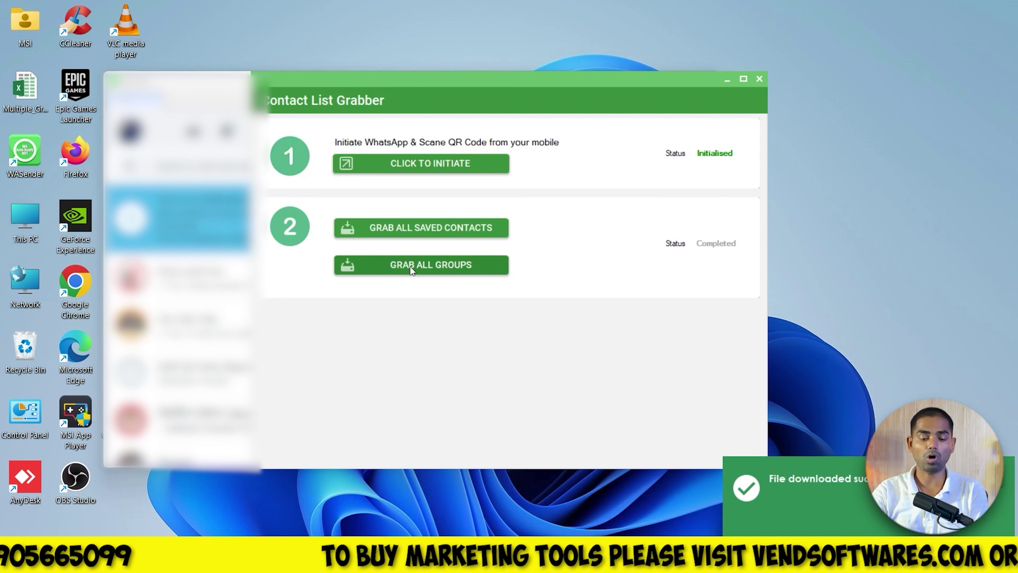
Export all groups to GroupList on the Desktop.
left_click(441, 268)
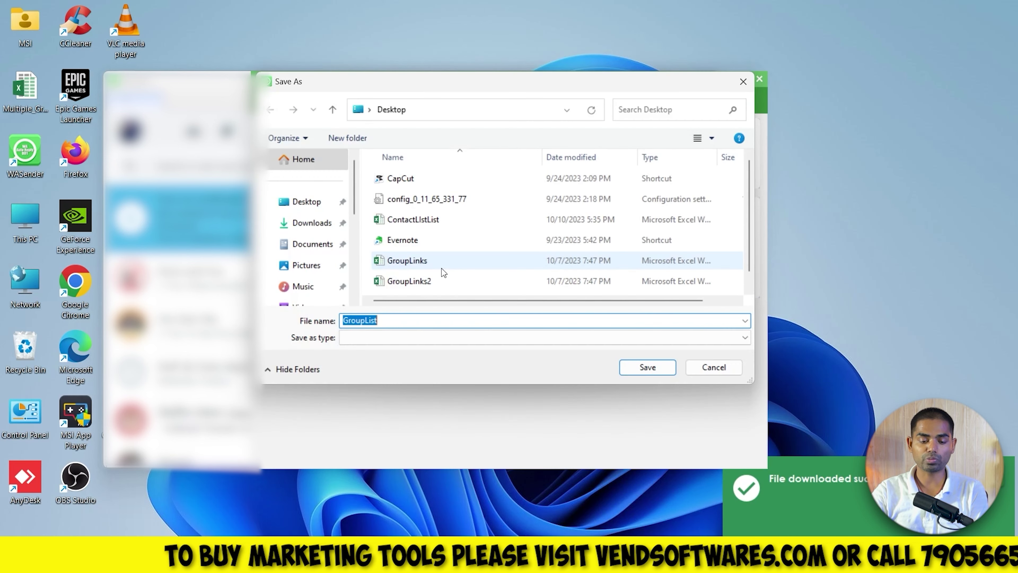
left_click(320, 202)
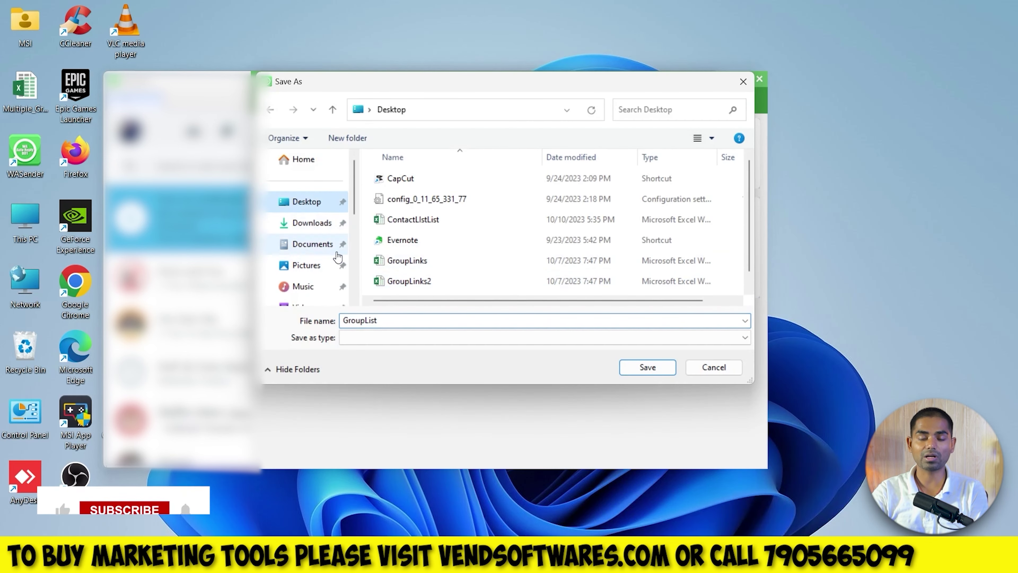
left_click(648, 368)
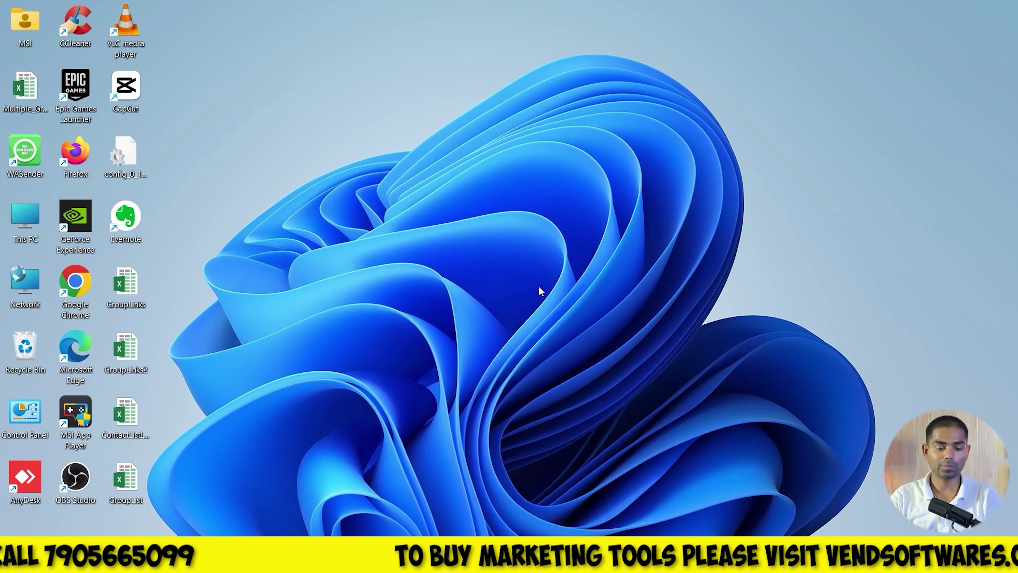
Relaunch WaSender from its desktop icon and show the tools page.
double_click(35, 154)
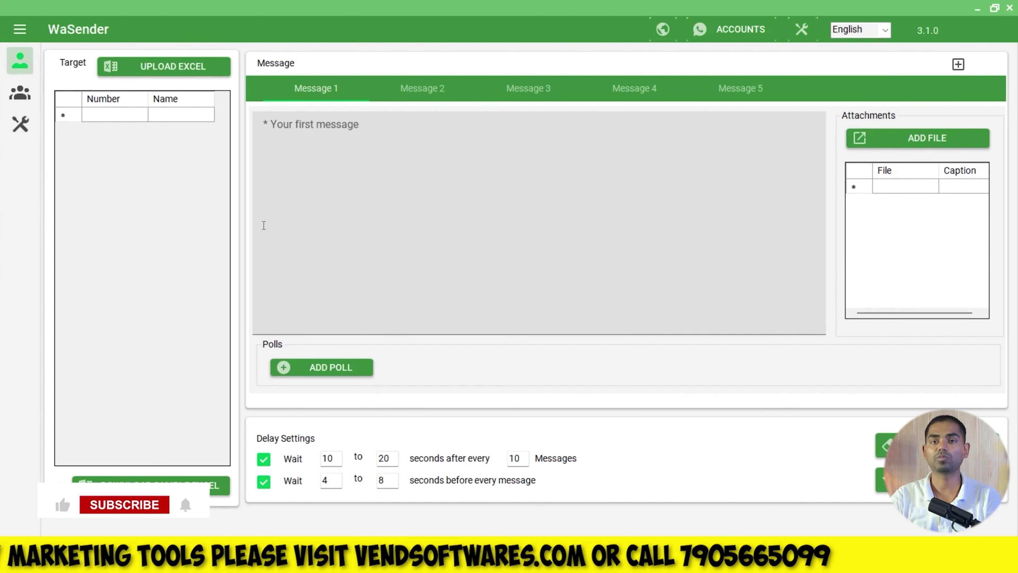
left_click(23, 134)
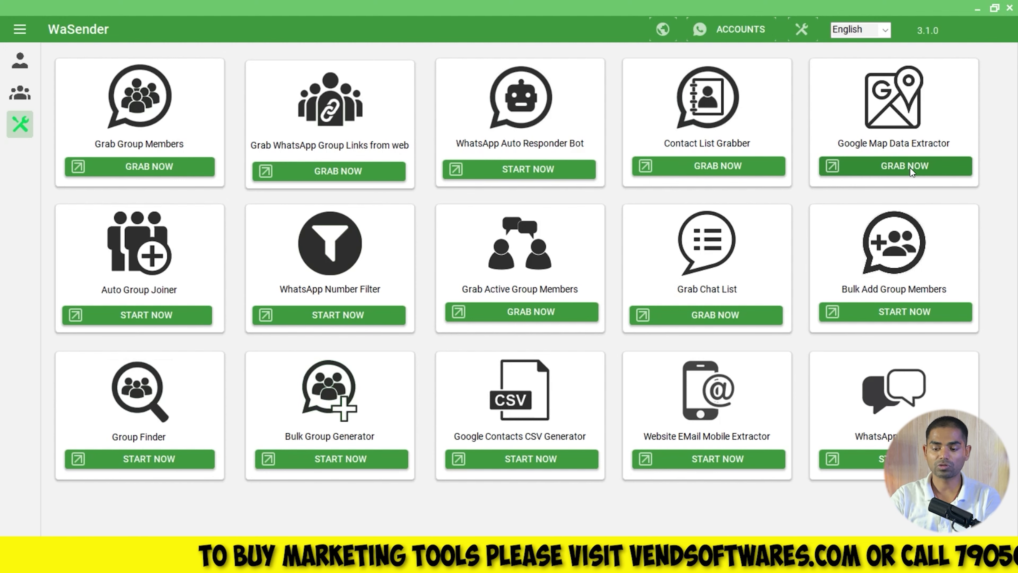
In Google Map Data Extractor, replace the prefilled term with 'digital marketing company in lucknow' and add it to Searches.
left_click(910, 167)
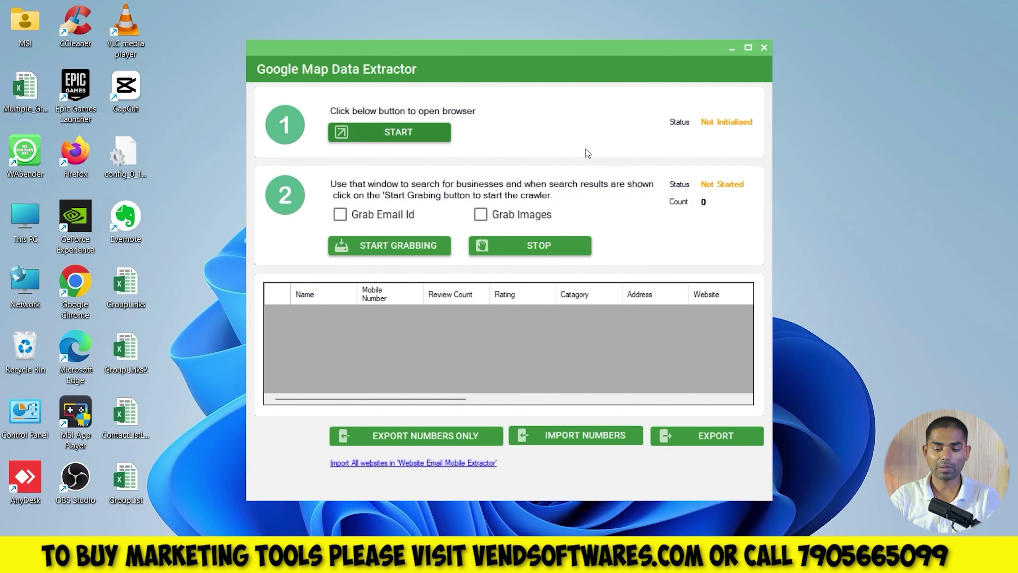
left_click(413, 129)
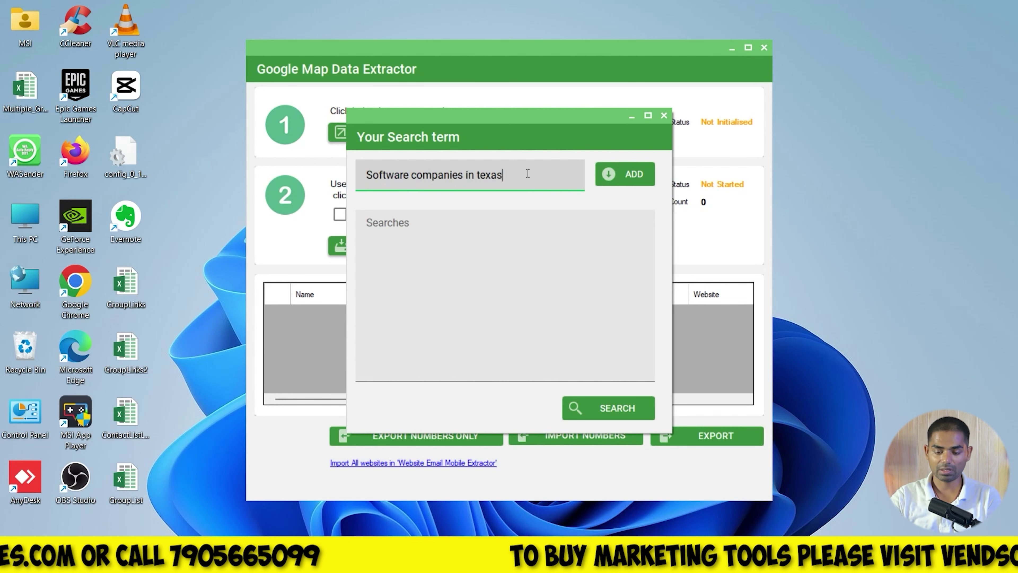
left_click_drag(524, 175, 363, 175)
type("S")
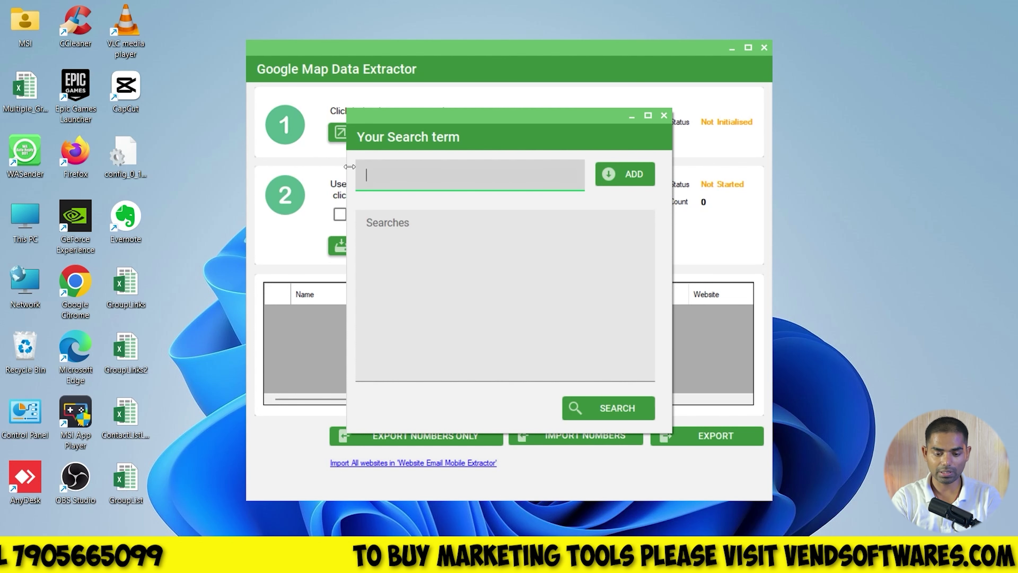
type("digital mar")
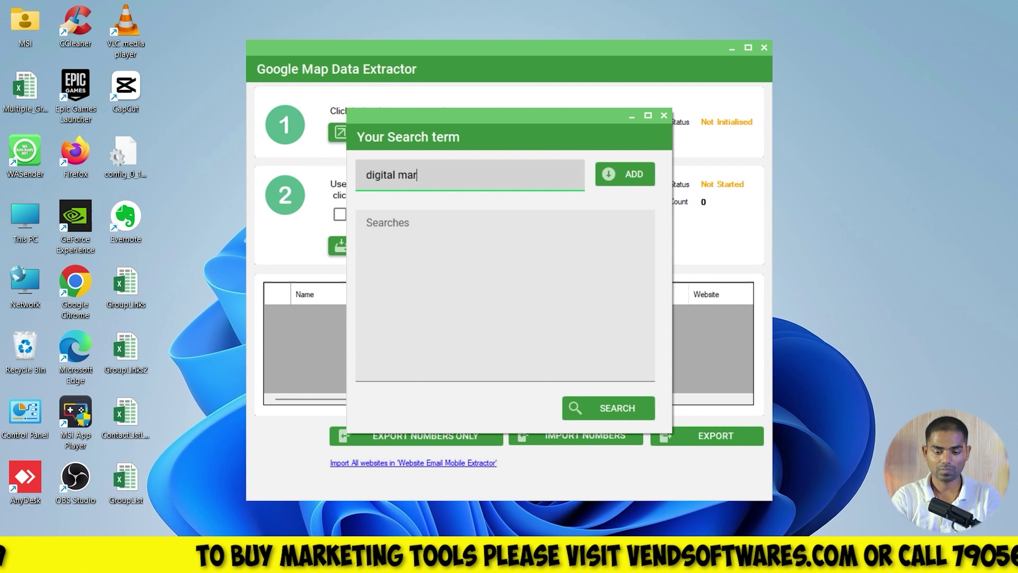
type("keting institu")
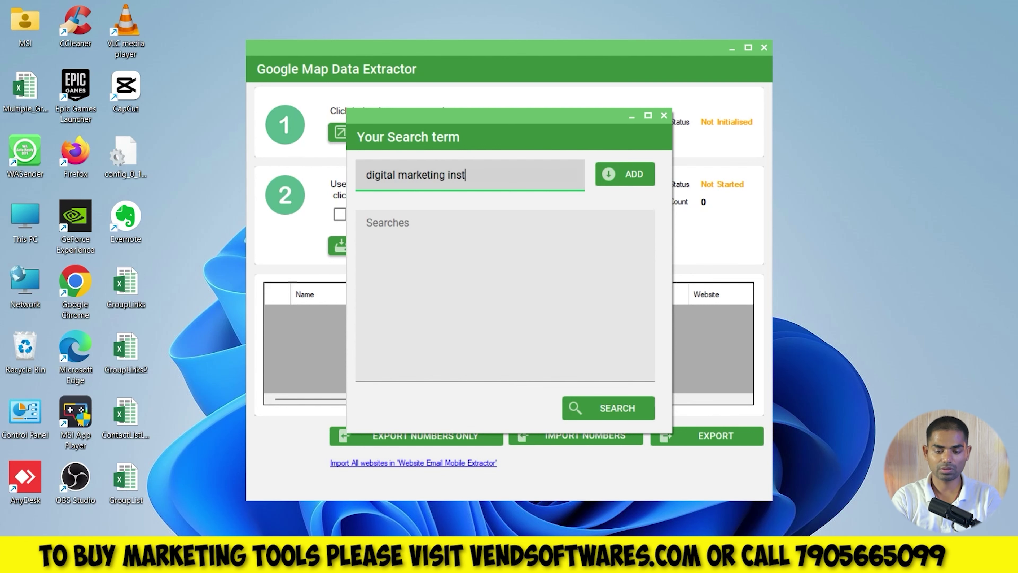
key("BackSpace")
key("BackSpace")
key("BackSpace")
key("BackSpace")
key("BackSpace")
key("BackSpace")
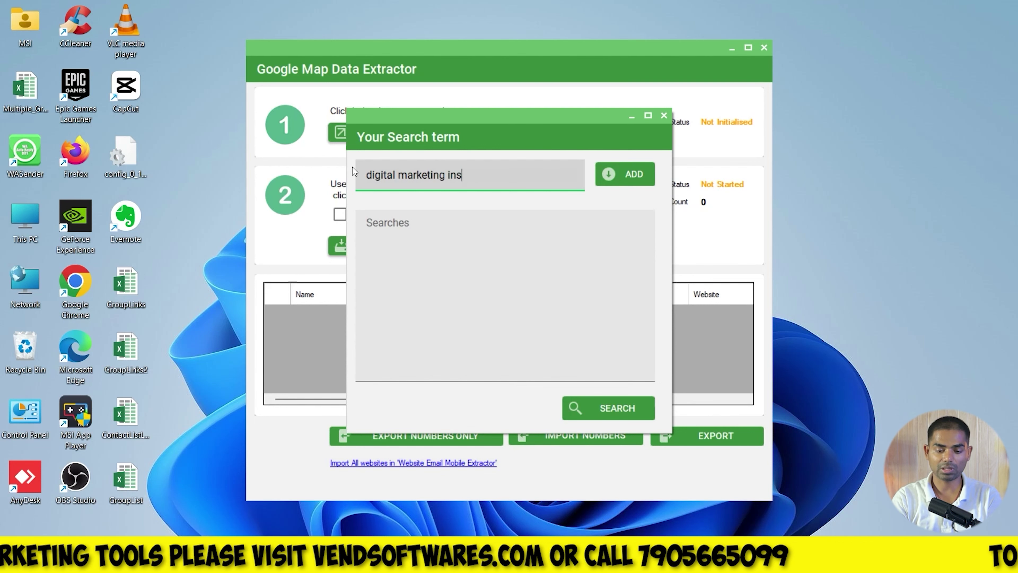
type("companhy in")
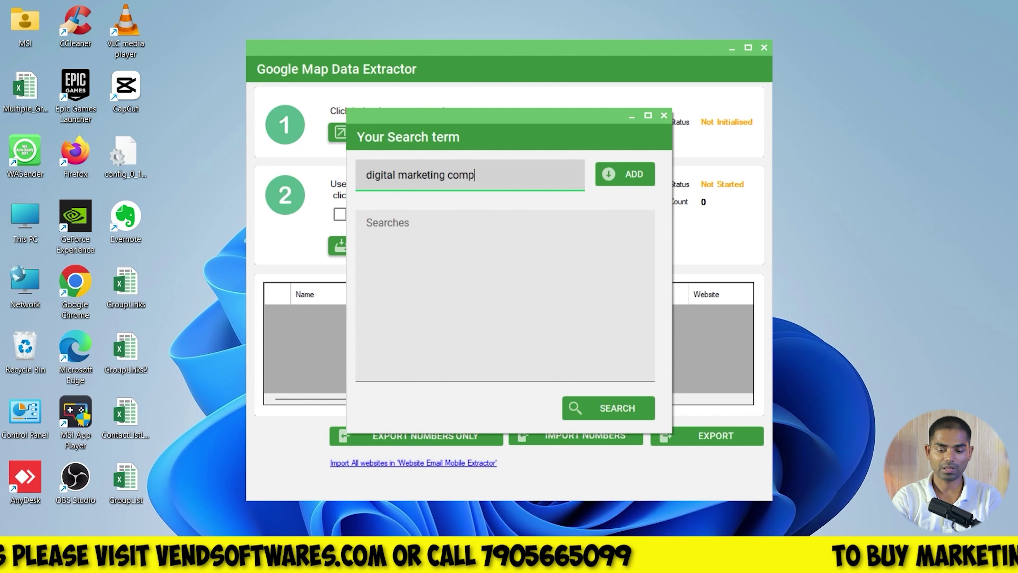
key("BackSpace")
key("BackSpace")
key("BackSpace")
key("BackSpace")
key("BackSpace")
key("BackSpace")
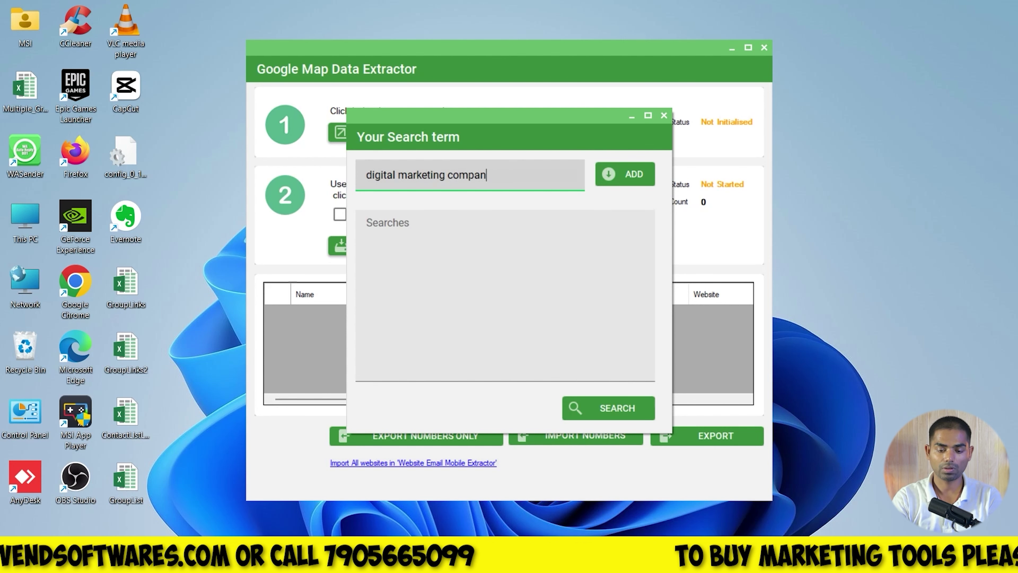
type("y in lucknow")
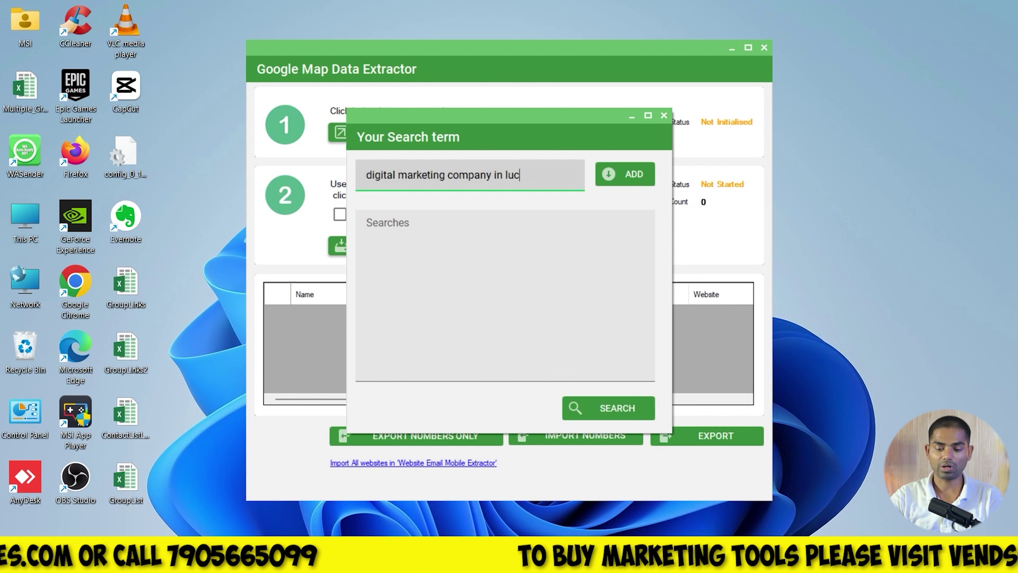
left_click(628, 177)
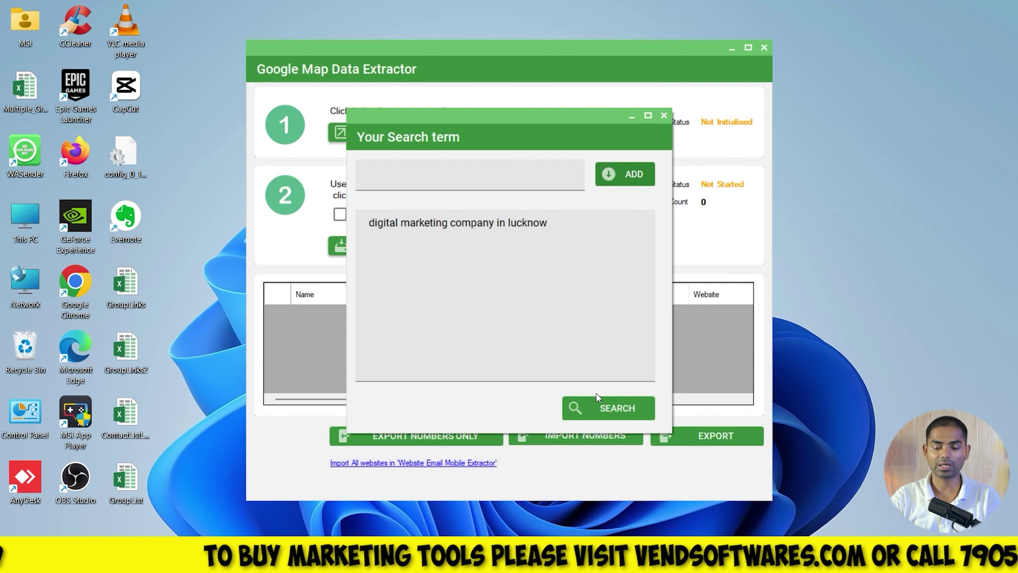
Run the Google Maps search in Edge and grab business listings, stopping after 3 results.
left_click(617, 406)
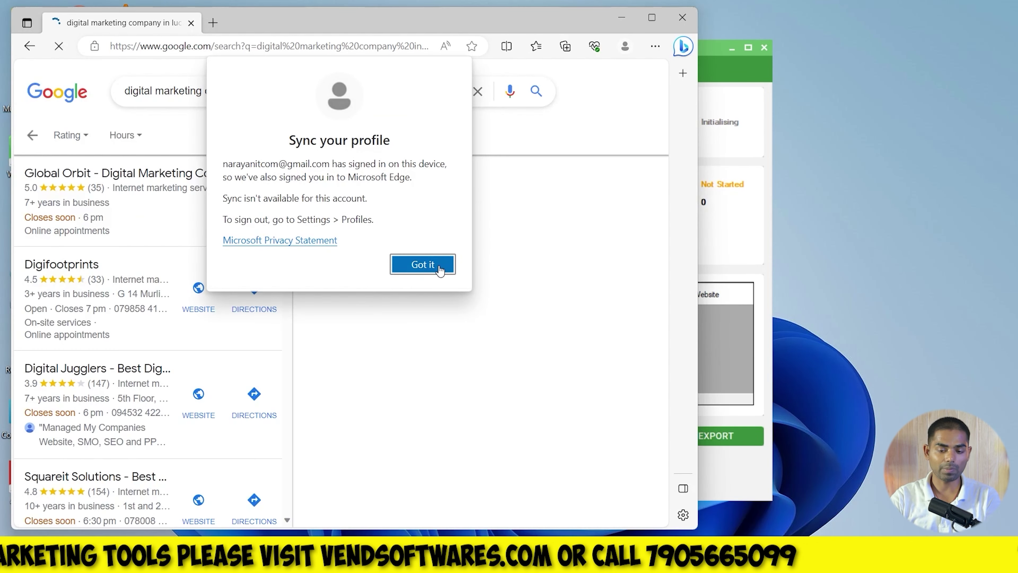
left_click(422, 264)
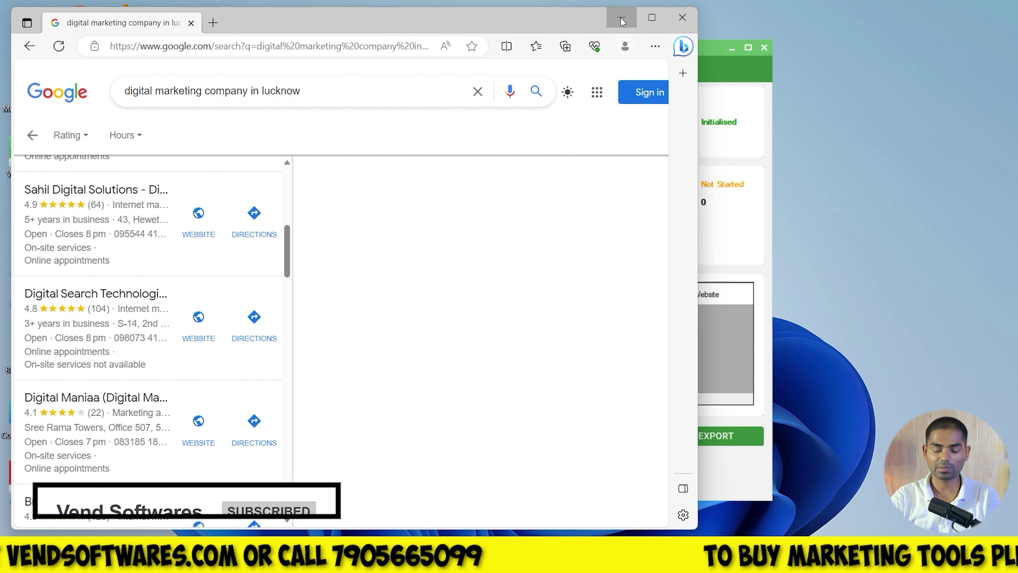
left_click(621, 18)
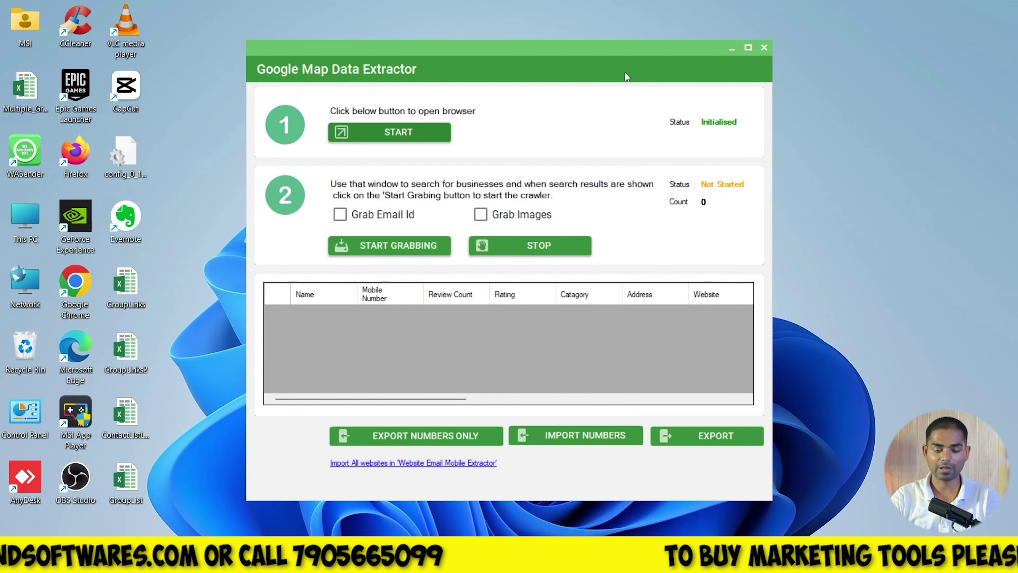
left_click(339, 218)
left_click(339, 218)
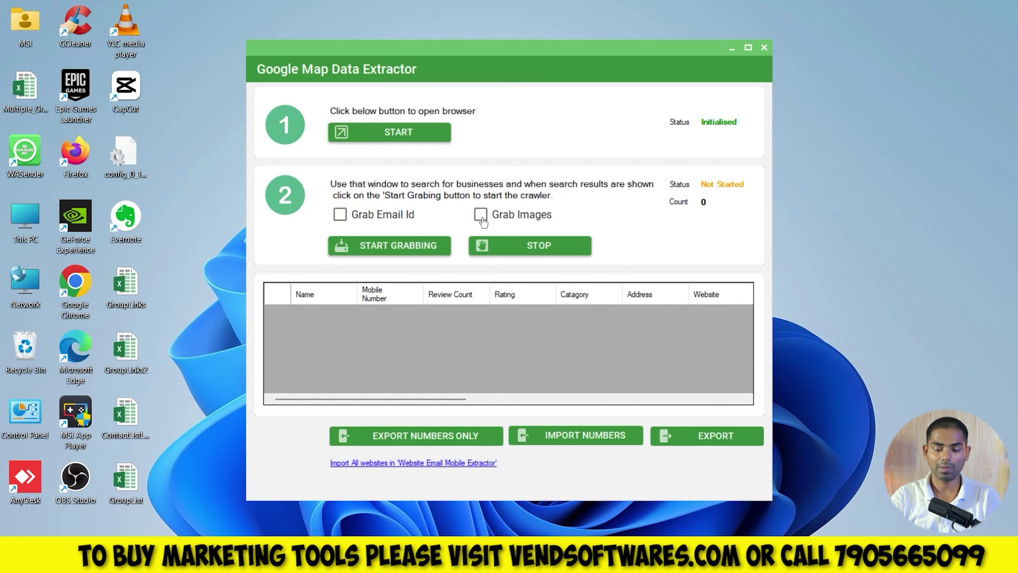
left_click(392, 246)
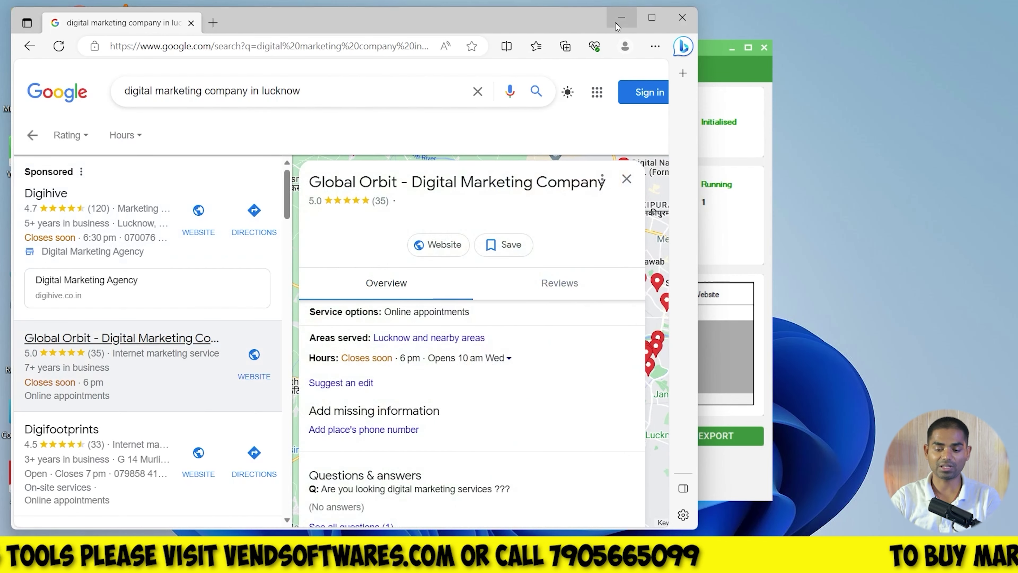
left_click(623, 17)
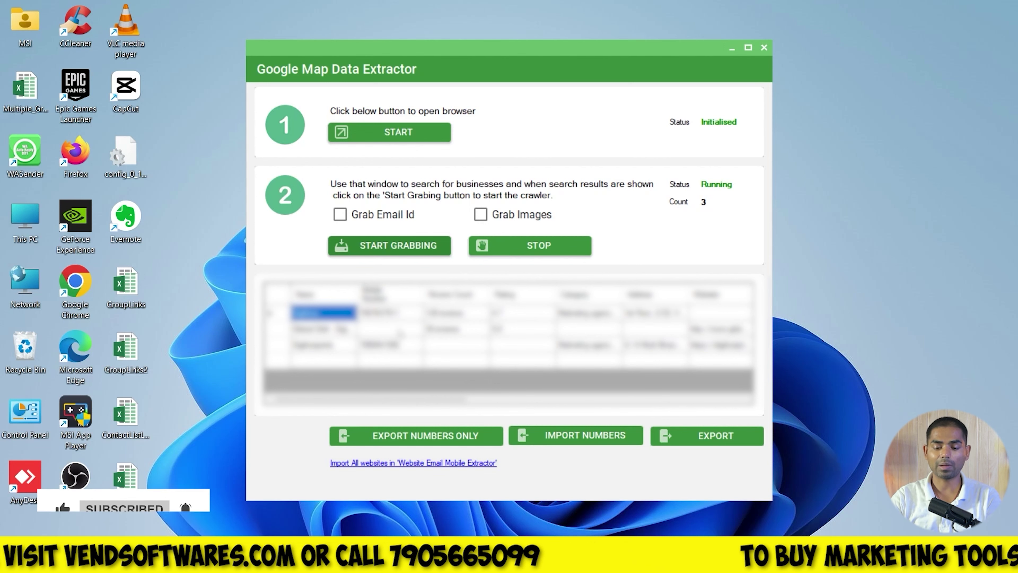
left_click(556, 251)
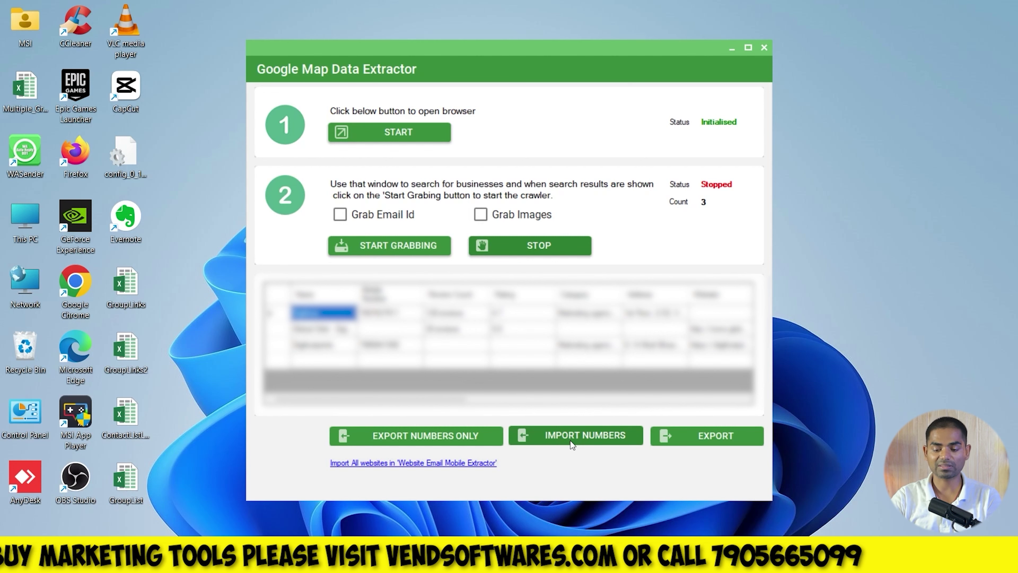
Export the grabbed business data as GMapData on the Desktop.
left_click(707, 433)
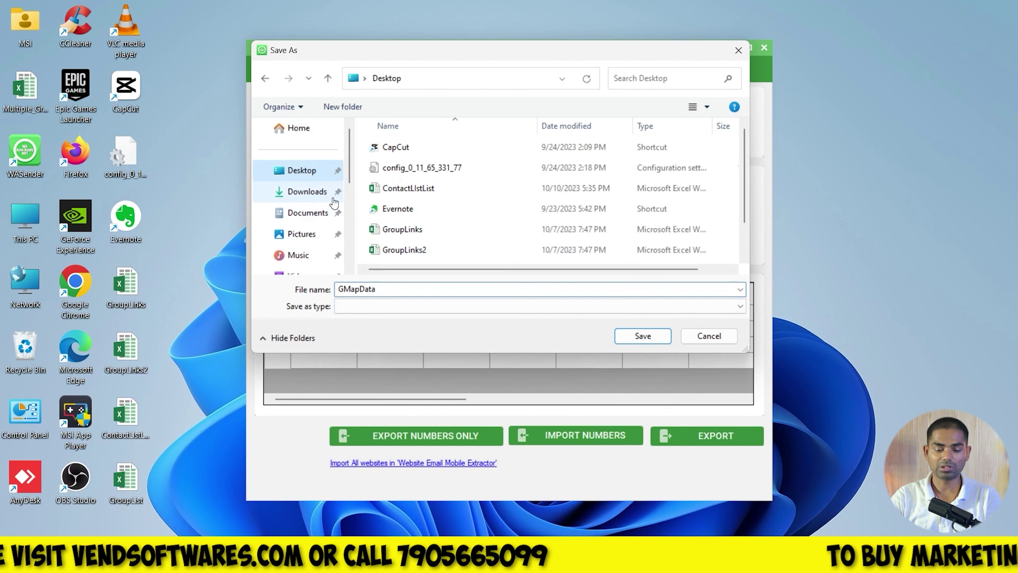
left_click(635, 334)
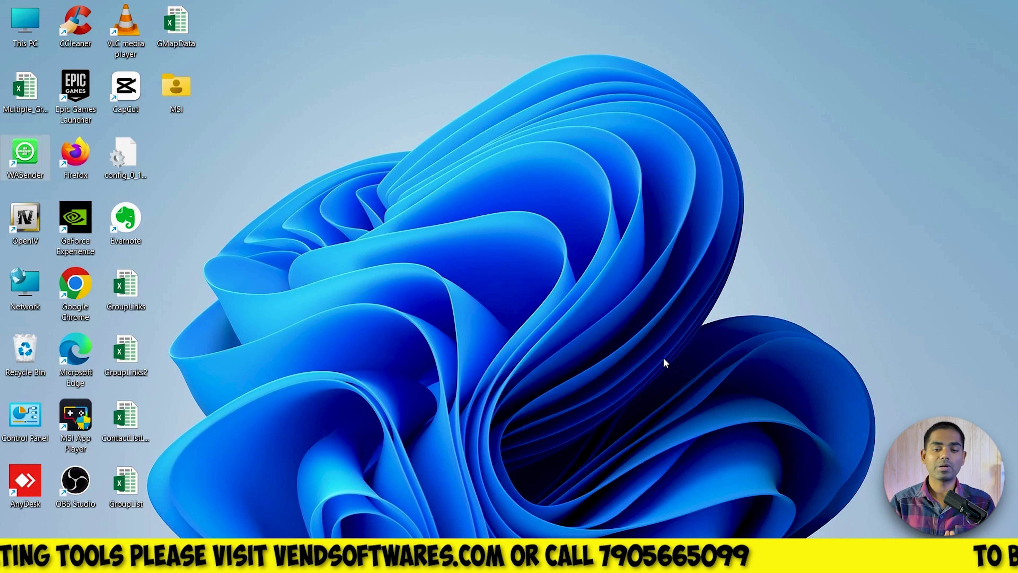
Launch WaSender, load and close the saved account's WhatsApp, then show the tools page.
double_click(25, 154)
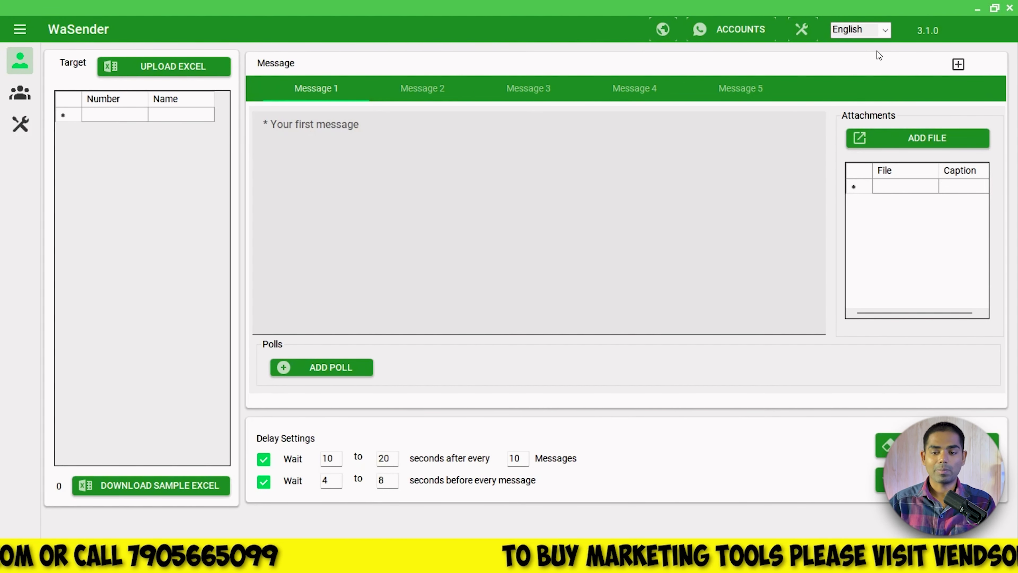
left_click(731, 30)
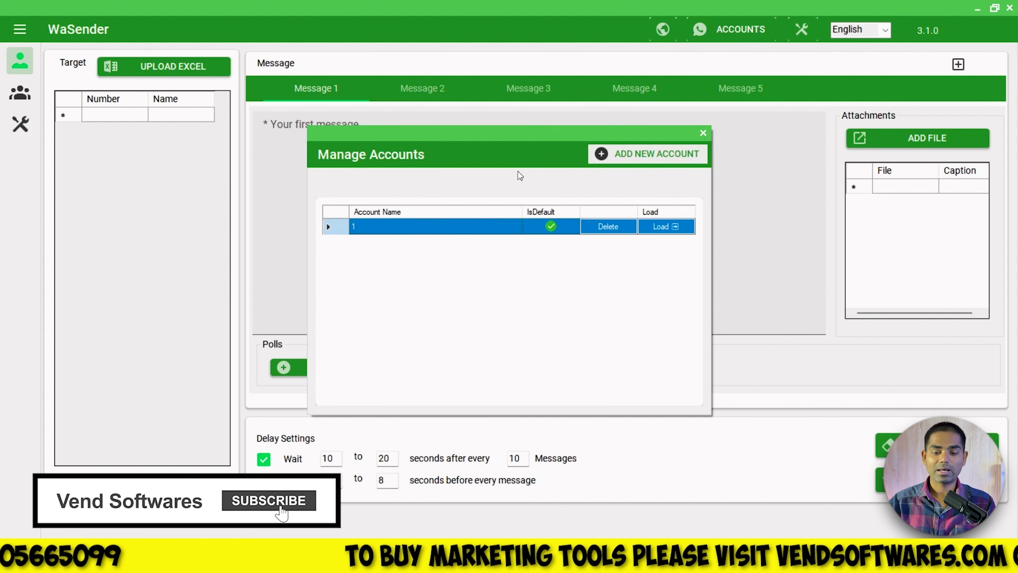
left_click(678, 159)
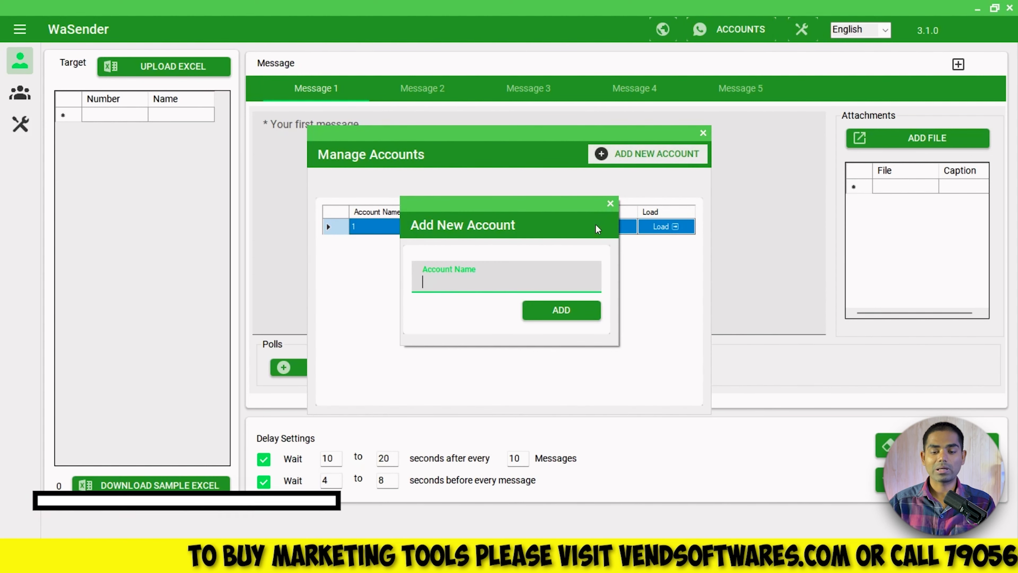
left_click(610, 204)
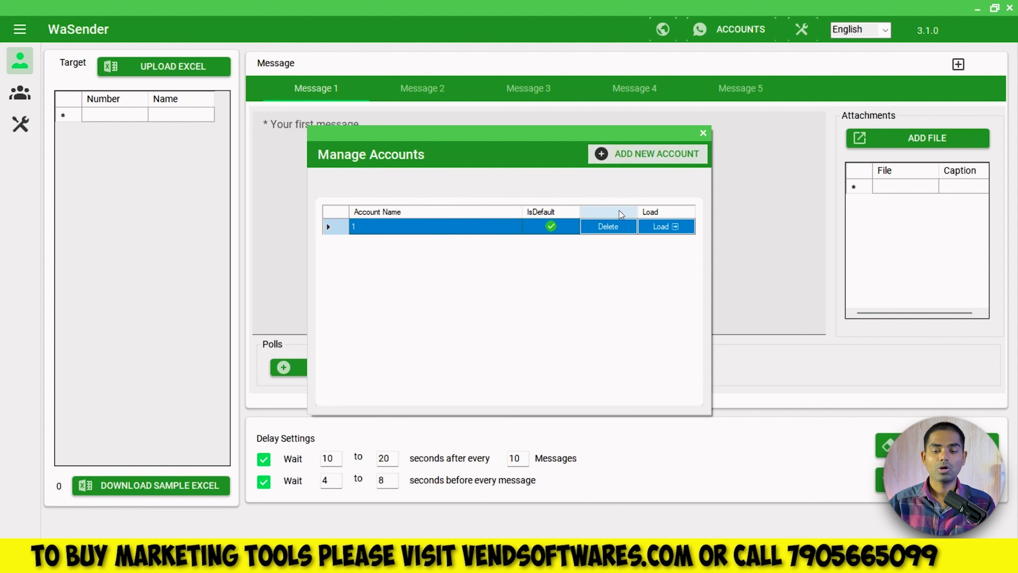
left_click(658, 227)
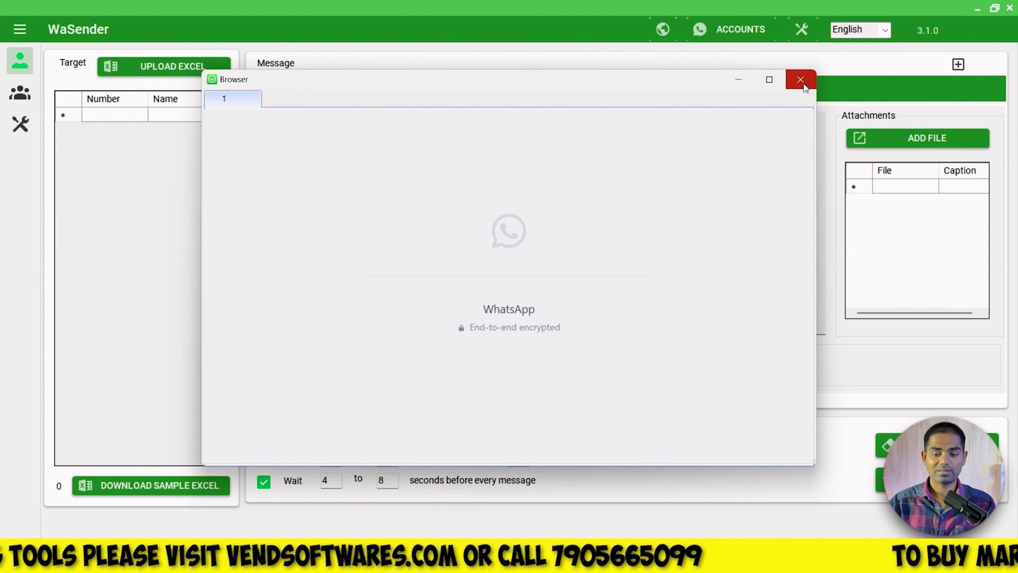
left_click(802, 81)
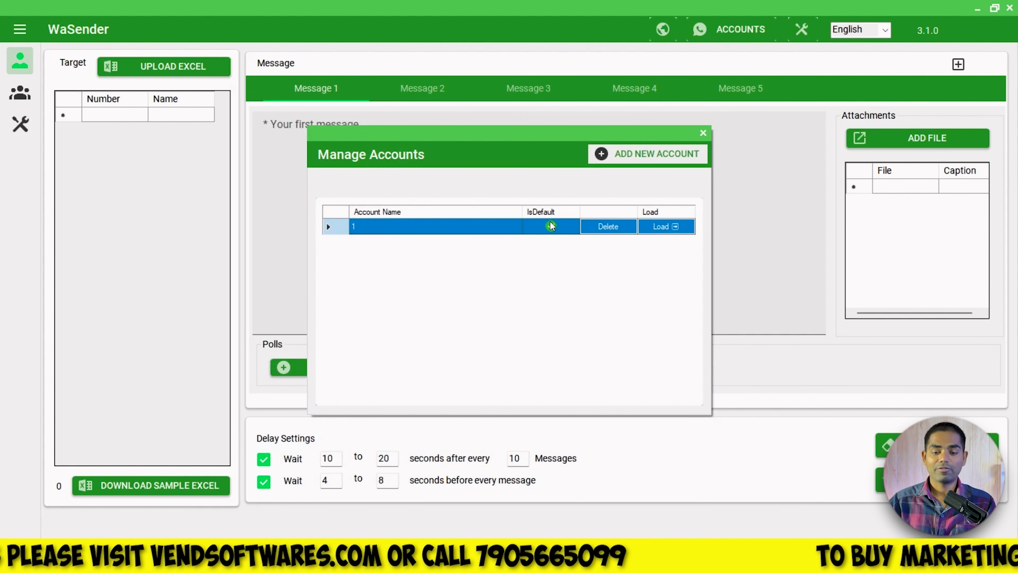
right_click(538, 227)
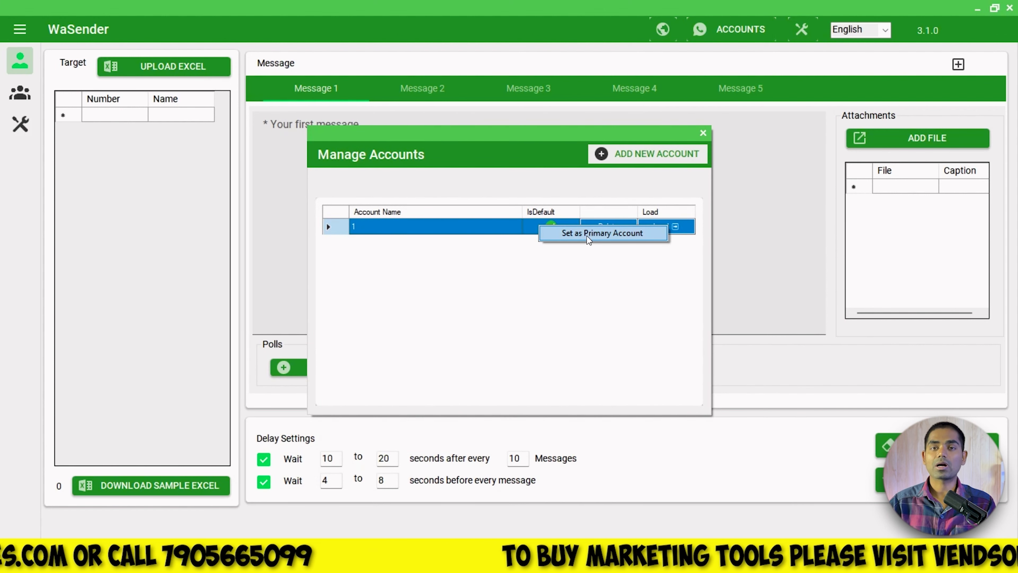
left_click(574, 297)
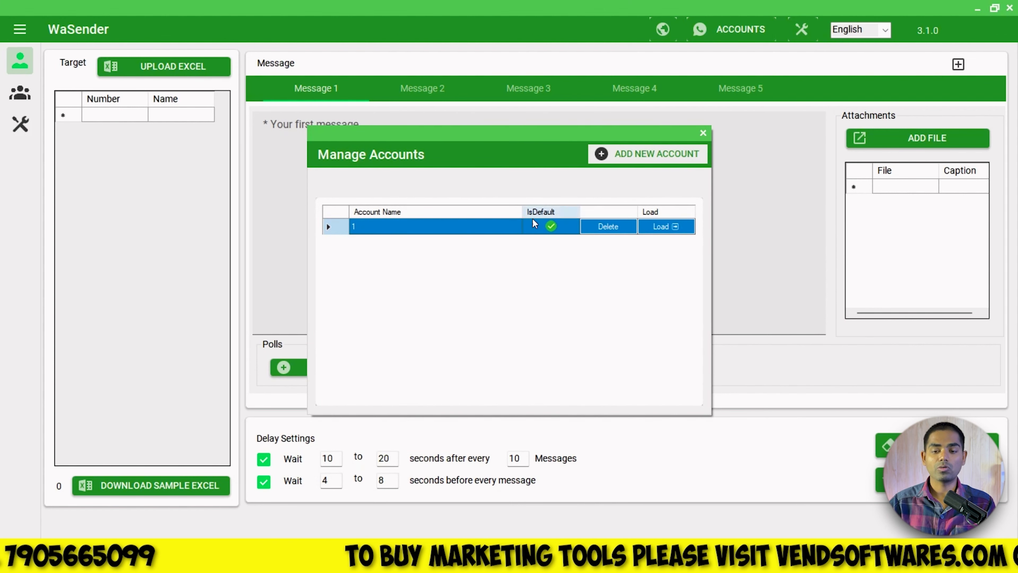
left_click(704, 133)
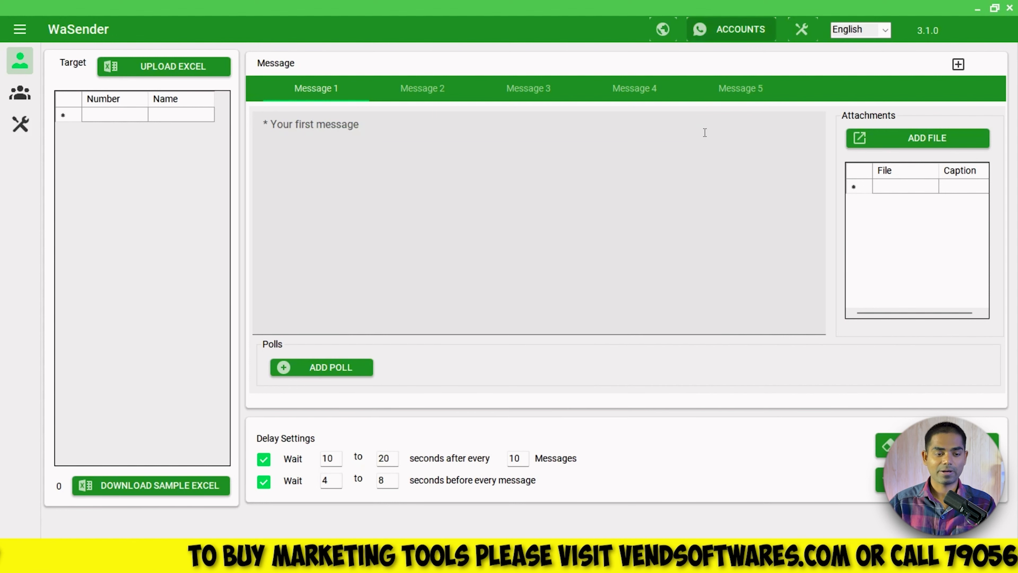
left_click(21, 129)
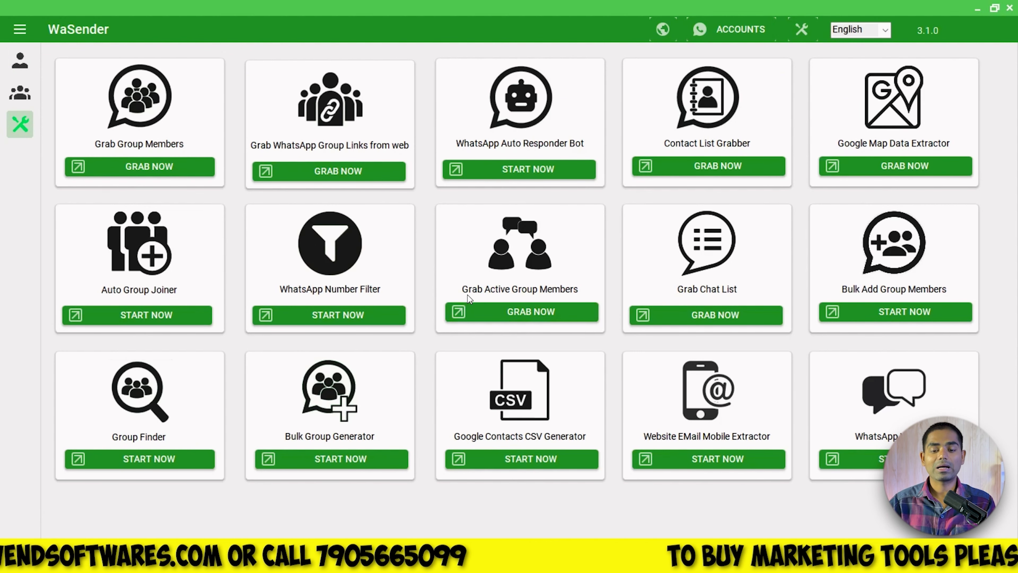
Open Grab Active Group Members, launch its WhatsApp browser, and open a group chat.
left_click(539, 312)
left_click(424, 154)
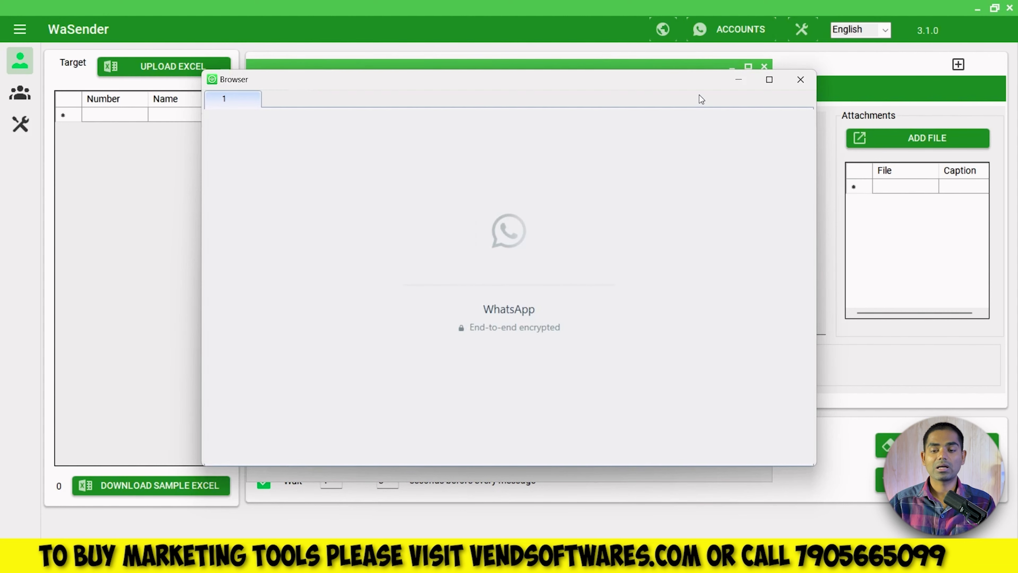
left_click_drag(692, 82, 559, 135)
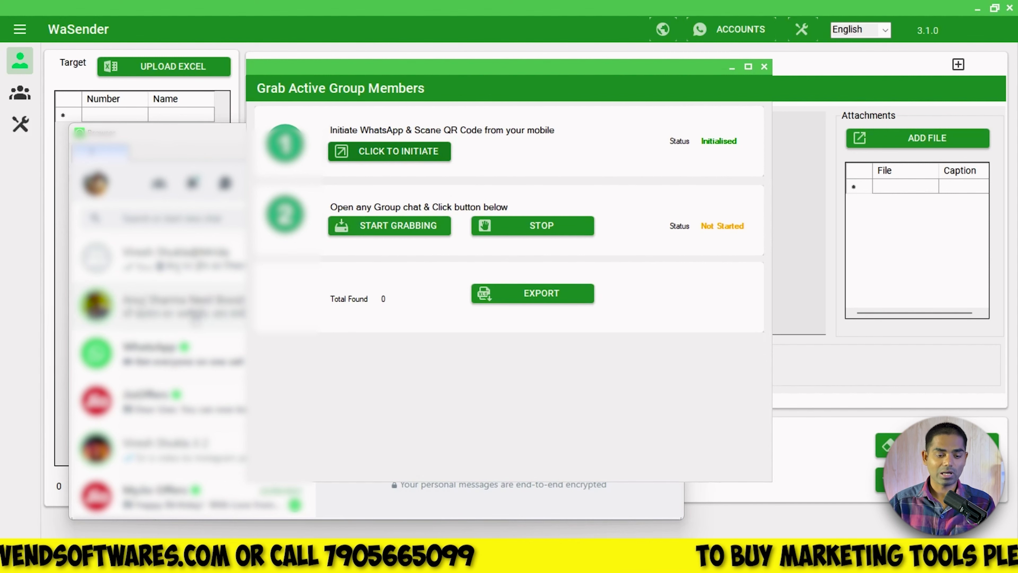
left_click(197, 317)
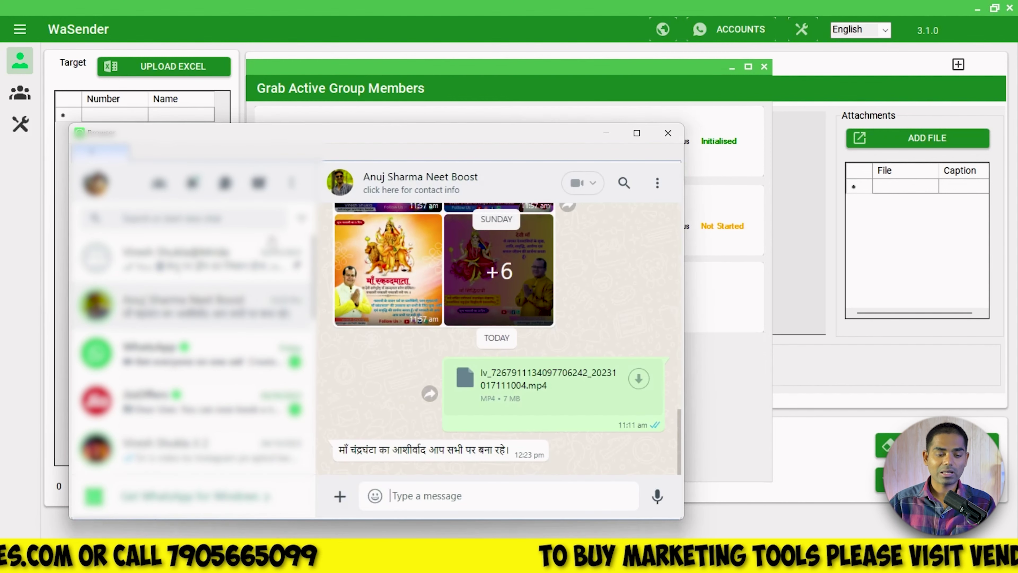
left_click(197, 259)
scroll(197, 357, "down", 5)
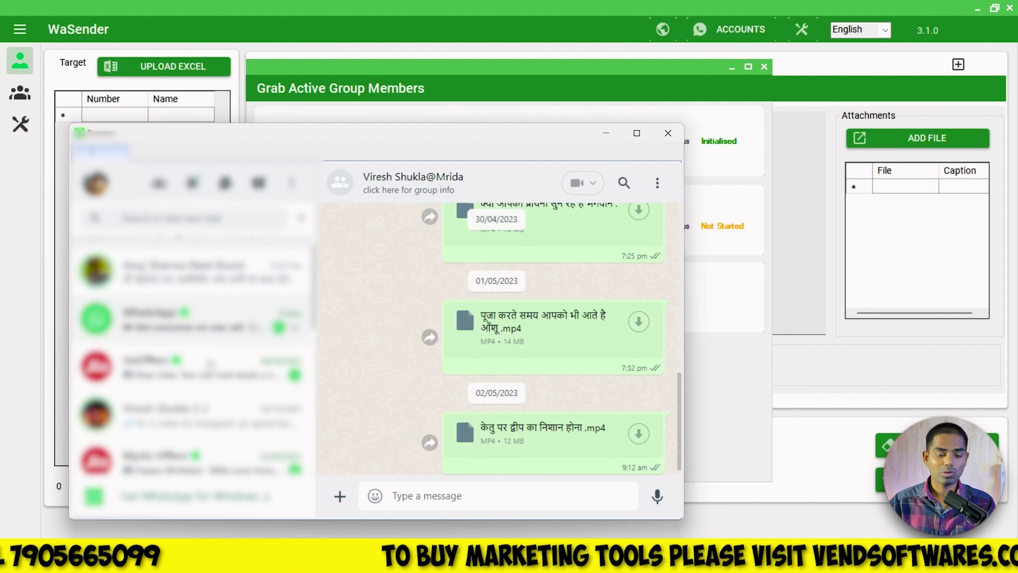
left_click(193, 317)
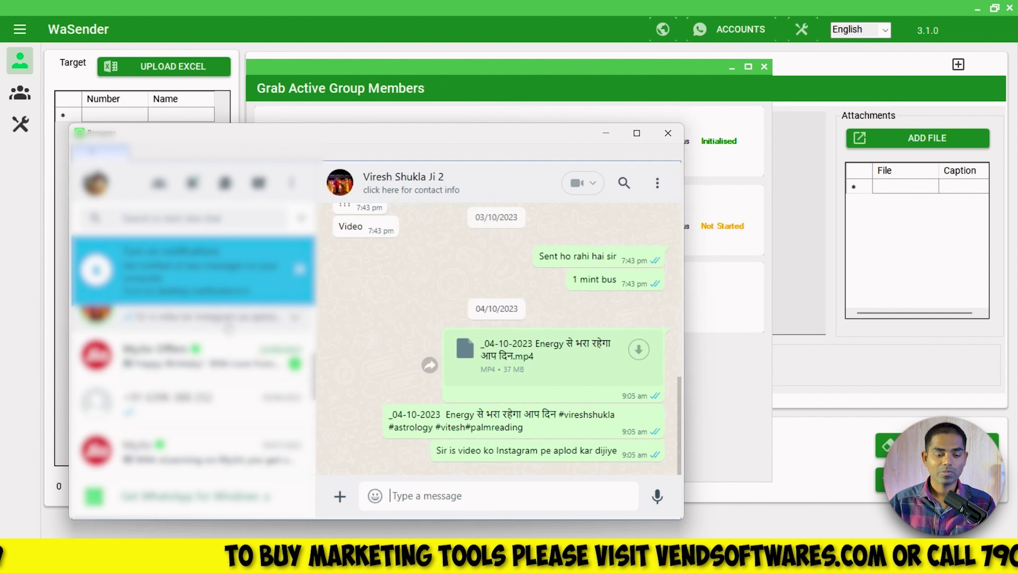
left_click(476, 91)
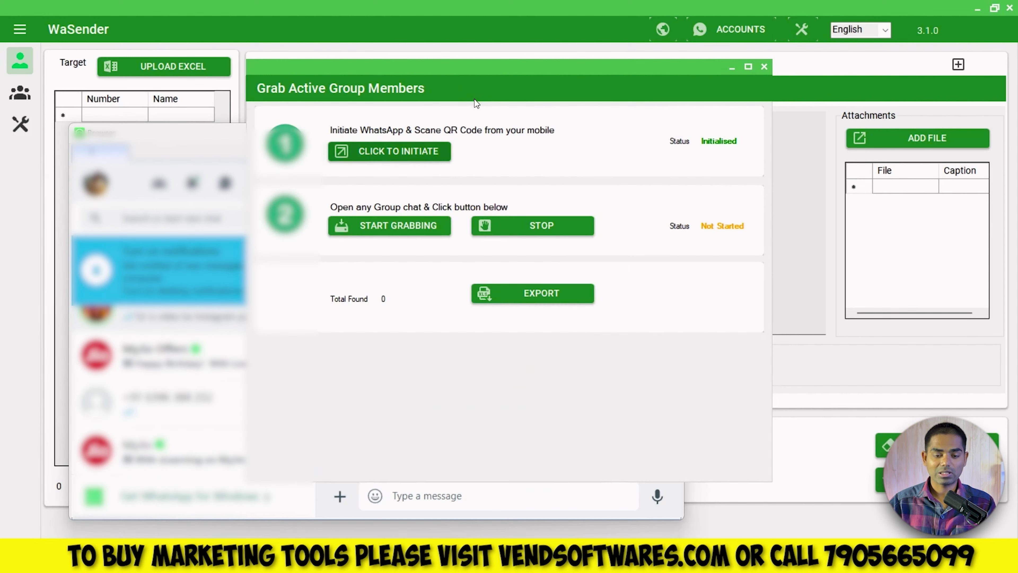
Select the group and grab its active members, stopping at 31 found.
left_click(402, 227)
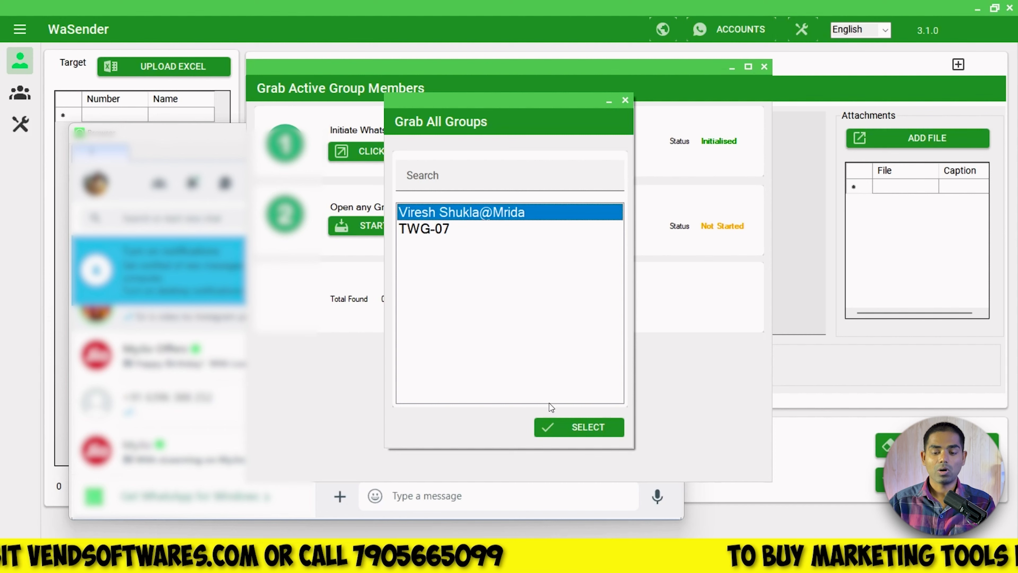
left_click(583, 427)
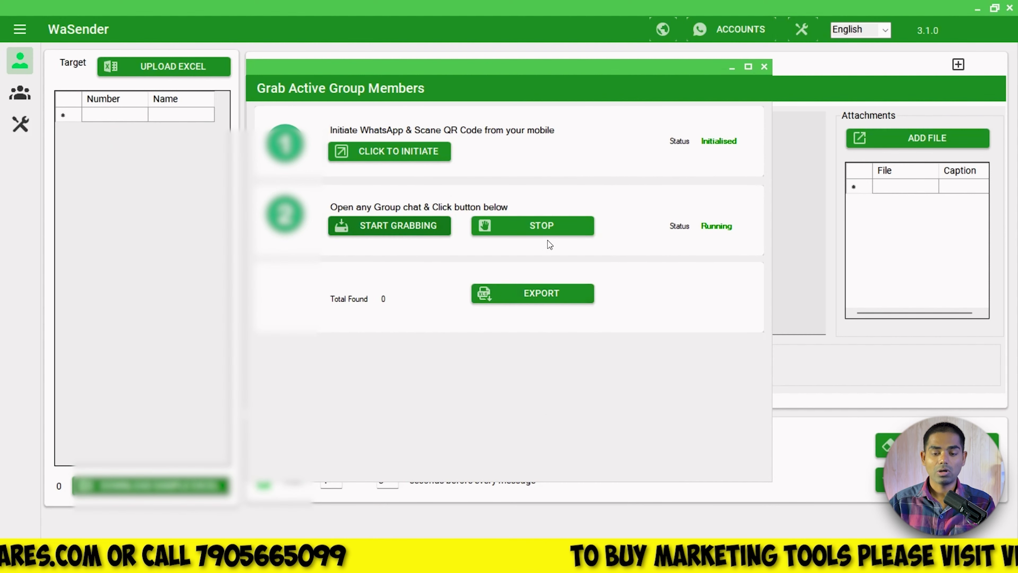
left_click(547, 227)
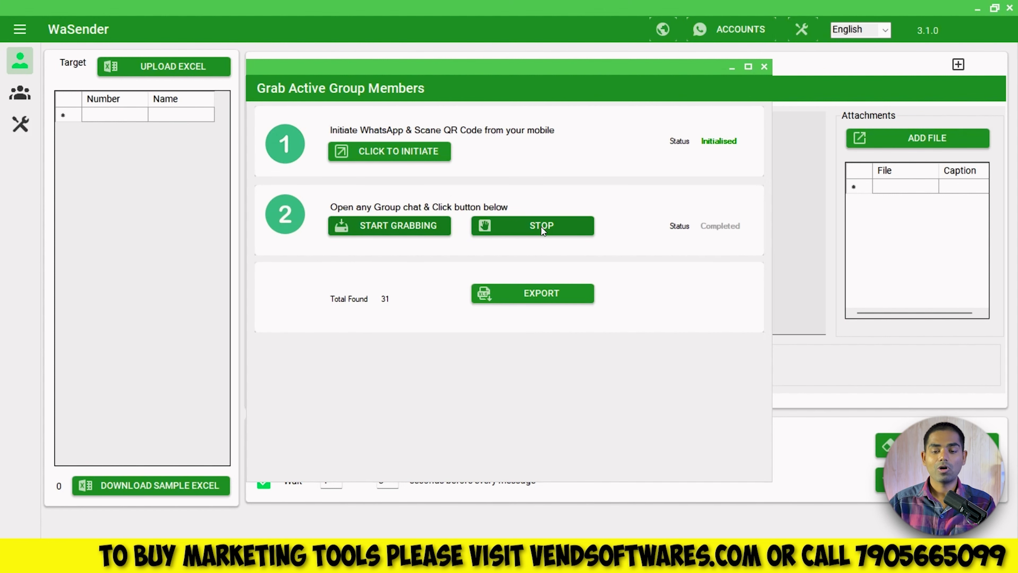
Export the grabbed members to the Excel file Multiple_Group_Active_Members on the Desktop.
left_click(540, 296)
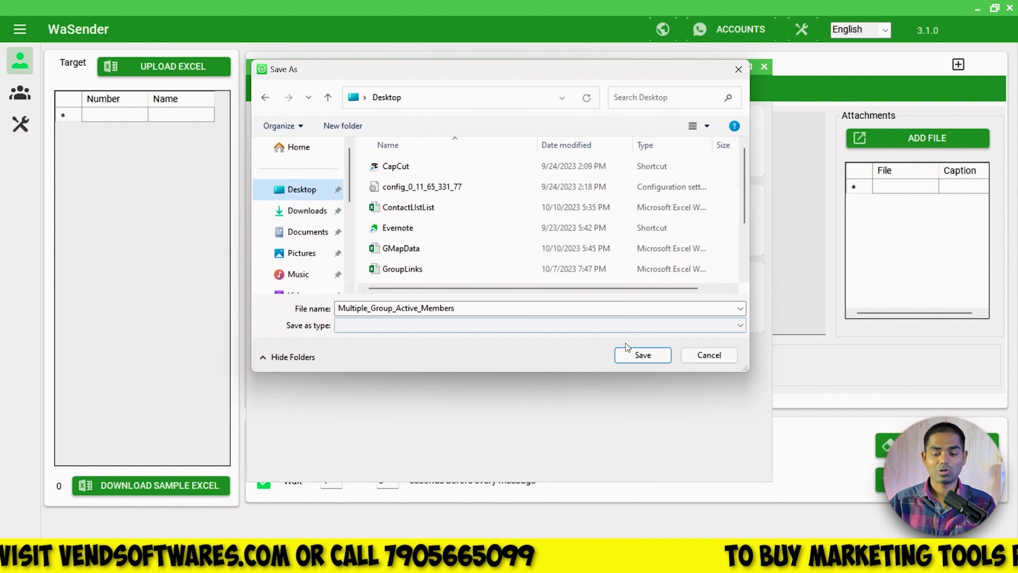
left_click(642, 355)
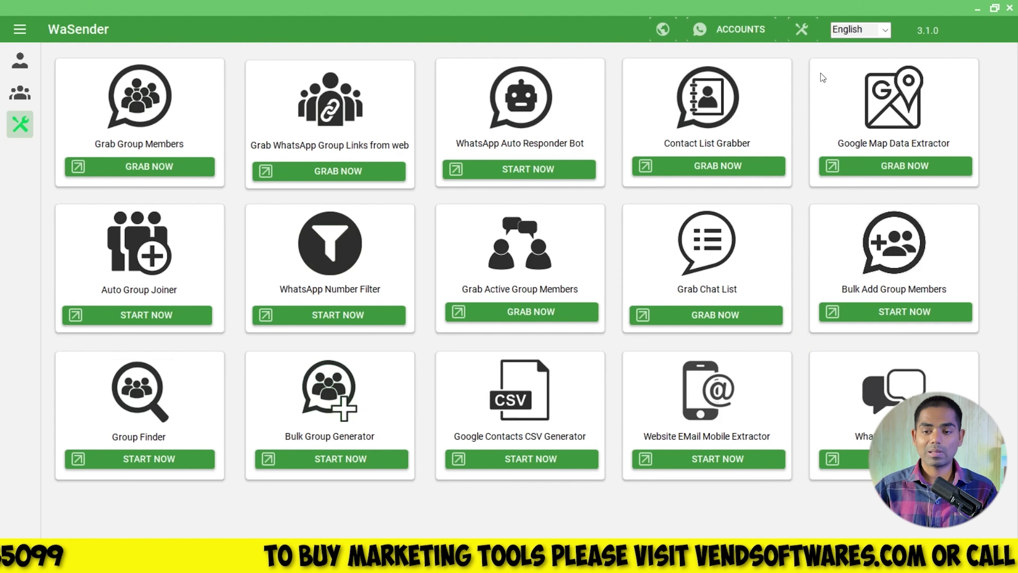
left_click(746, 31)
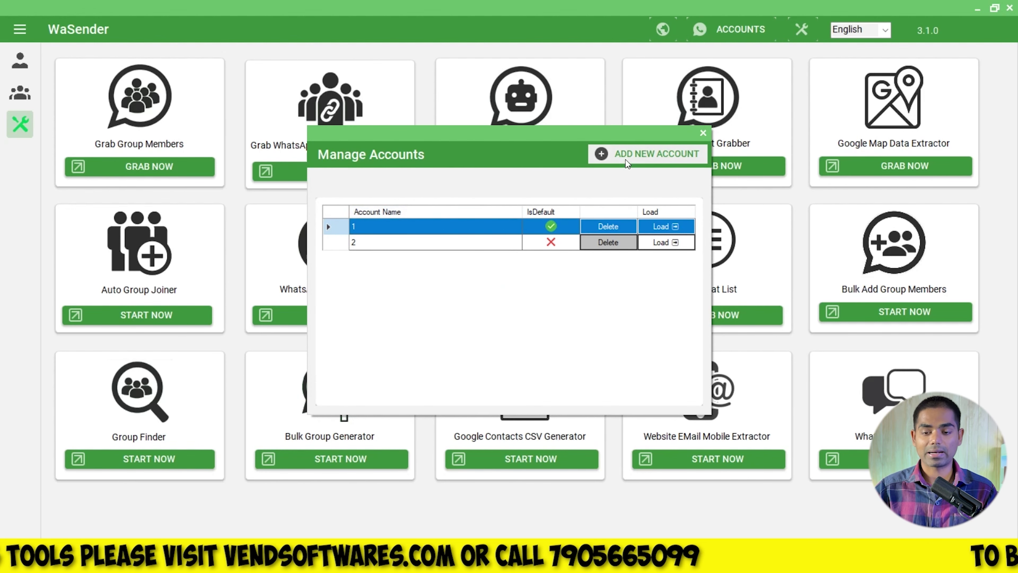
left_click(648, 154)
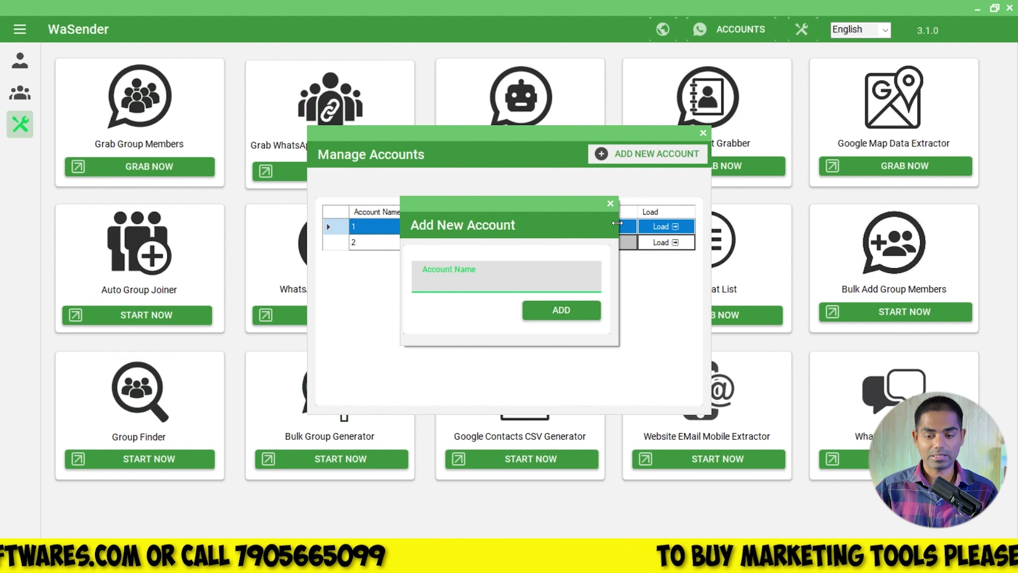
left_click(611, 204)
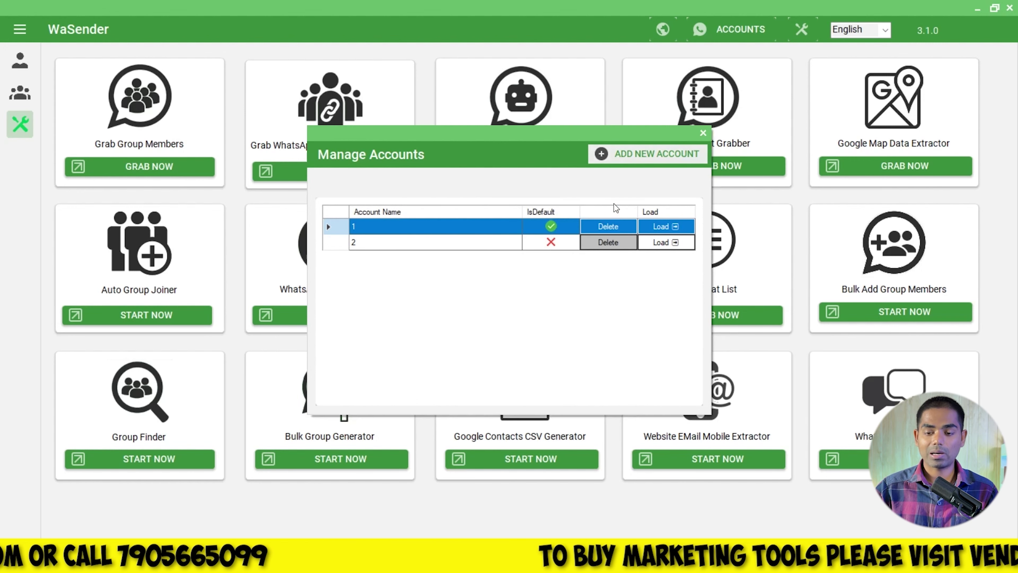
left_click(658, 231)
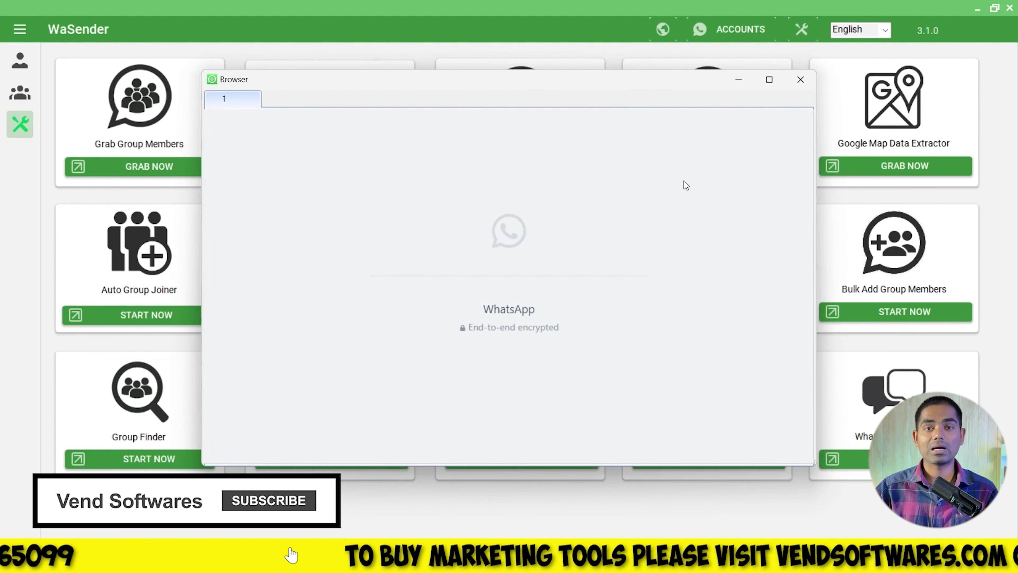
left_click(801, 80)
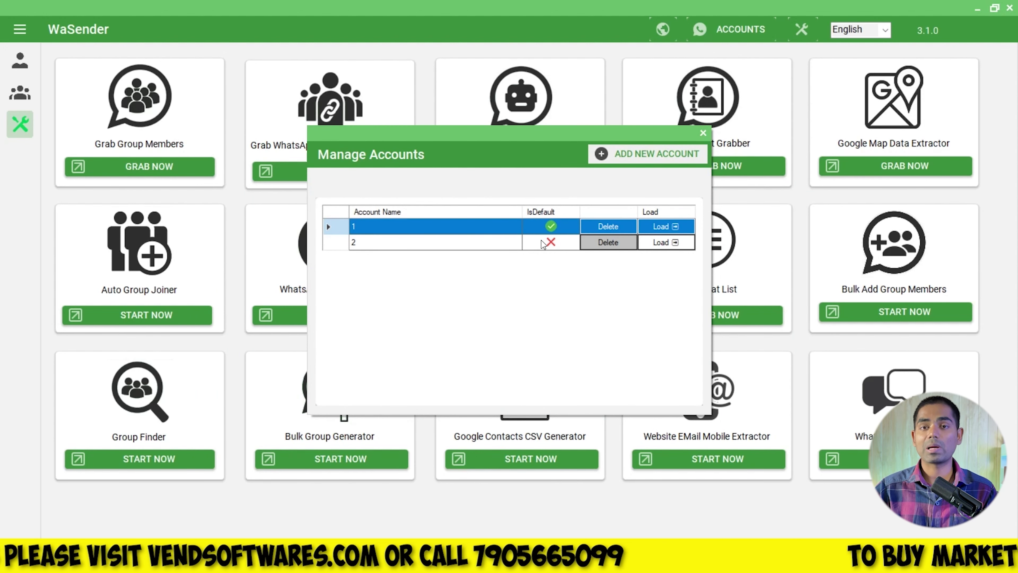
right_click(543, 244)
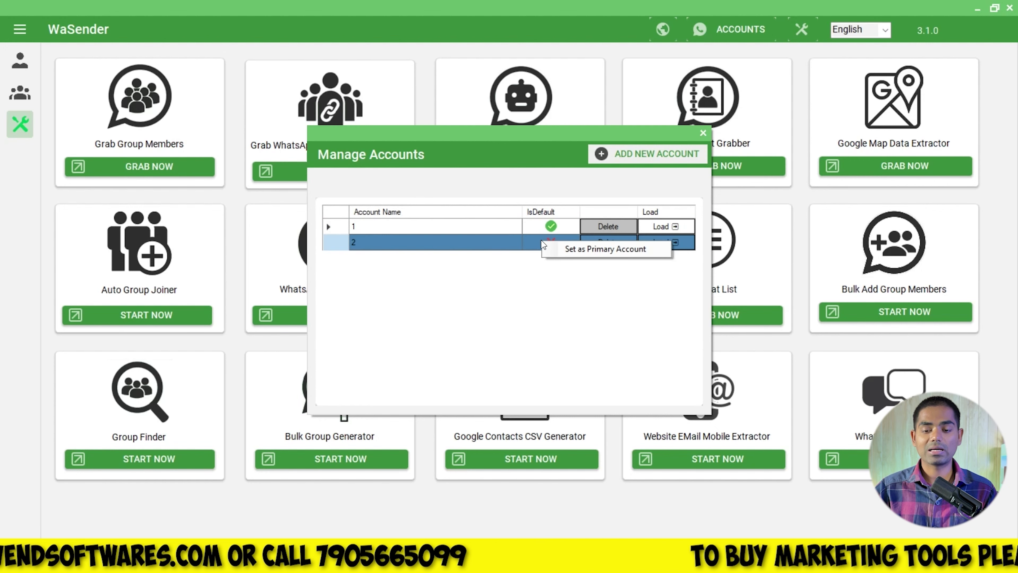
left_click(689, 188)
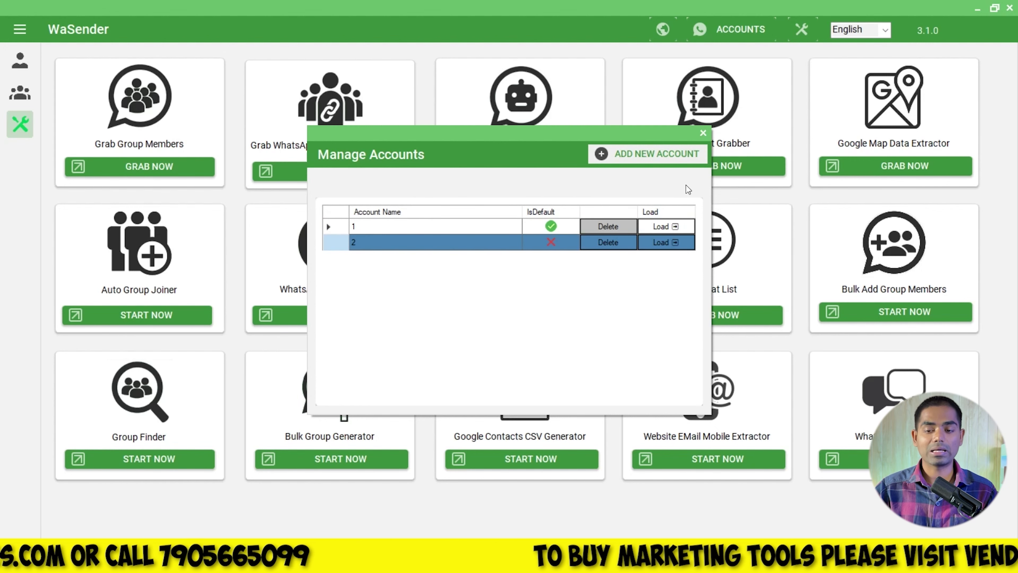
left_click(704, 134)
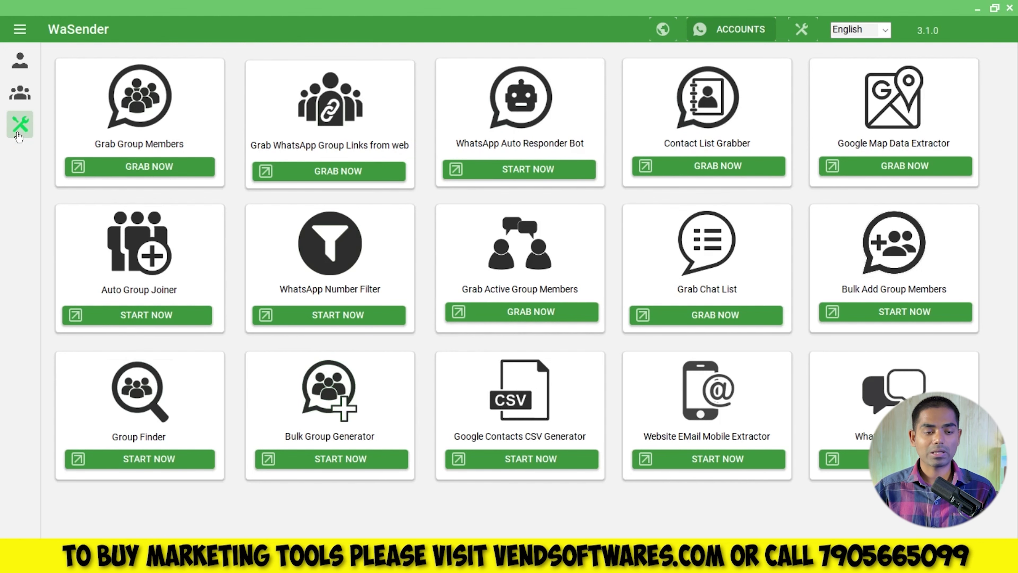
left_click(23, 96)
Launch Bulk Add Group Members from the tools grid and upload the ContactListList spreadsheet.
left_click(24, 127)
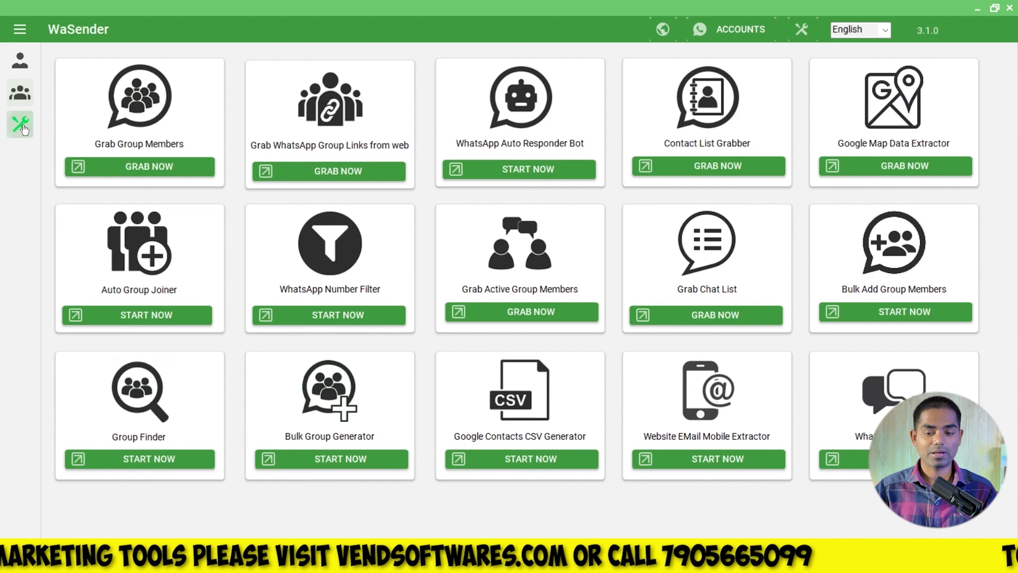
left_click(907, 315)
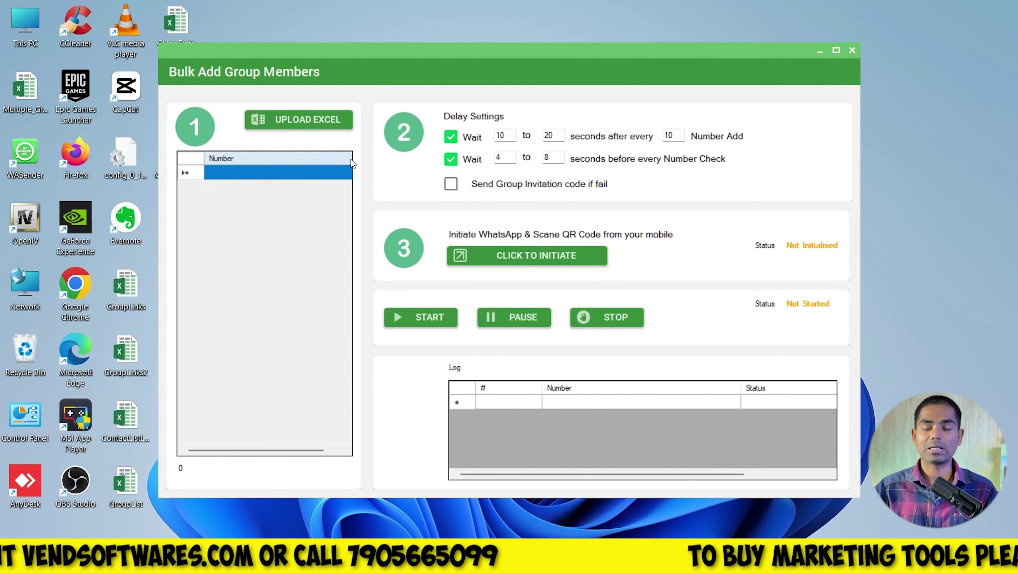
left_click(305, 120)
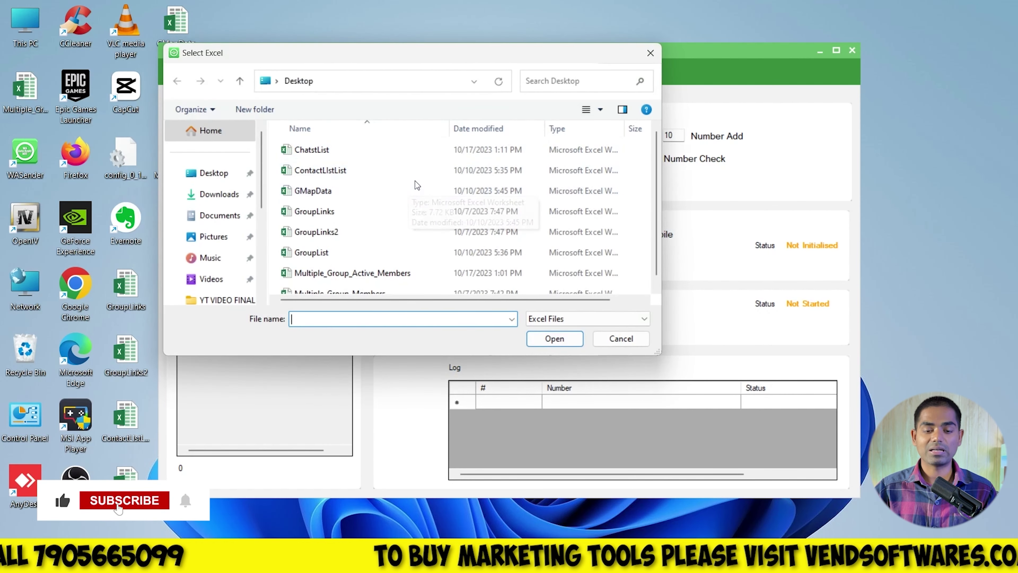
left_click(418, 173)
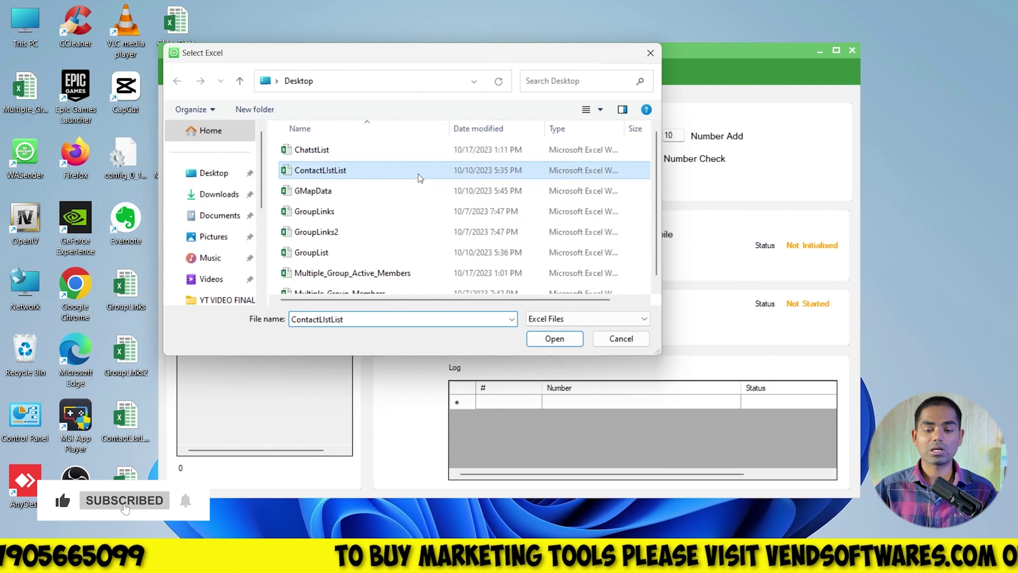
left_click(564, 342)
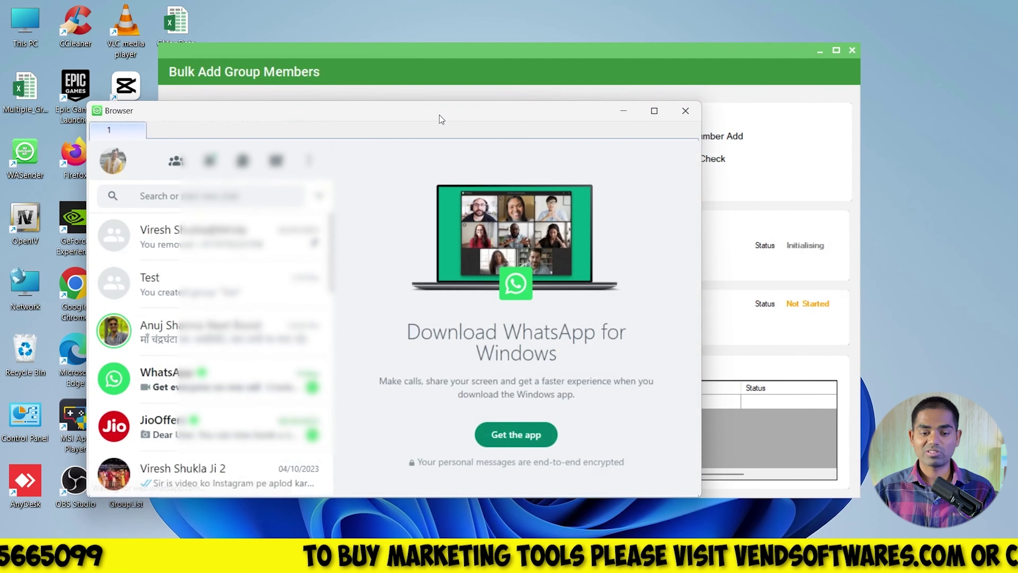
Start adding the uploaded numbers to the Test group, then pause and stop after one success.
left_click(712, 90)
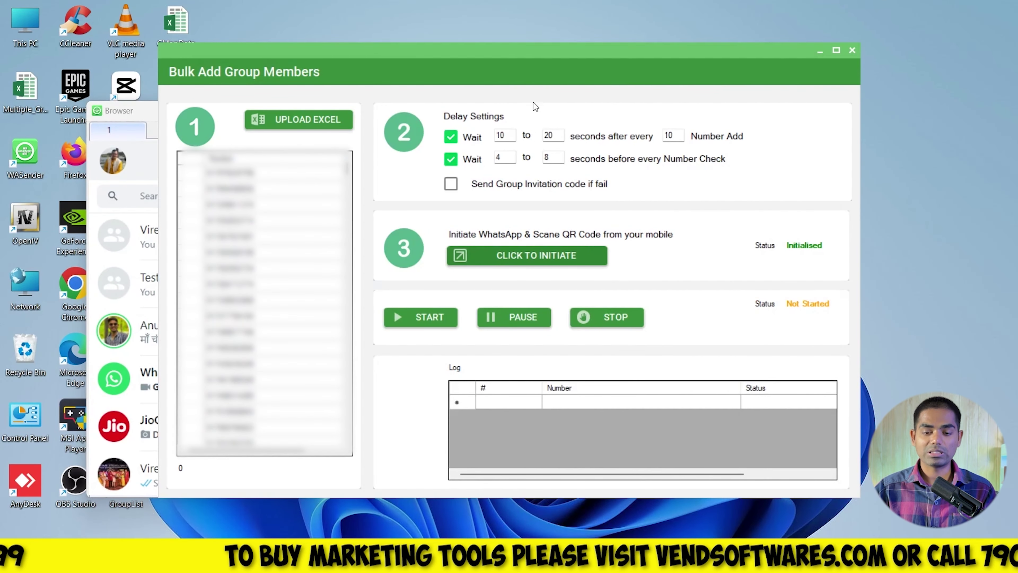
left_click(439, 318)
left_click(438, 229)
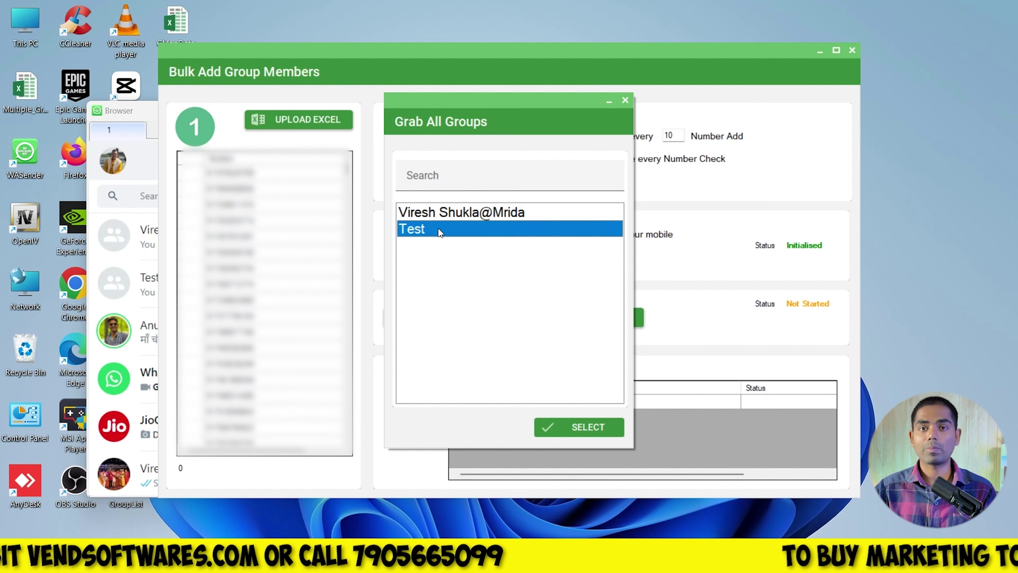
left_click(563, 426)
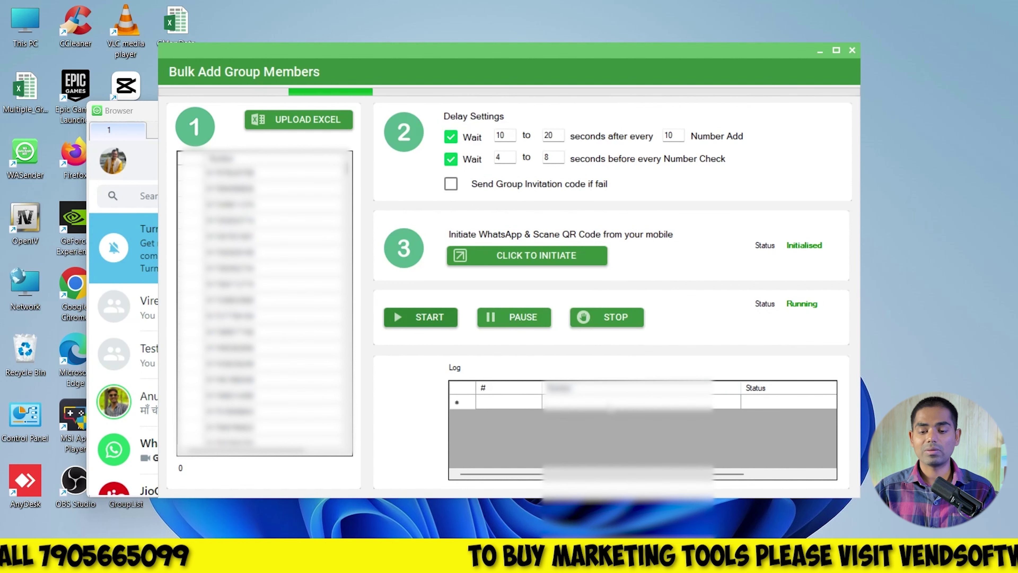
left_click(522, 322)
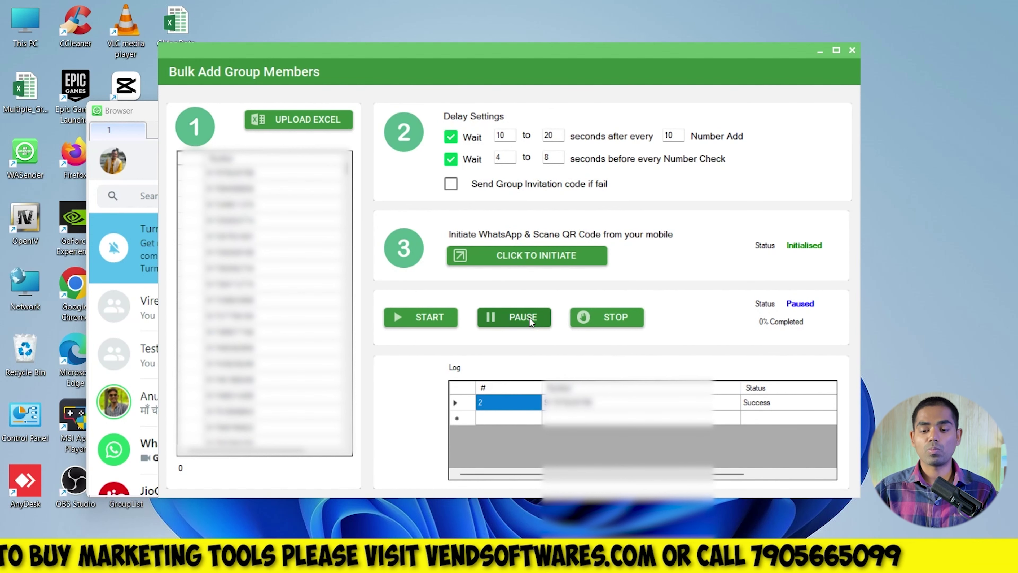
left_click(612, 320)
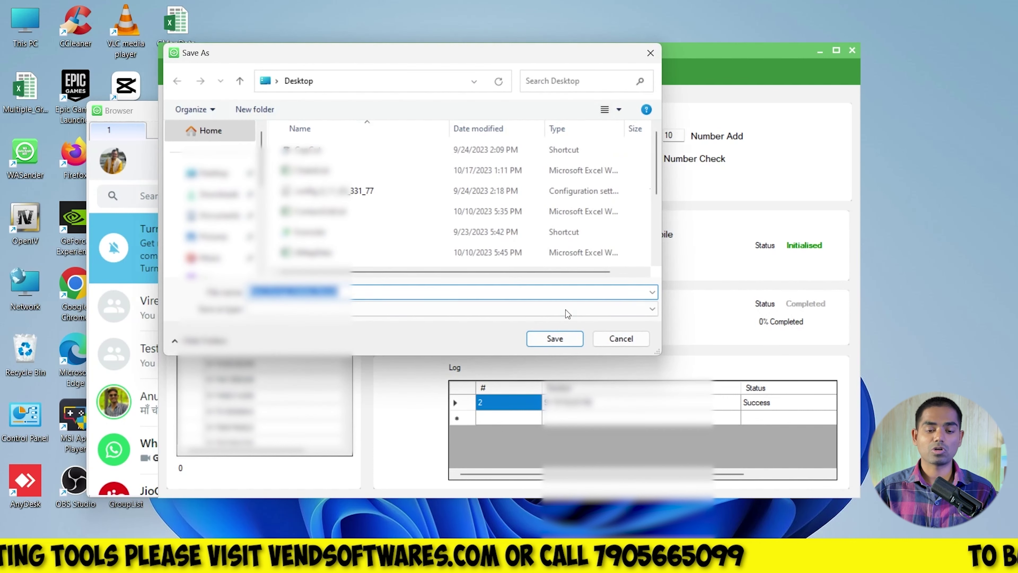
Save the run results as Test_Group_Adder_Result in the Desktop folder.
left_click(213, 173)
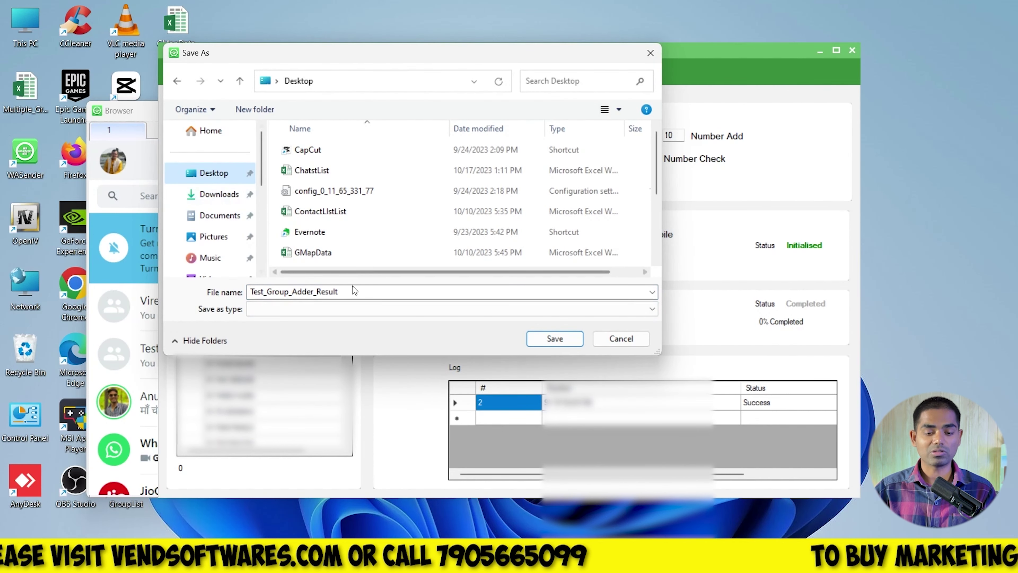
double_click(393, 291)
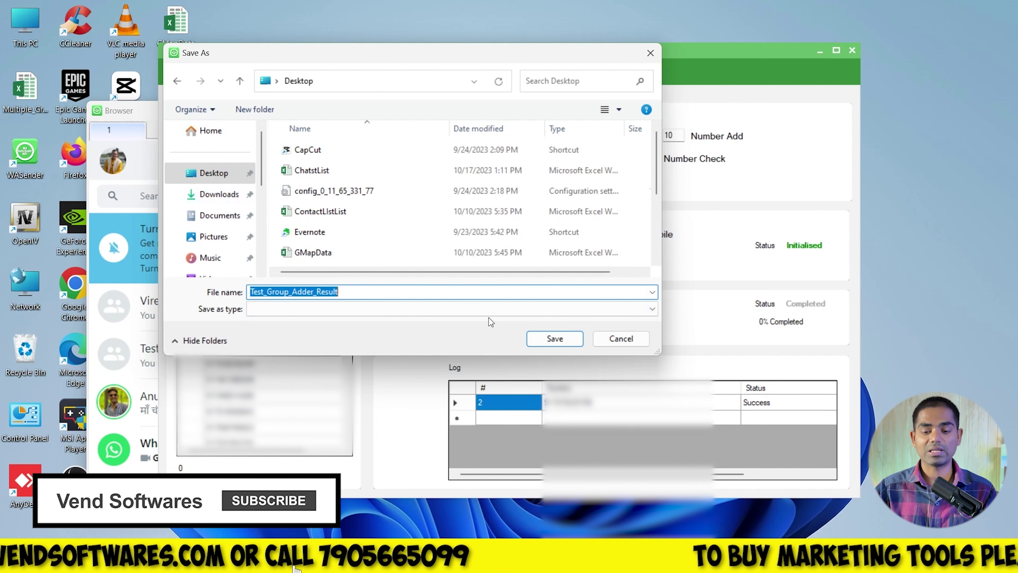
left_click(555, 338)
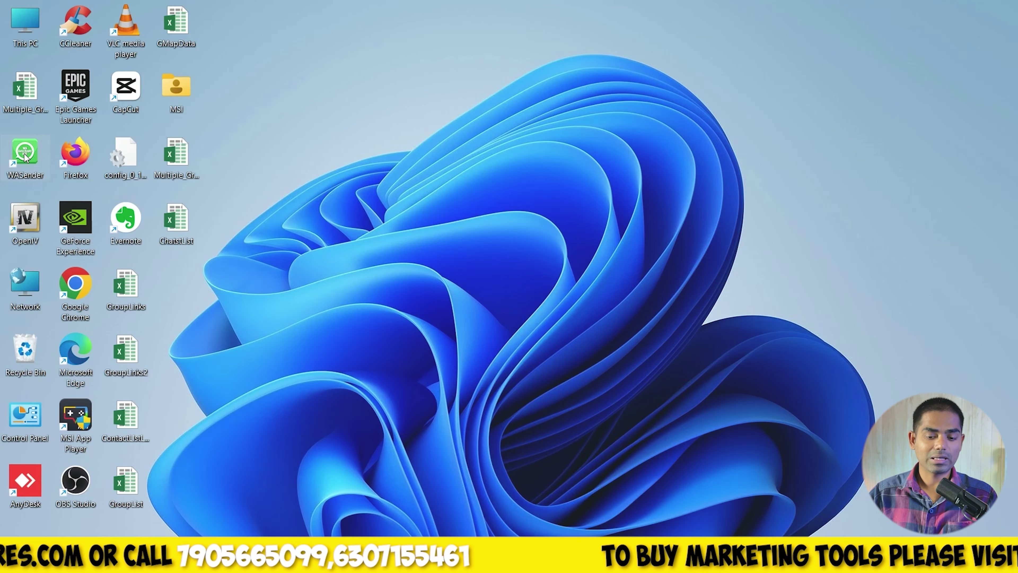
Launch WaSender and briefly load account 2's WhatsApp session from the accounts list.
double_click(25, 158)
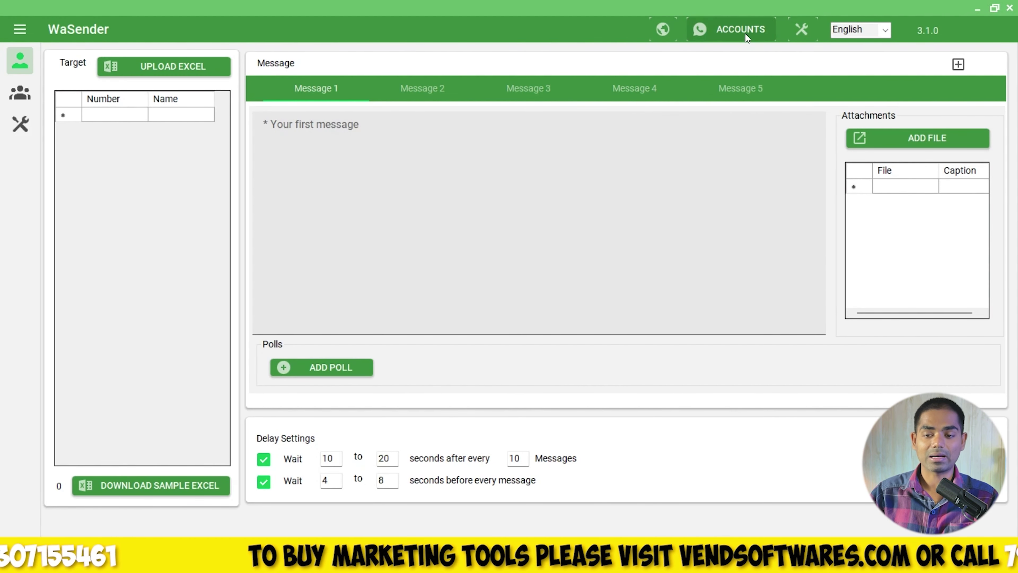
left_click(728, 36)
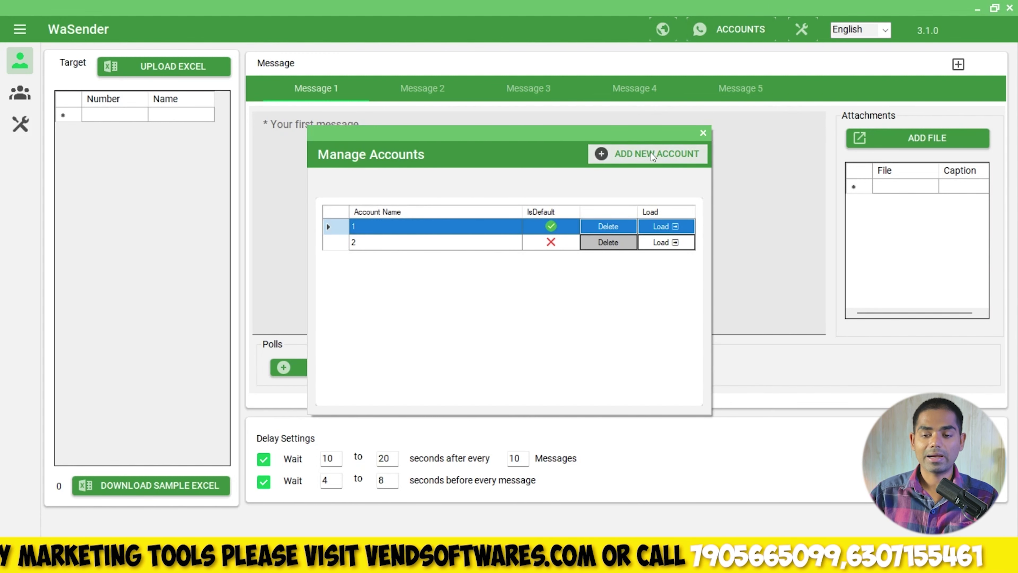
left_click(651, 154)
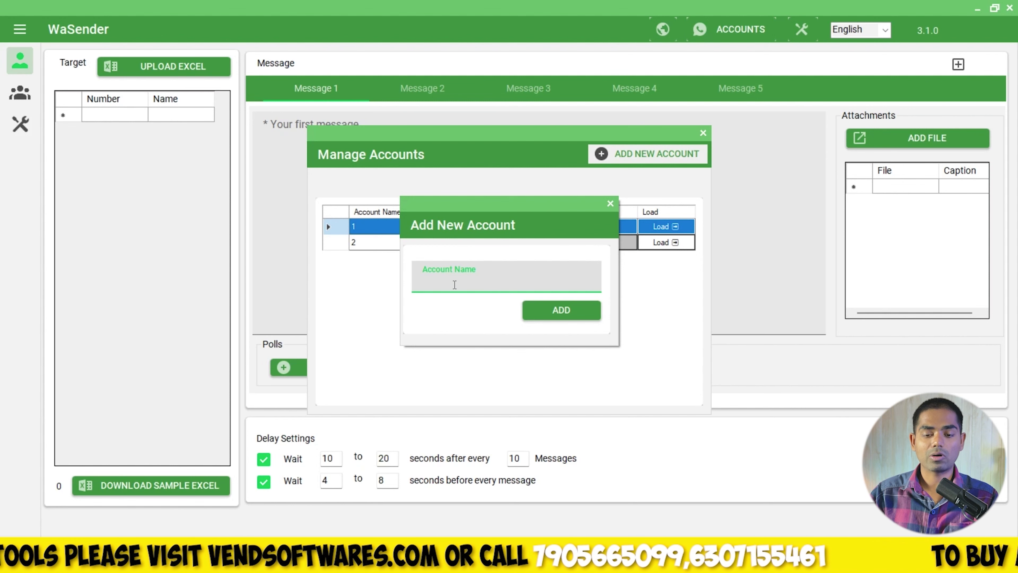
left_click(610, 203)
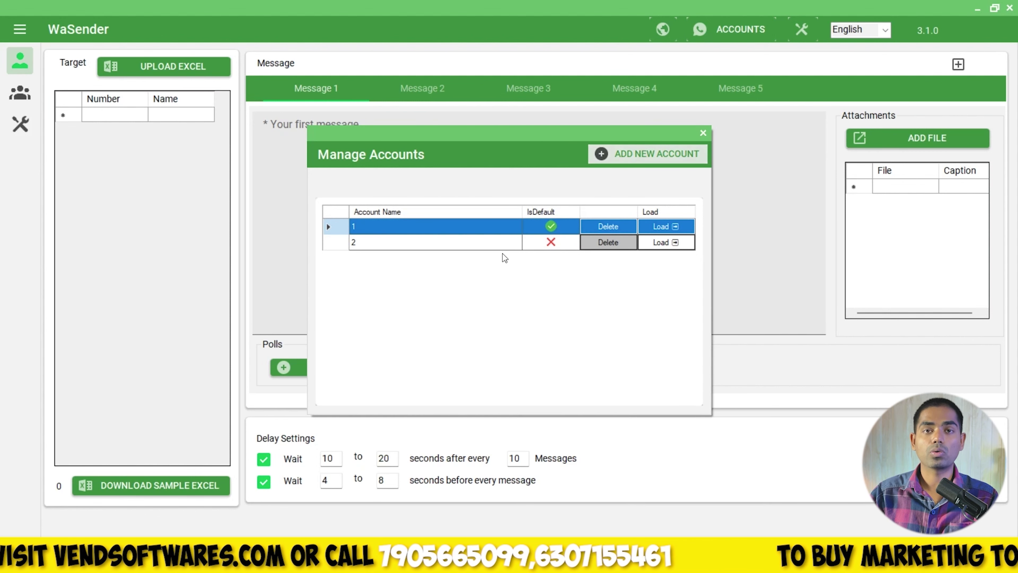
left_click(663, 242)
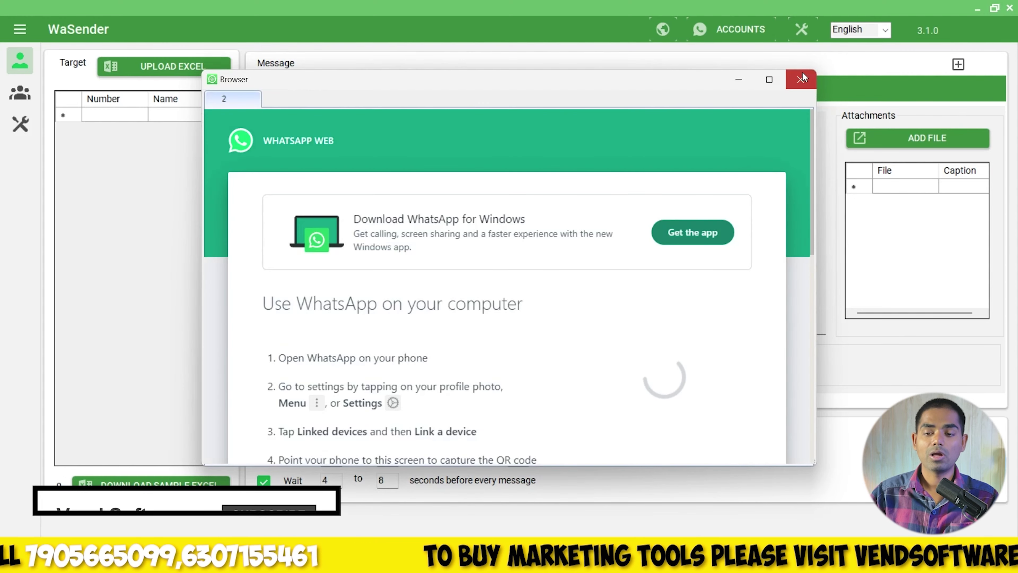
left_click(801, 79)
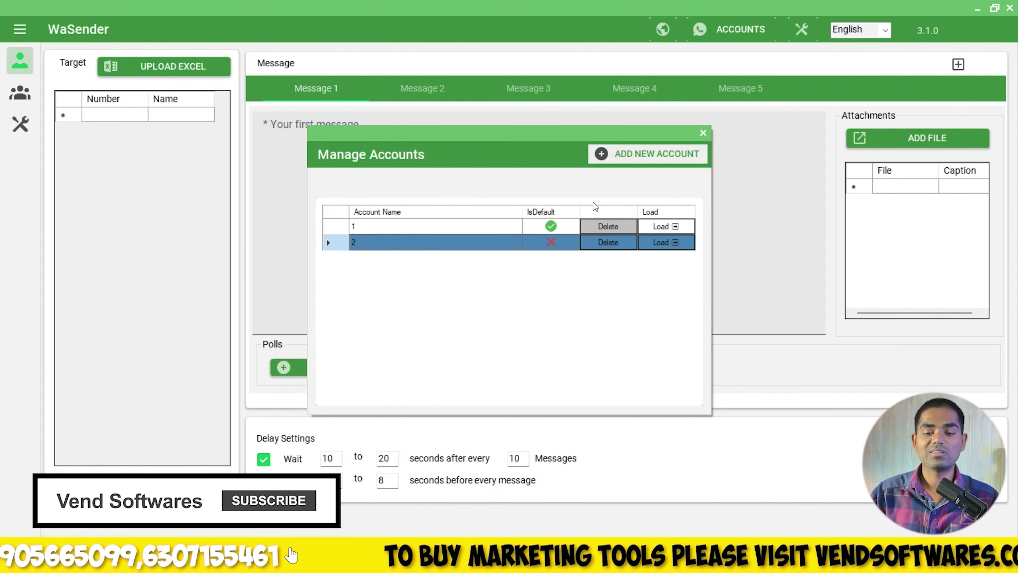
Leave account 2's default status unchanged, close the account manager and show the tools grid.
right_click(552, 244)
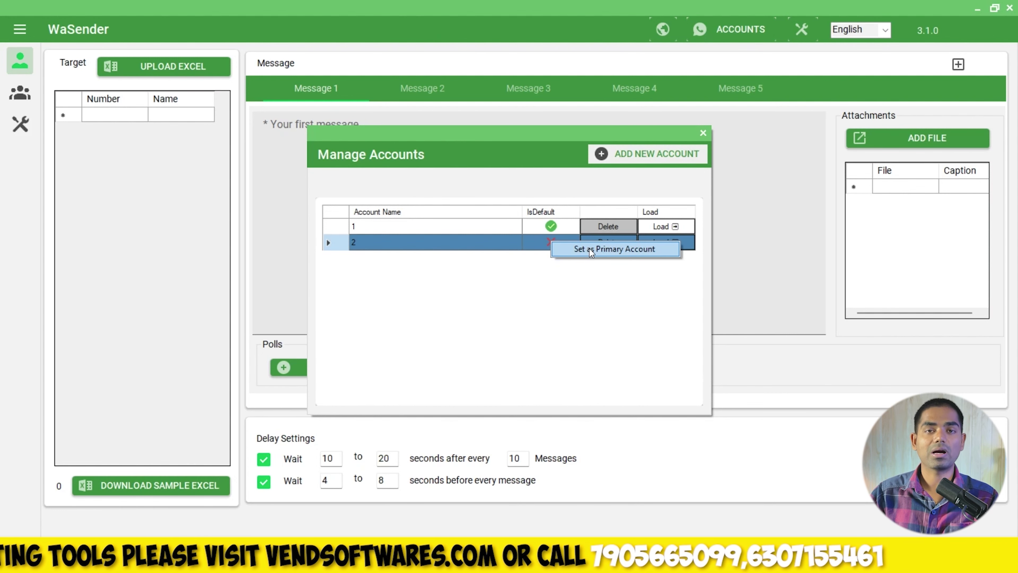
left_click(561, 304)
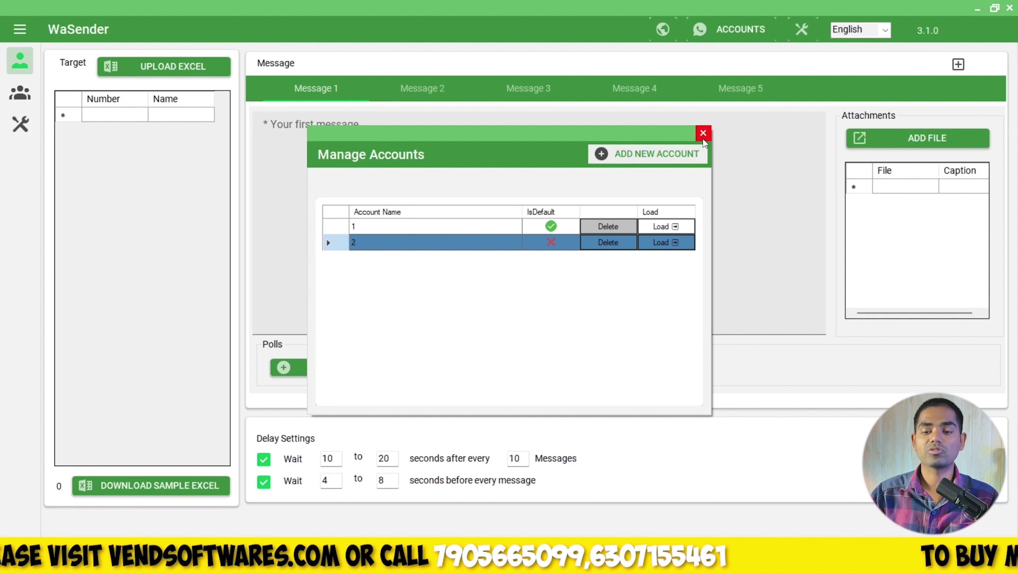
left_click_drag(708, 132, 707, 132)
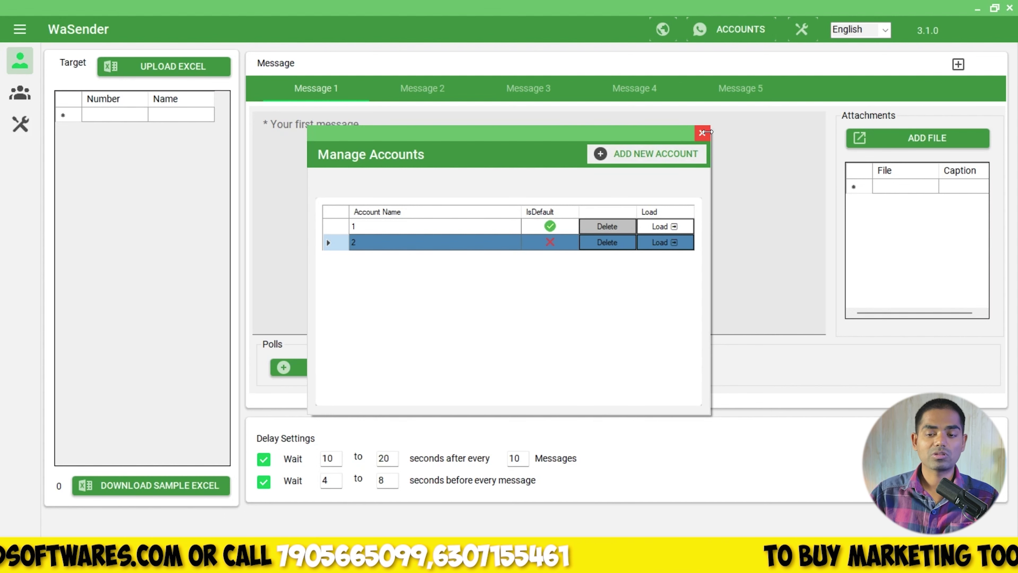
left_click(703, 134)
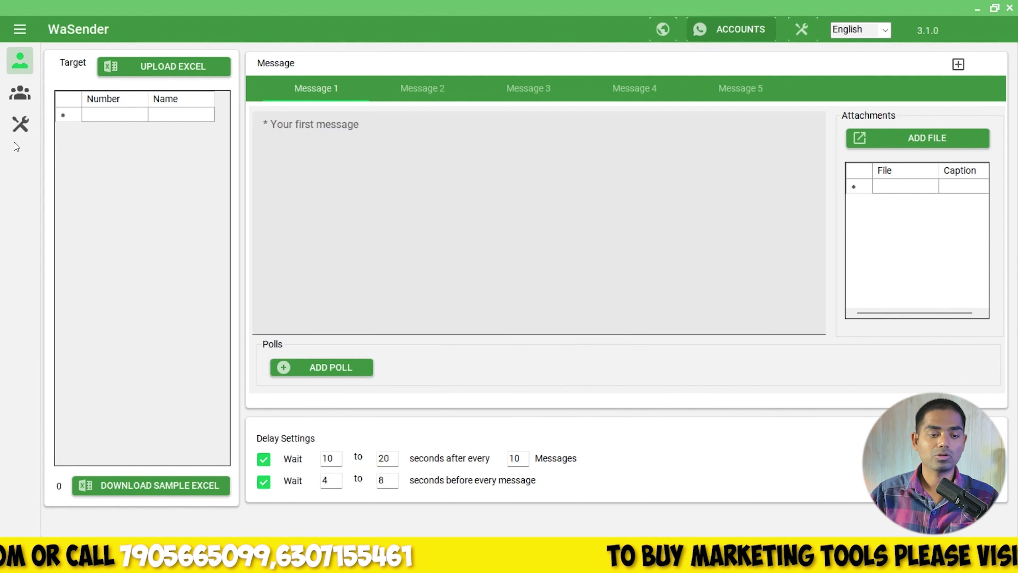
left_click(19, 124)
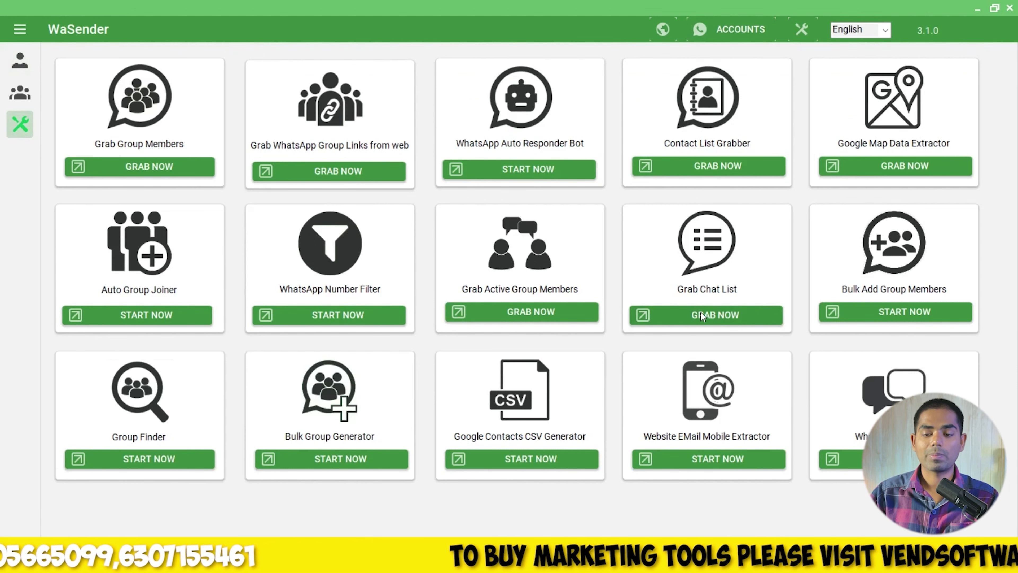
Start a WhatsApp session in Grab Chat List and grab the chat list.
left_click(702, 314)
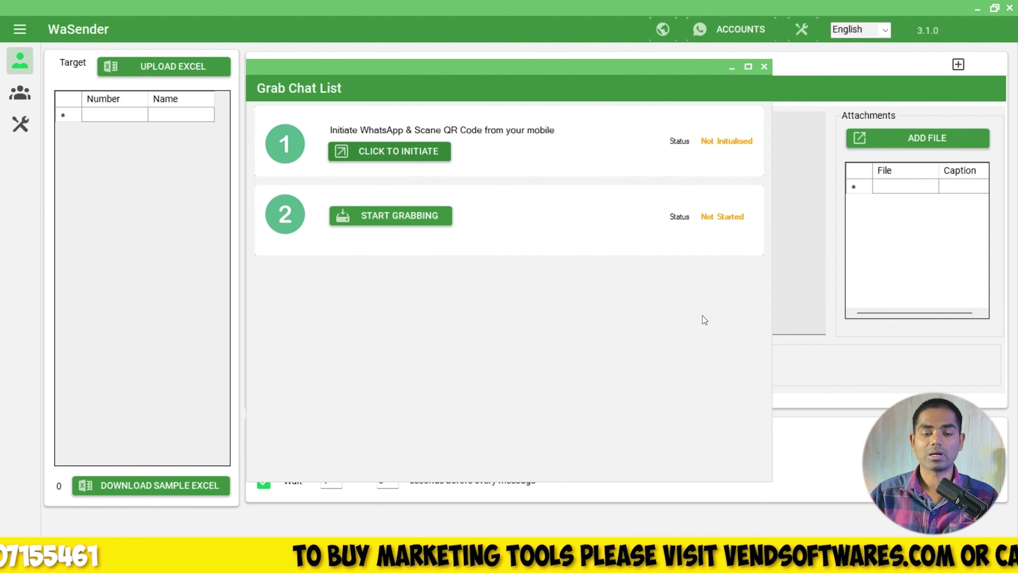
left_click(411, 154)
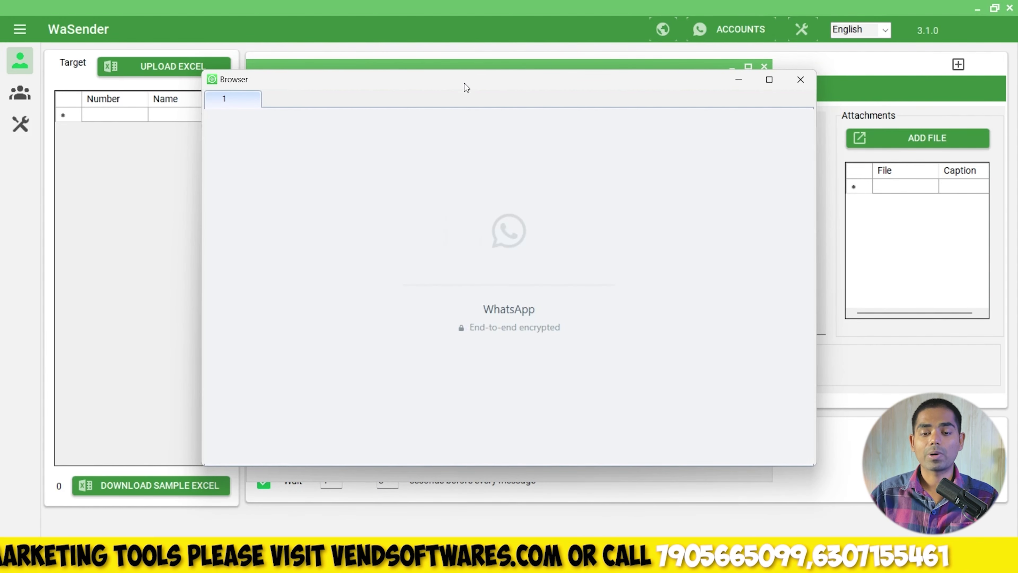
left_click_drag(466, 83, 411, 115)
left_click(439, 69)
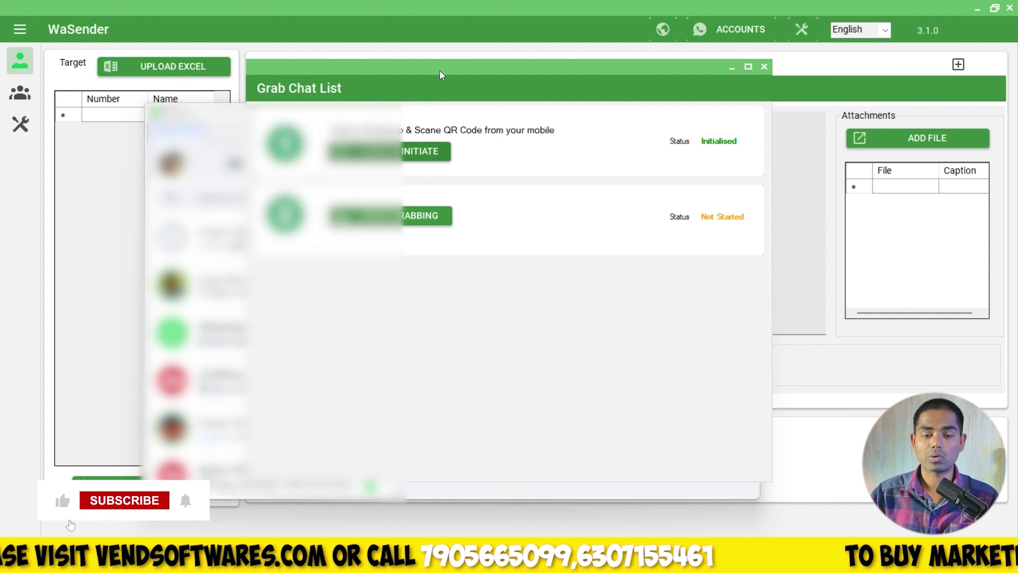
left_click(412, 215)
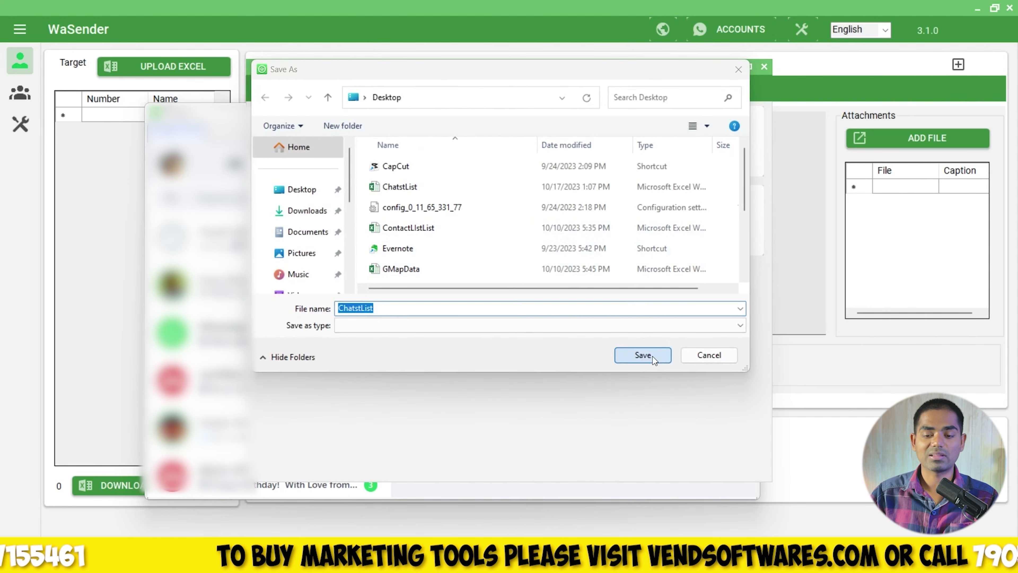
Save the chat list as ChatstList, replacing the old file, and open it from the desktop.
left_click(643, 355)
left_click(541, 280)
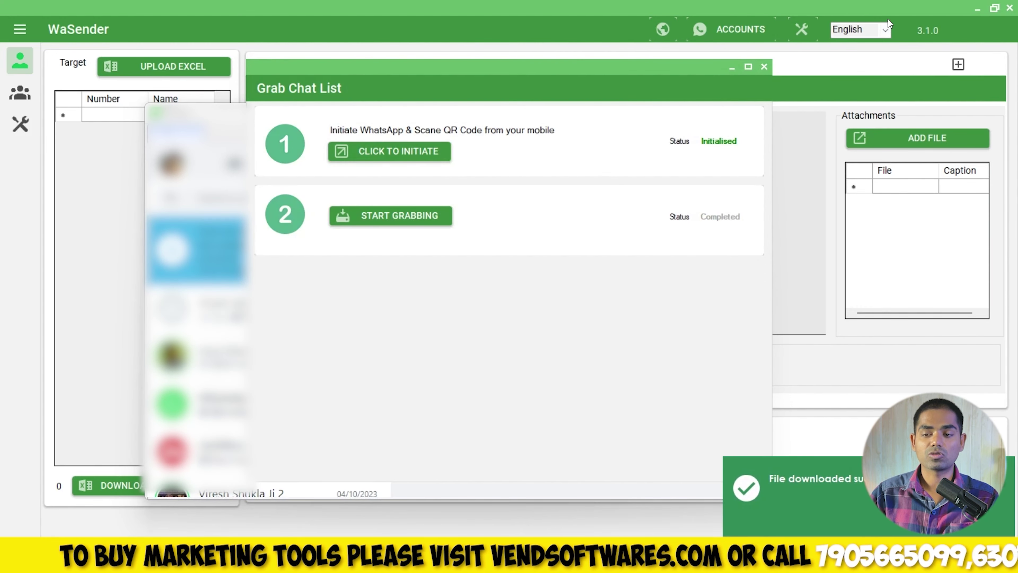
left_click(977, 10)
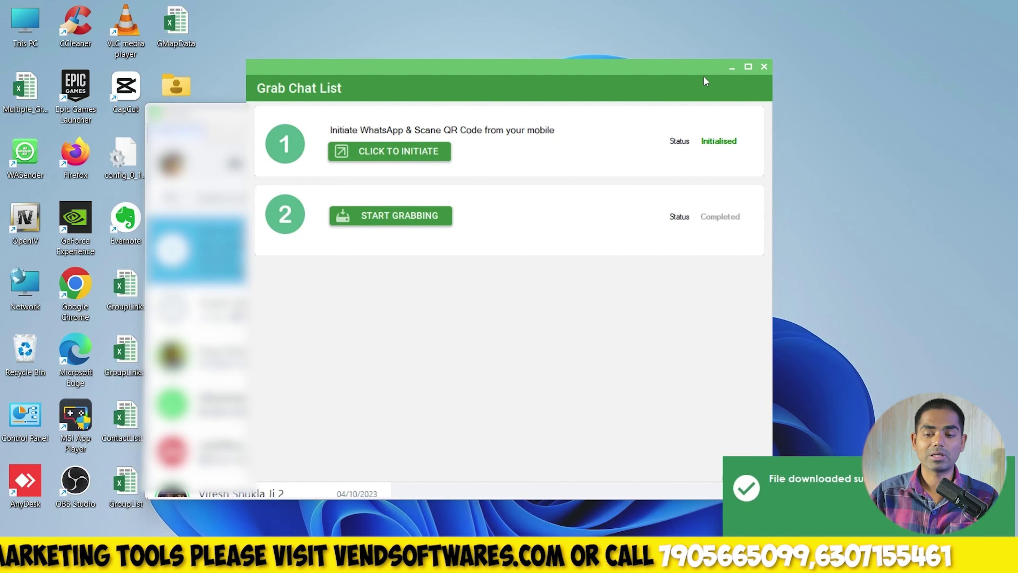
left_click(733, 69)
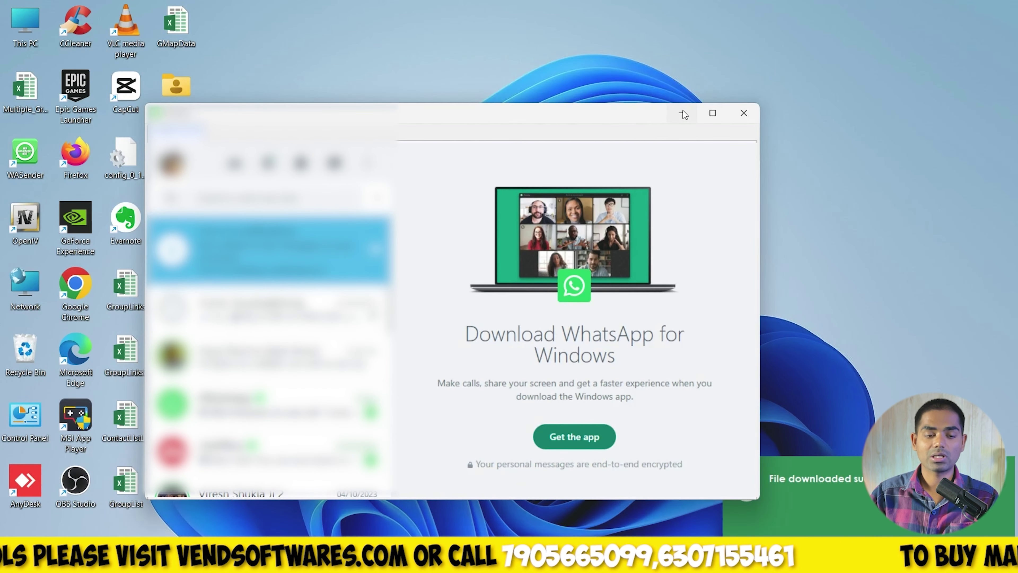
left_click(681, 110)
double_click(171, 215)
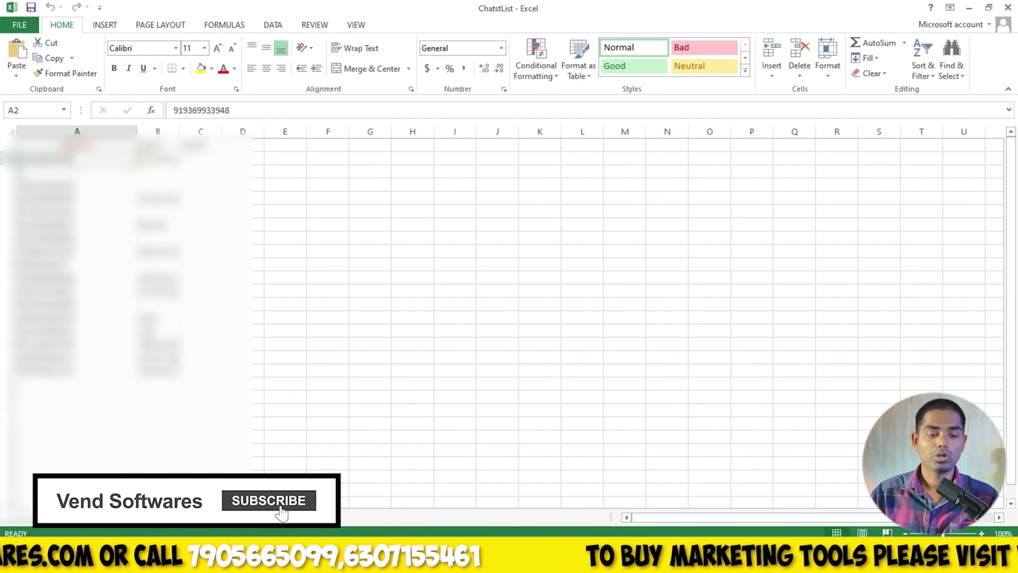
left_click_drag(60, 145, 161, 367)
left_click(490, 271)
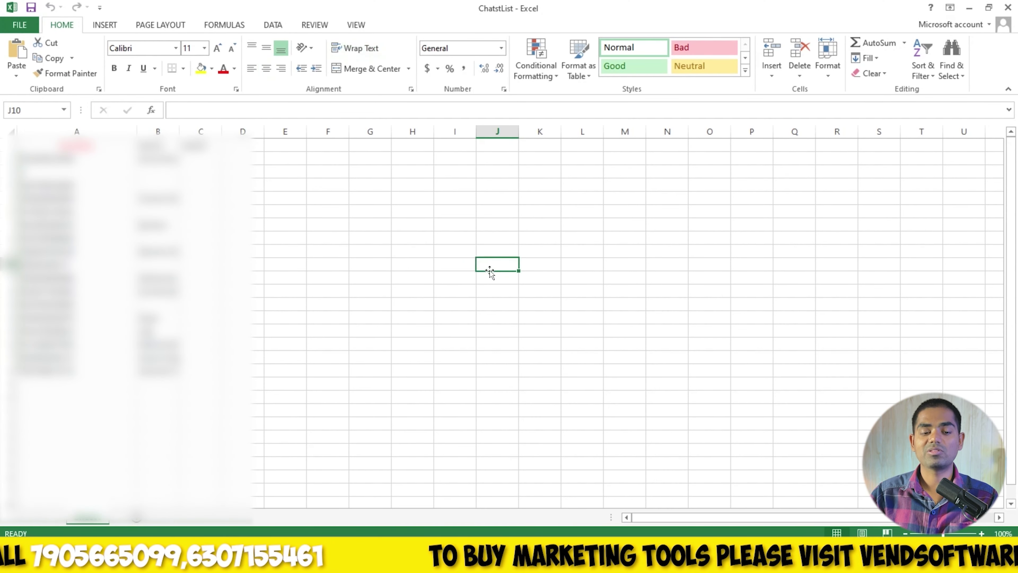
left_click(1008, 8)
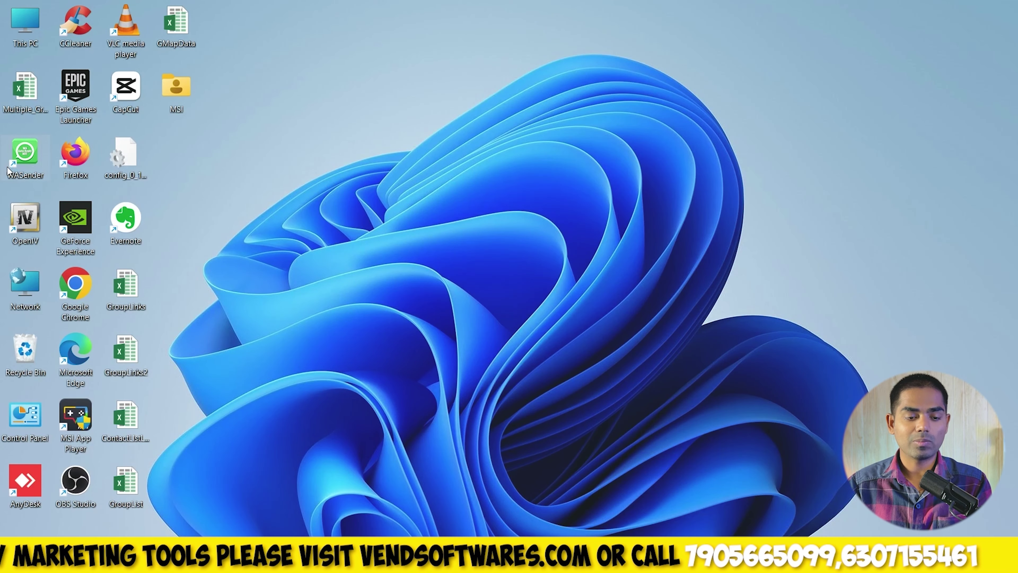
Relaunch WaSender and add a new WhatsApp account named 5 in Manage Accounts.
double_click(7, 171)
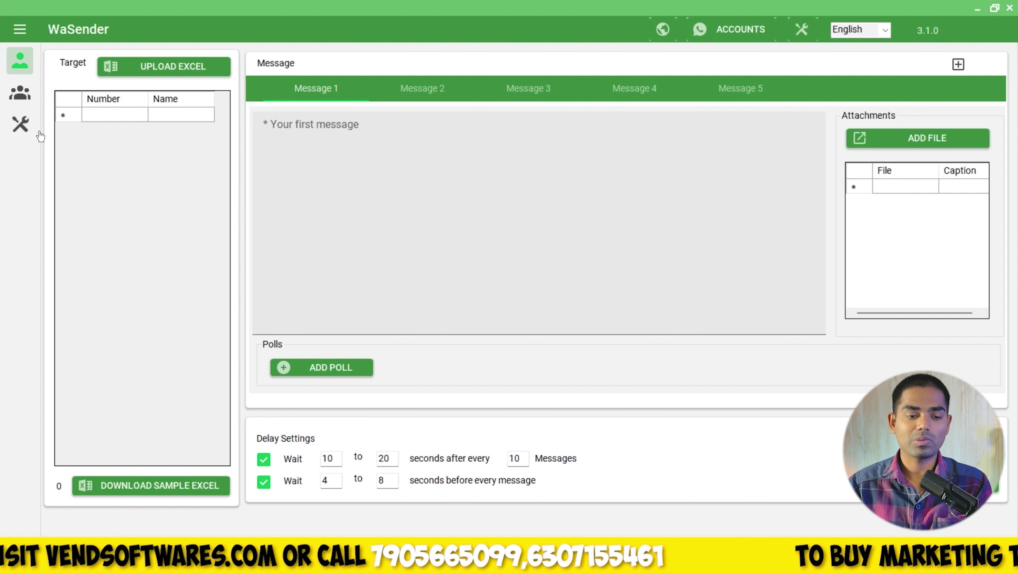
left_click(21, 125)
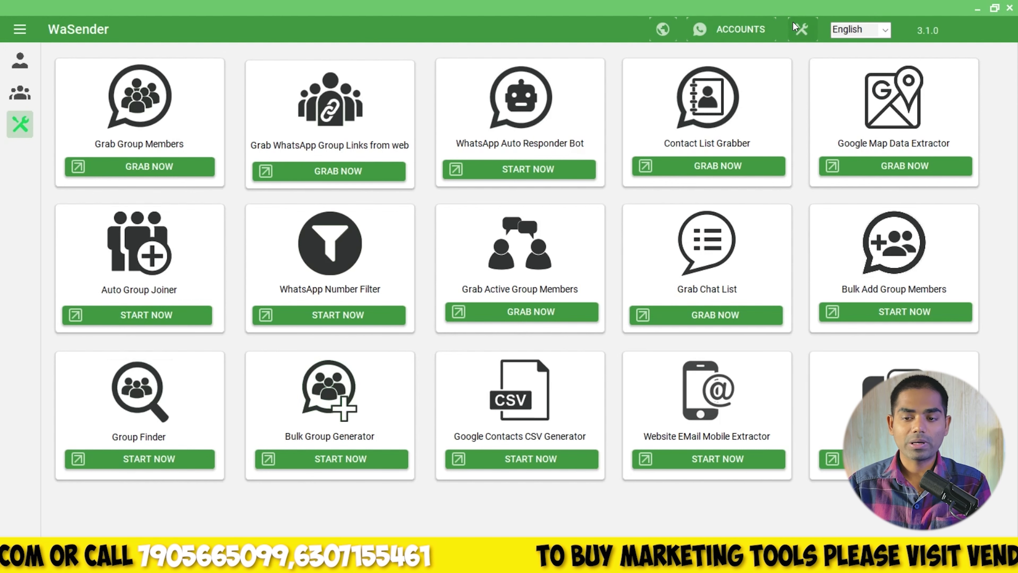
left_click(734, 29)
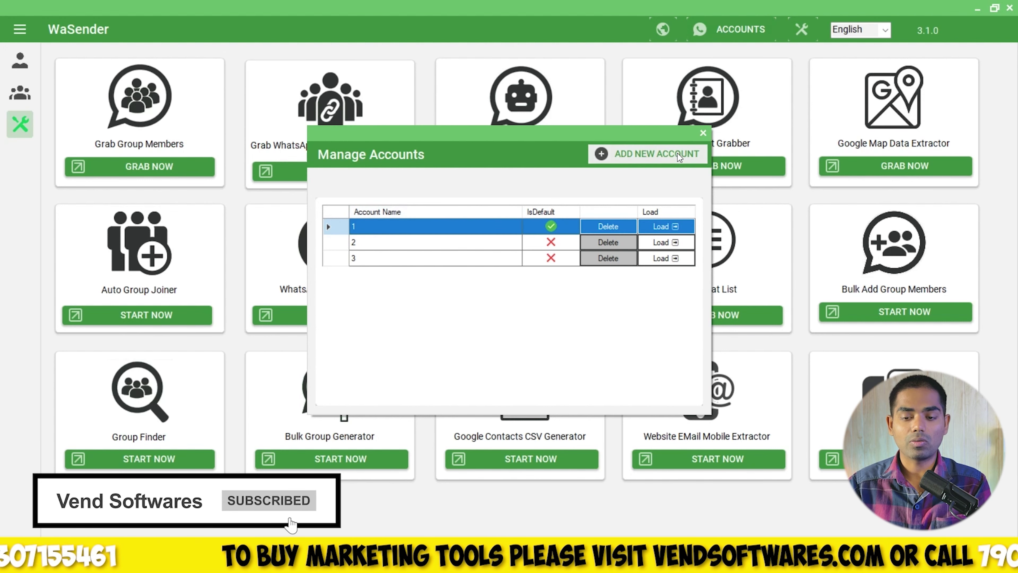
left_click(660, 153)
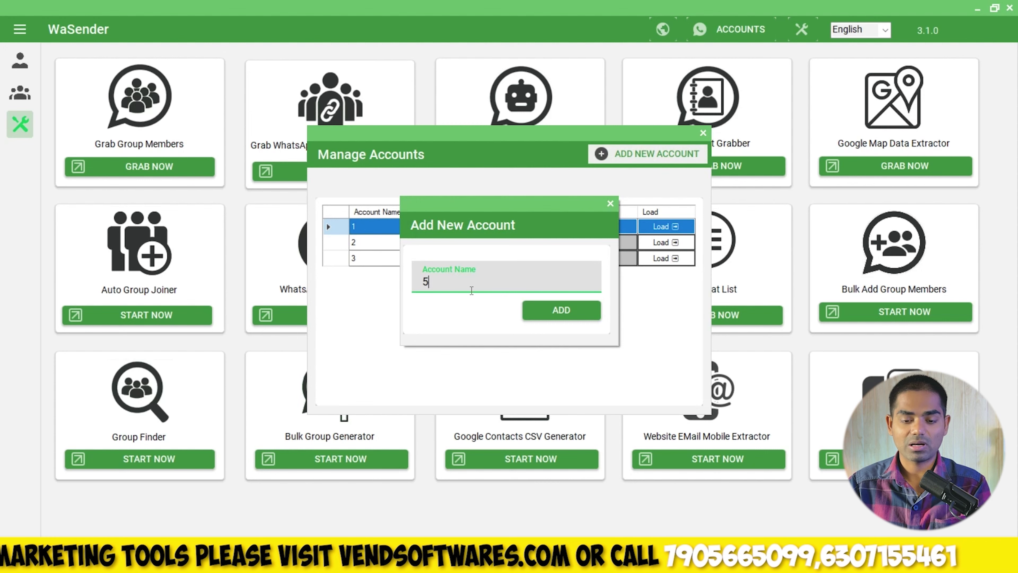
type("5")
left_click(568, 313)
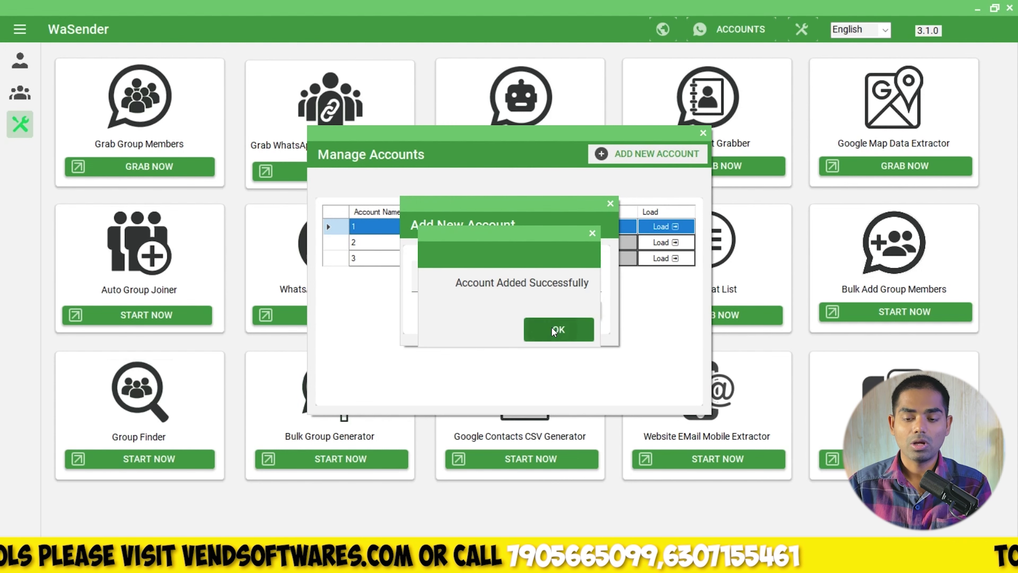
left_click(552, 328)
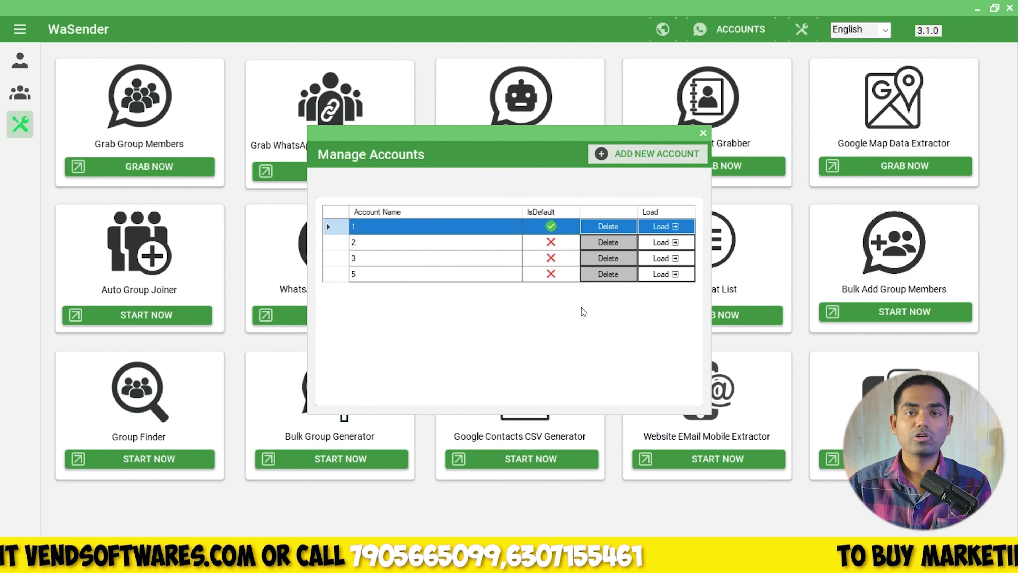
Load account 5's WhatsApp session, set it as primary account and close the manager.
left_click(664, 274)
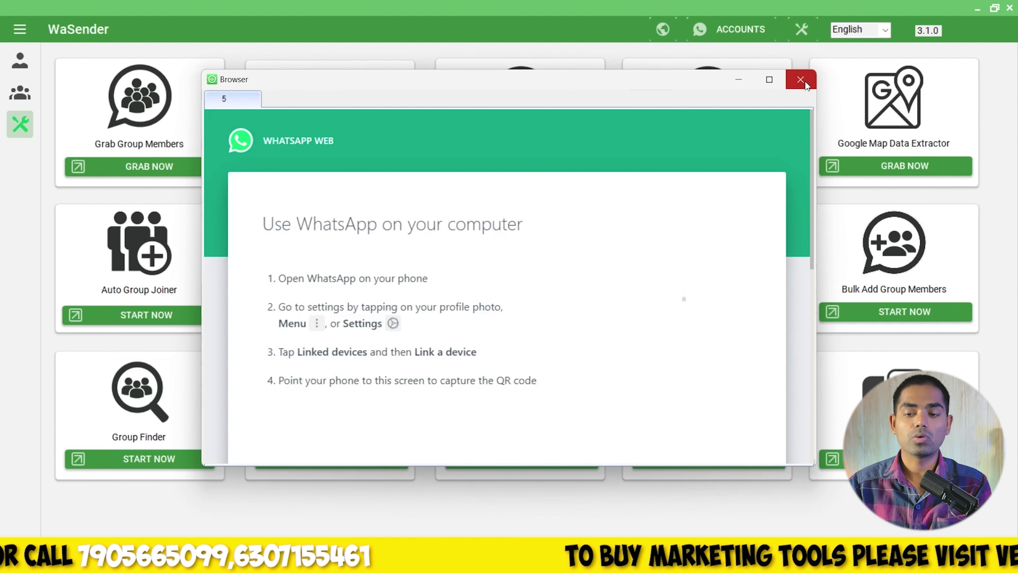
left_click(800, 80)
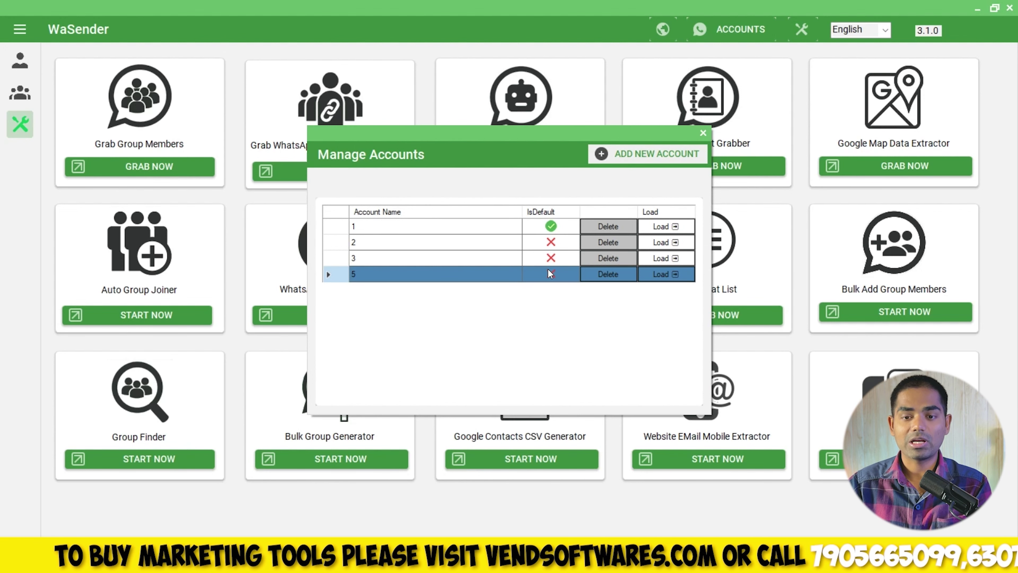
right_click(548, 269)
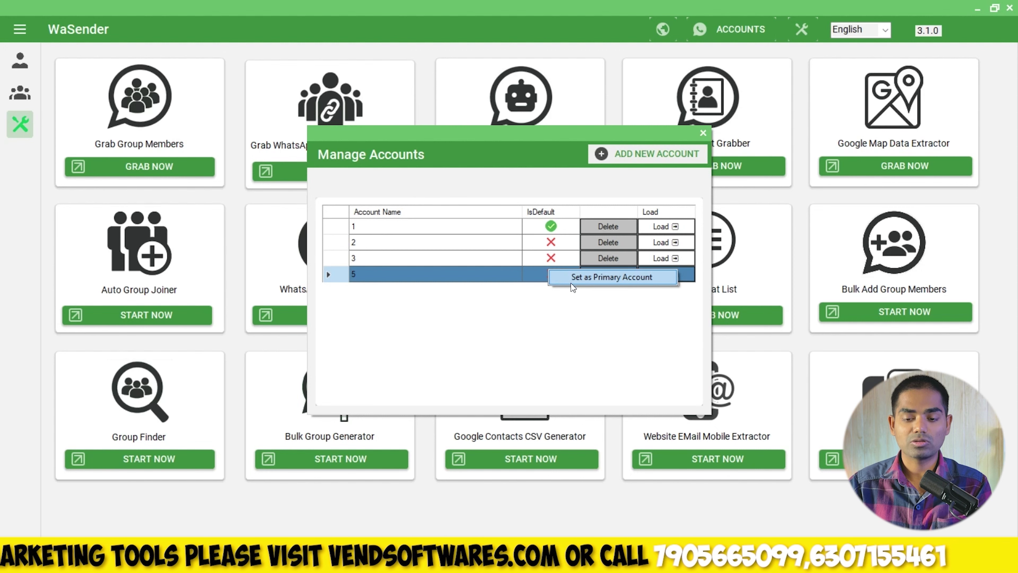
left_click(604, 334)
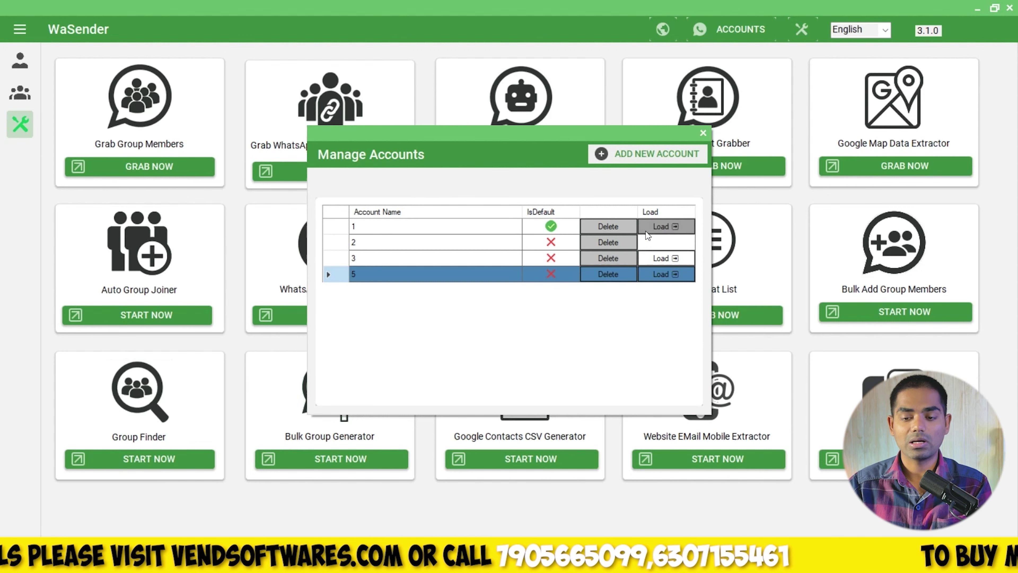
left_click(703, 132)
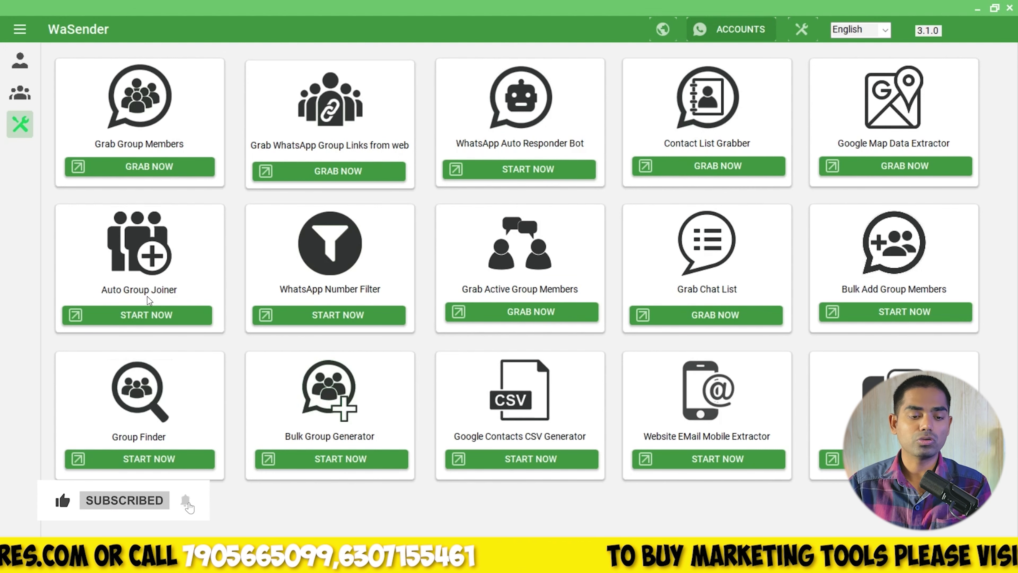
left_click(11, 60)
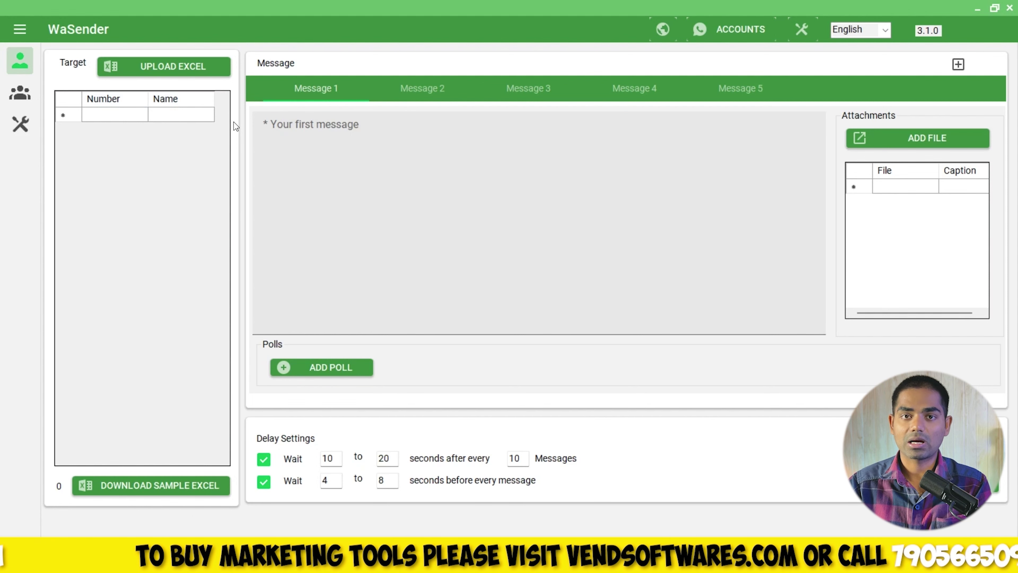
left_click(20, 93)
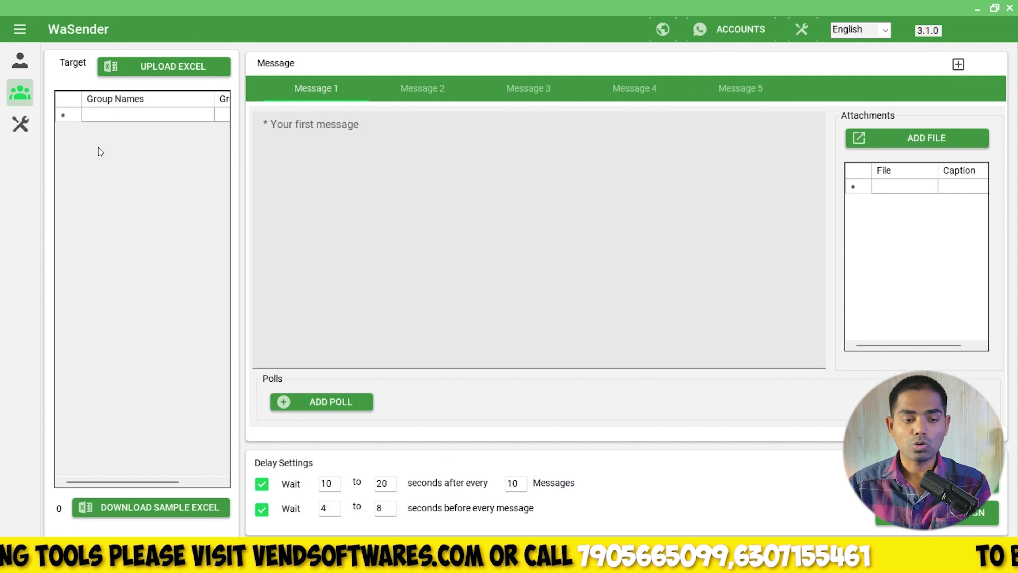
left_click(19, 125)
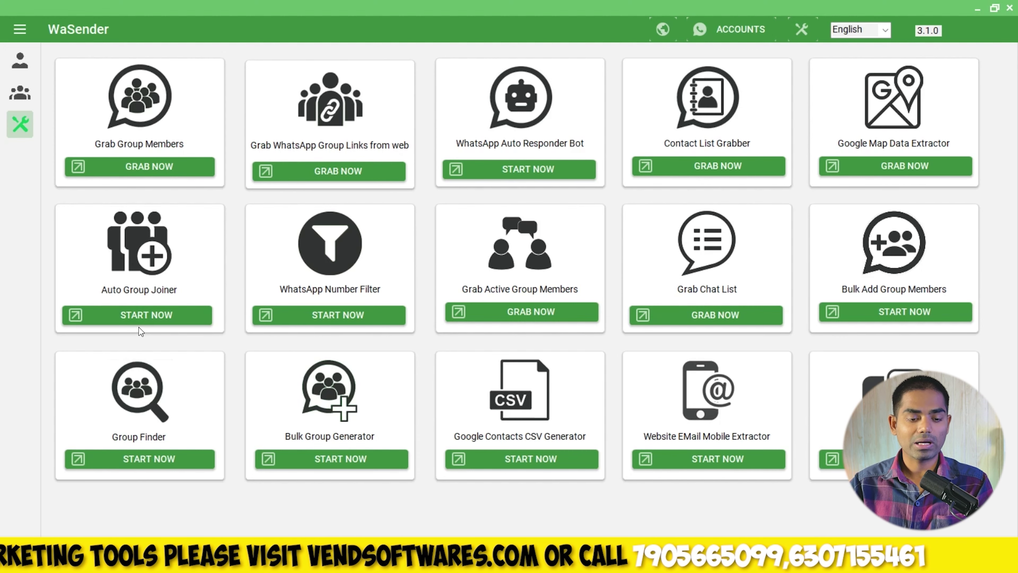
Load the GroupLinks spreadsheet into Auto Group Joiner and start its WhatsApp session for QR scanning.
left_click(144, 320)
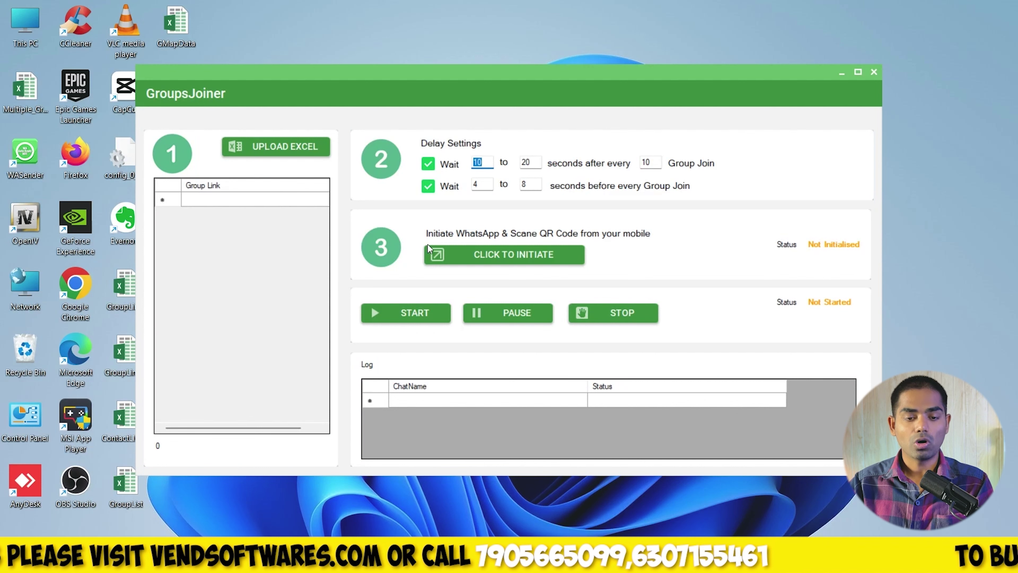
left_click(283, 152)
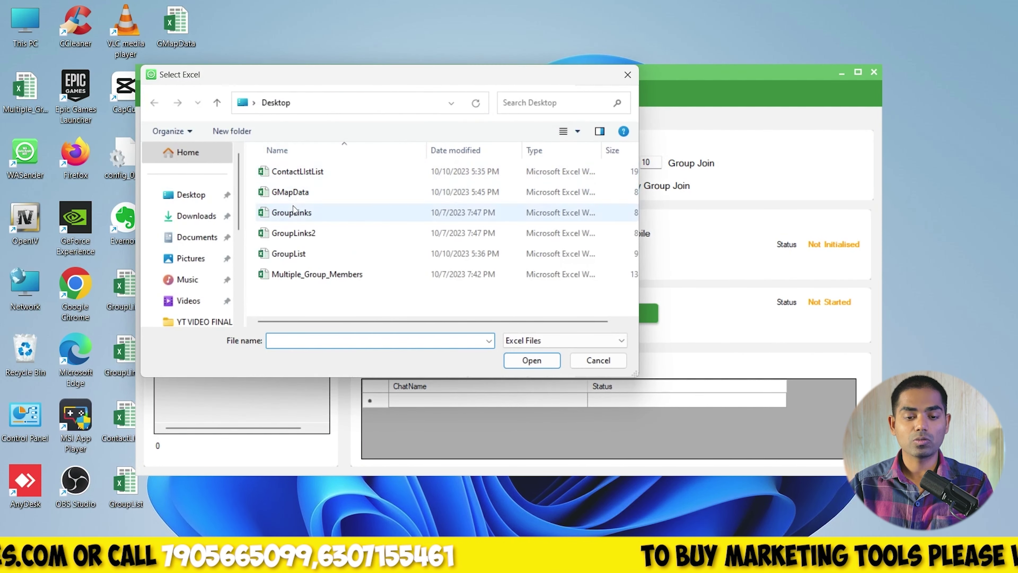
left_click(299, 220)
left_click(541, 362)
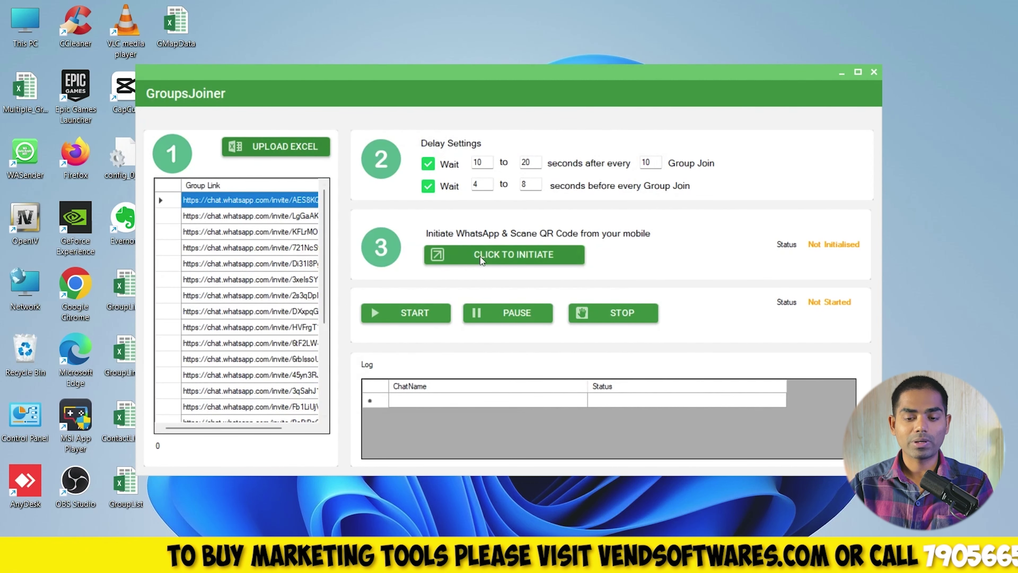
left_click(534, 254)
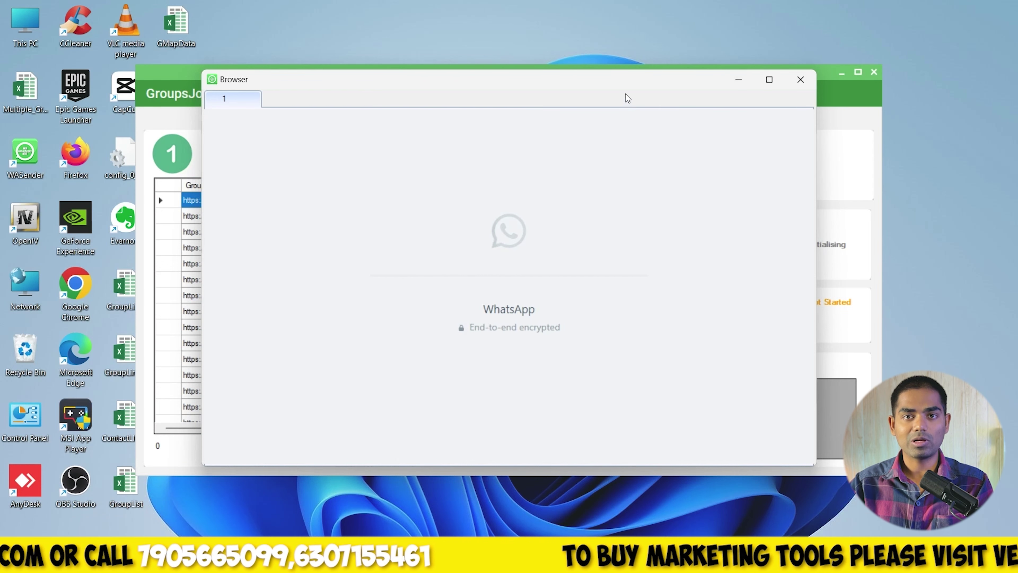
left_click(739, 79)
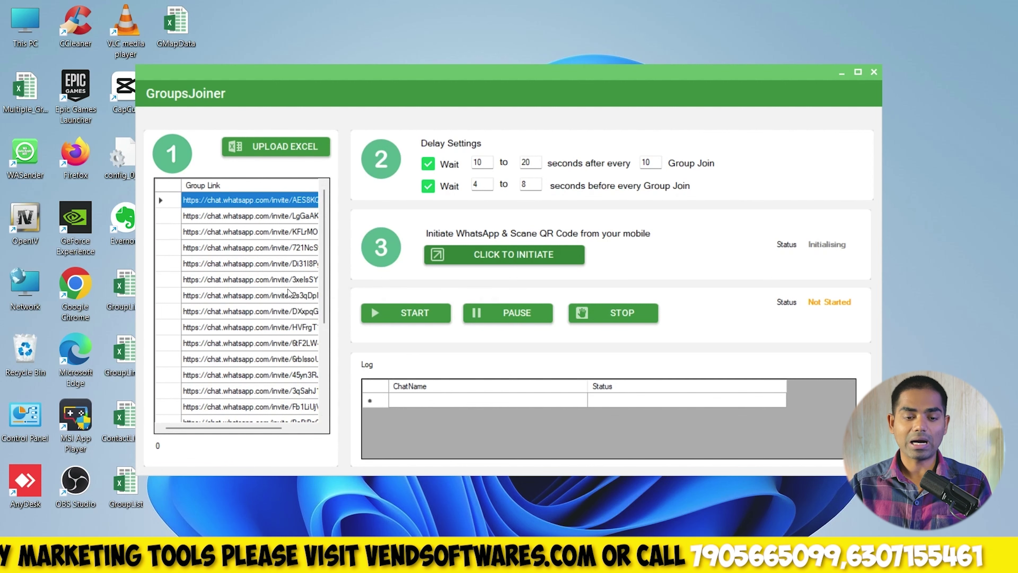
scroll(256, 309, "down", 1)
scroll(258, 303, "up", 1)
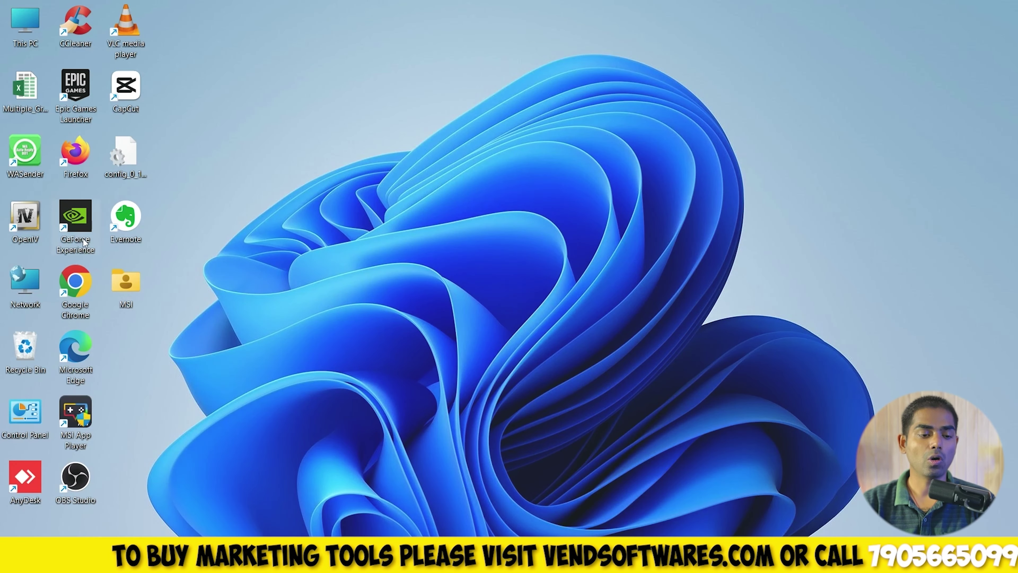
Launch WaSender from its desktop icon and show the tools page with Group Finder.
double_click(26, 156)
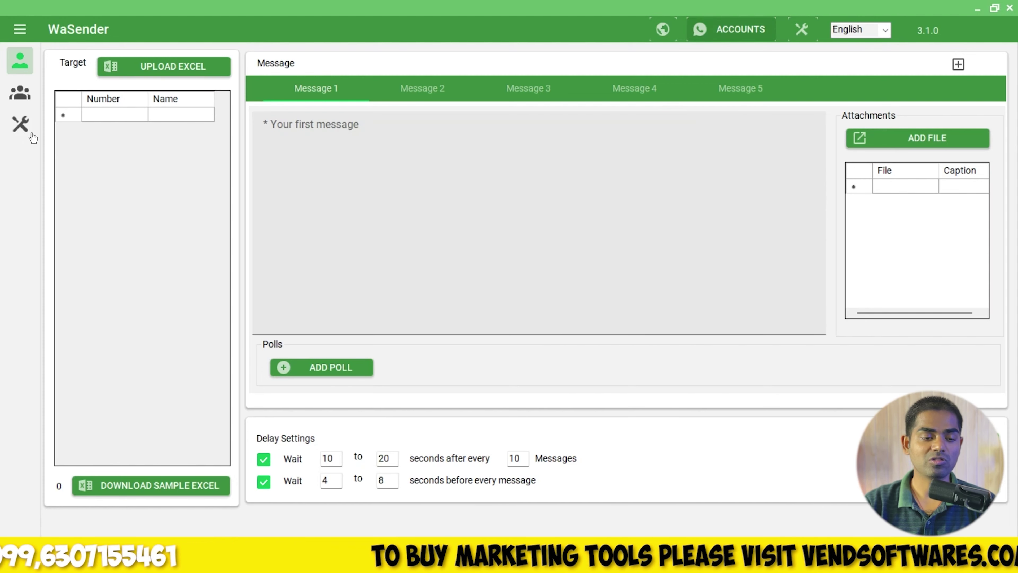
left_click(23, 127)
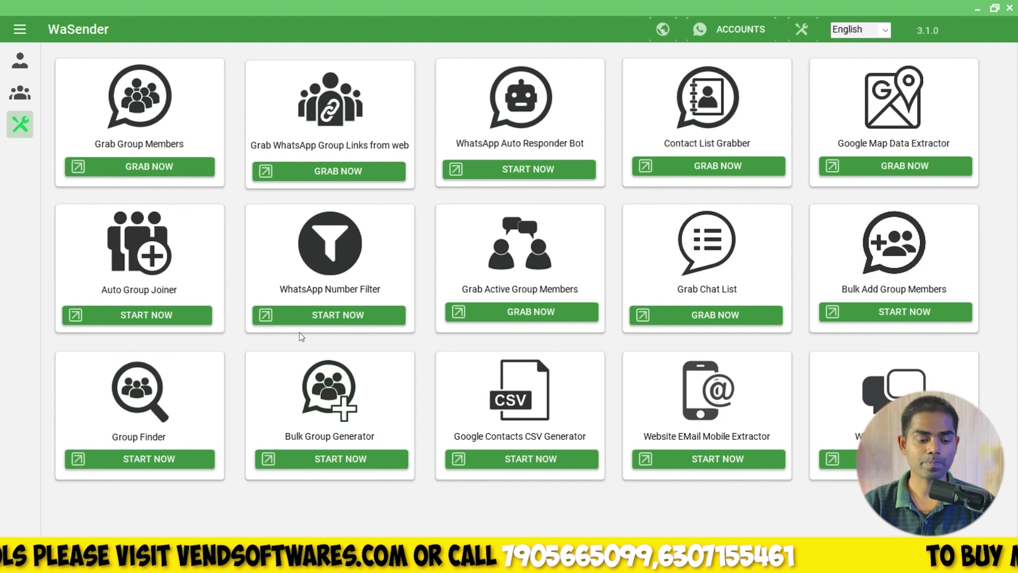
Search Group Finder for 'digital marketing company' and import the seven found groups into Group Joiner.
left_click(170, 460)
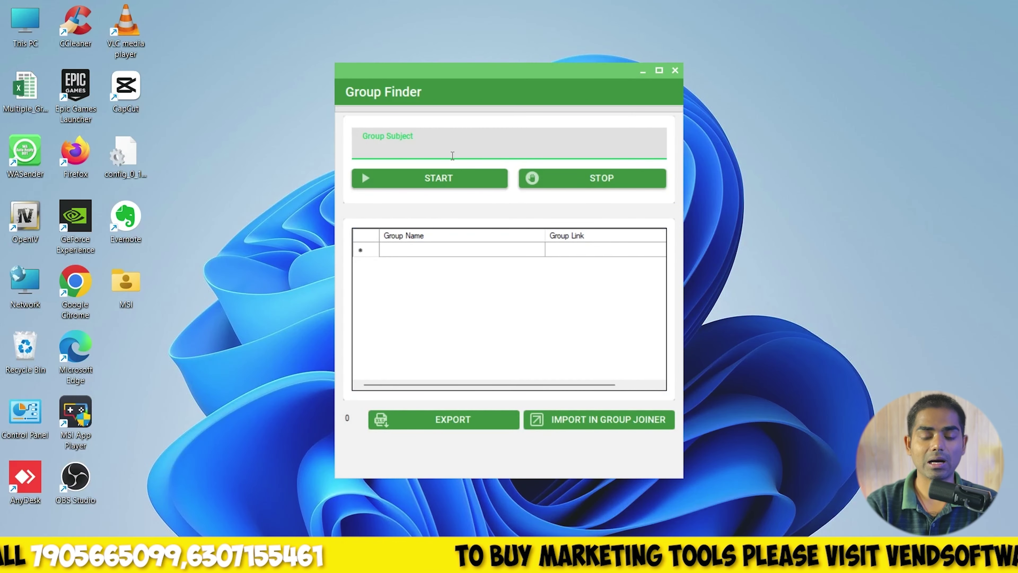
type("d")
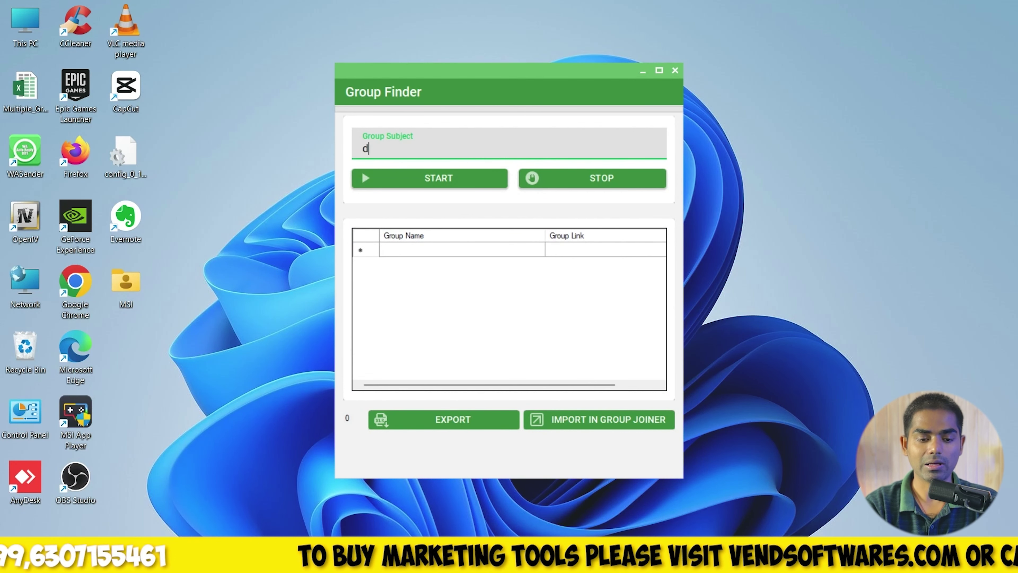
type("igital marketing company")
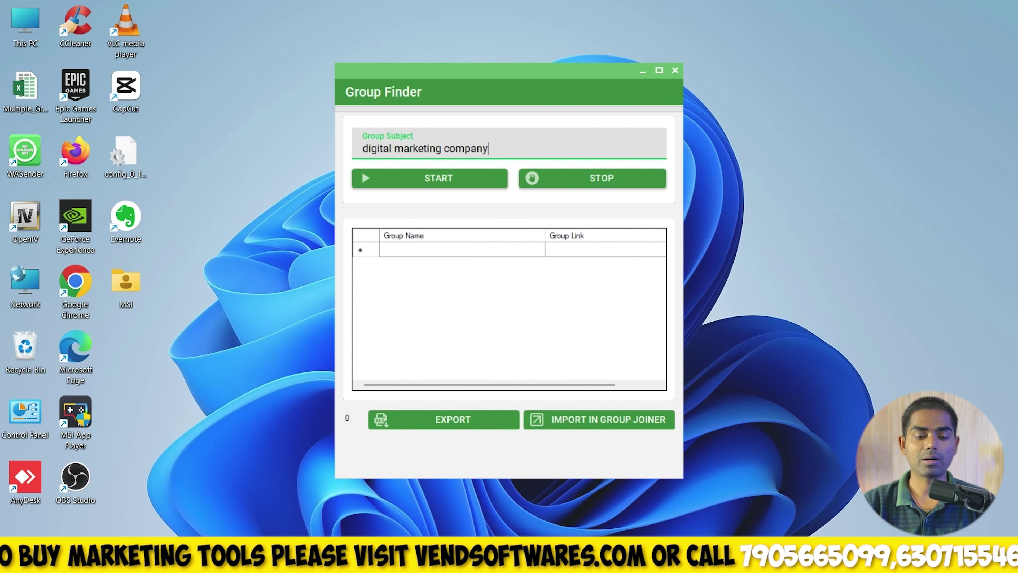
left_click(456, 180)
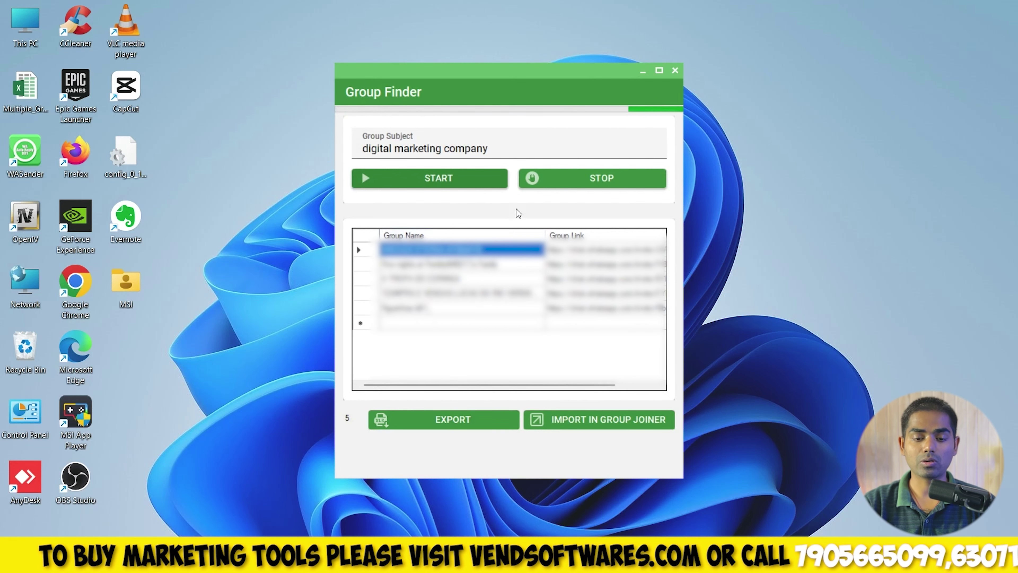
left_click(583, 180)
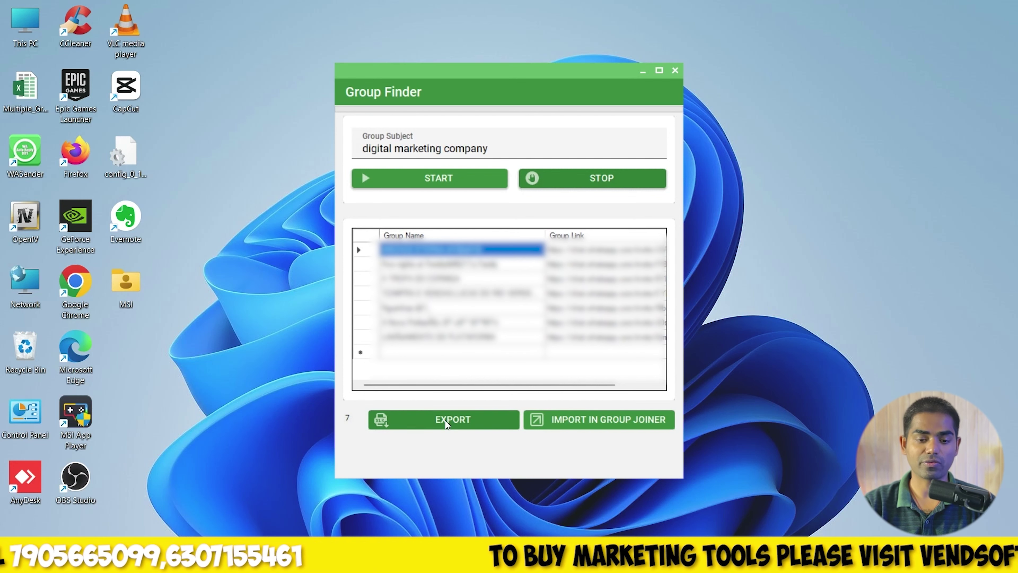
left_click(583, 422)
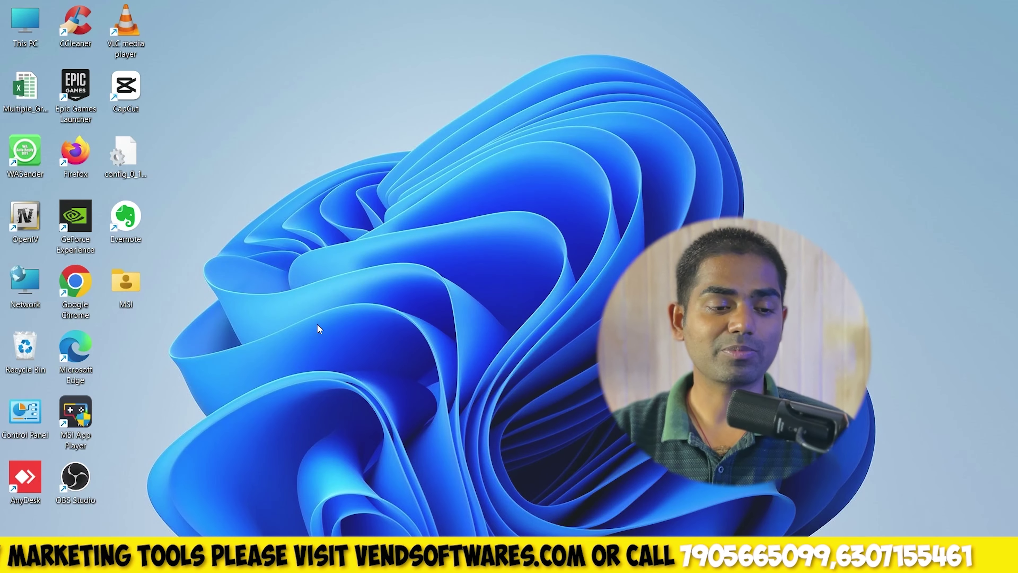
Relaunch WaSender from the desktop and start the Bulk Group Generator tool.
double_click(29, 148)
left_click(23, 125)
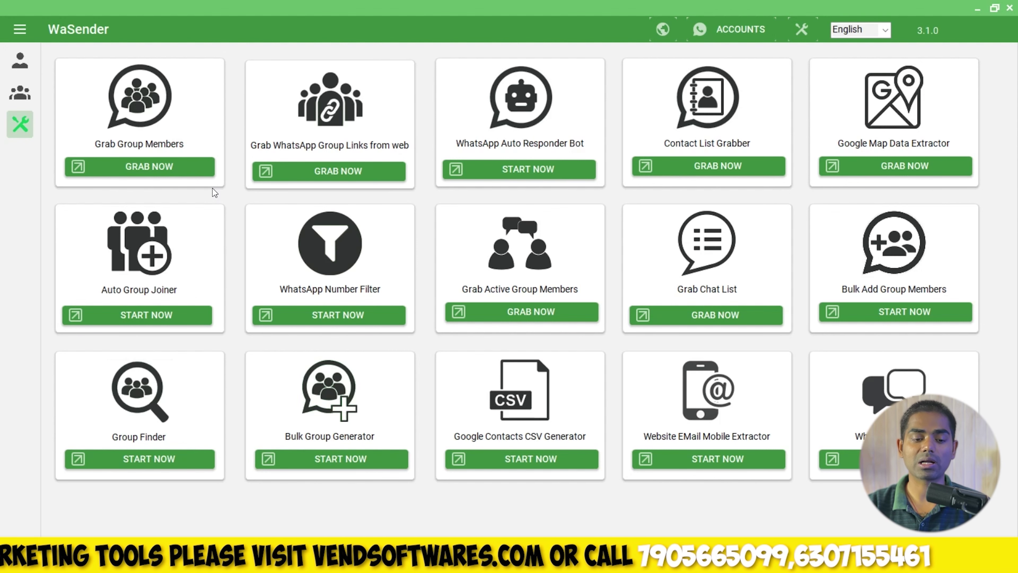
left_click(341, 461)
Set group name prefix VS, suffix WP and default number 10, then validate.
left_click(279, 178)
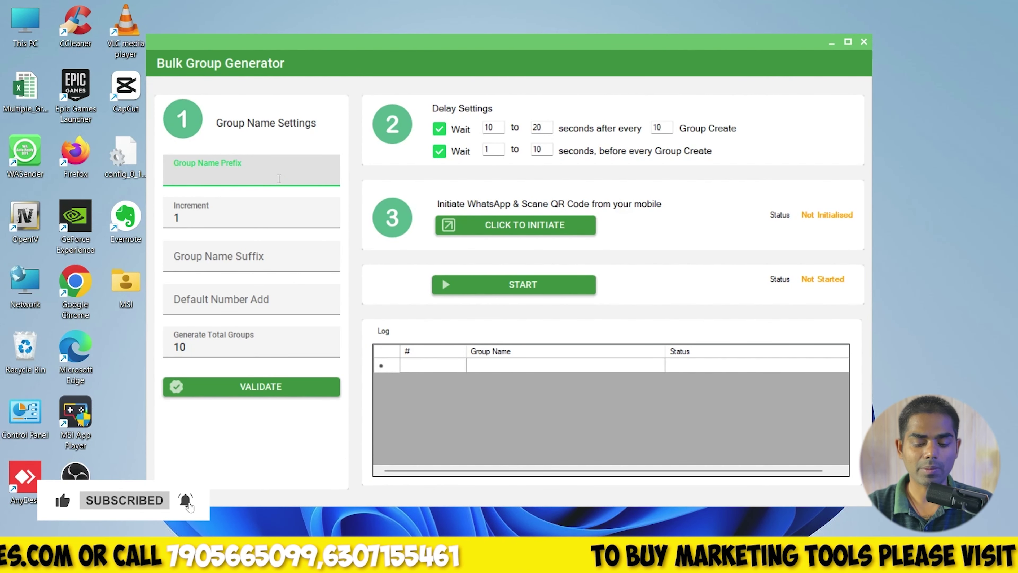
type("VS")
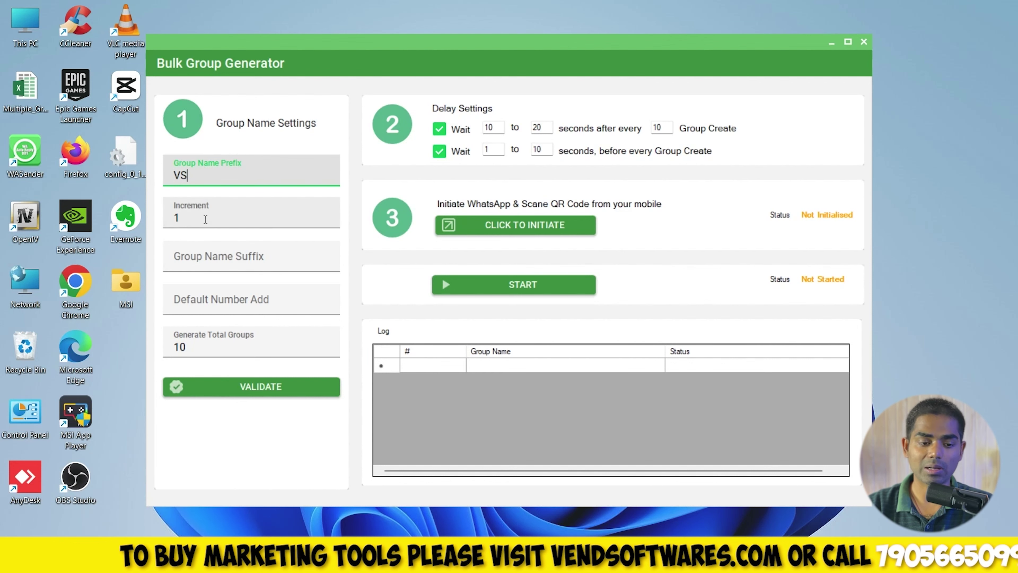
left_click(217, 263)
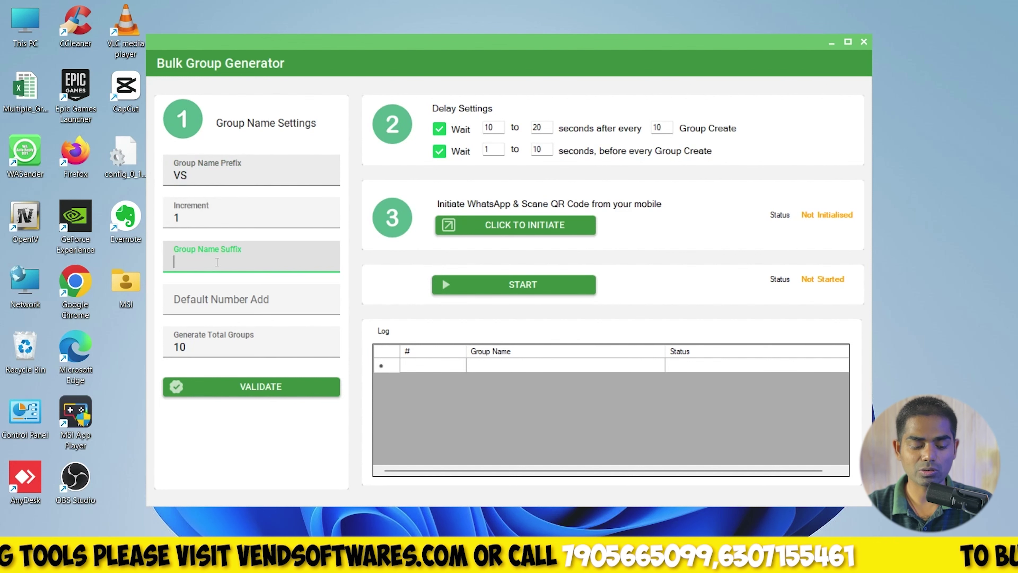
type("WP")
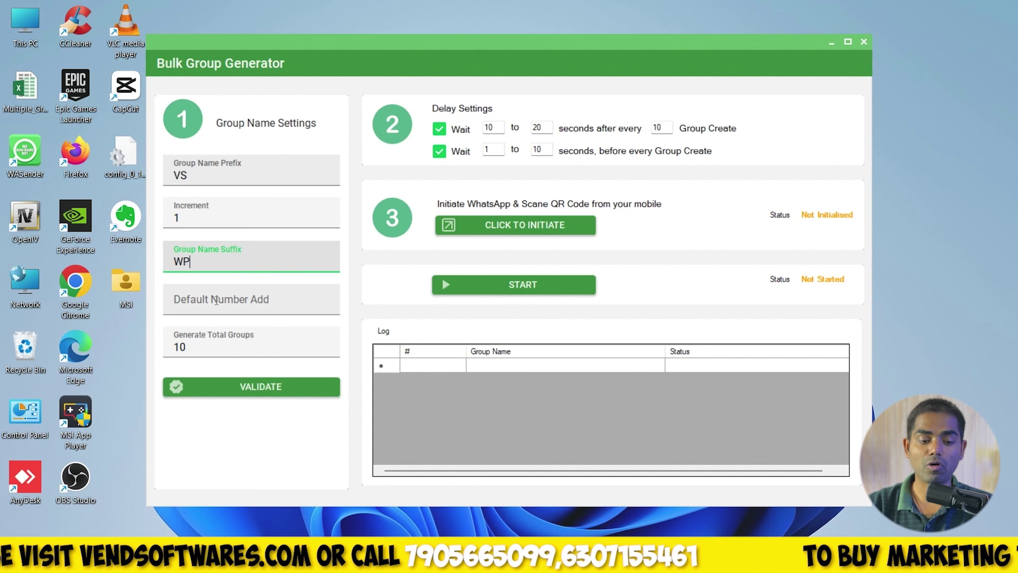
left_click(216, 308)
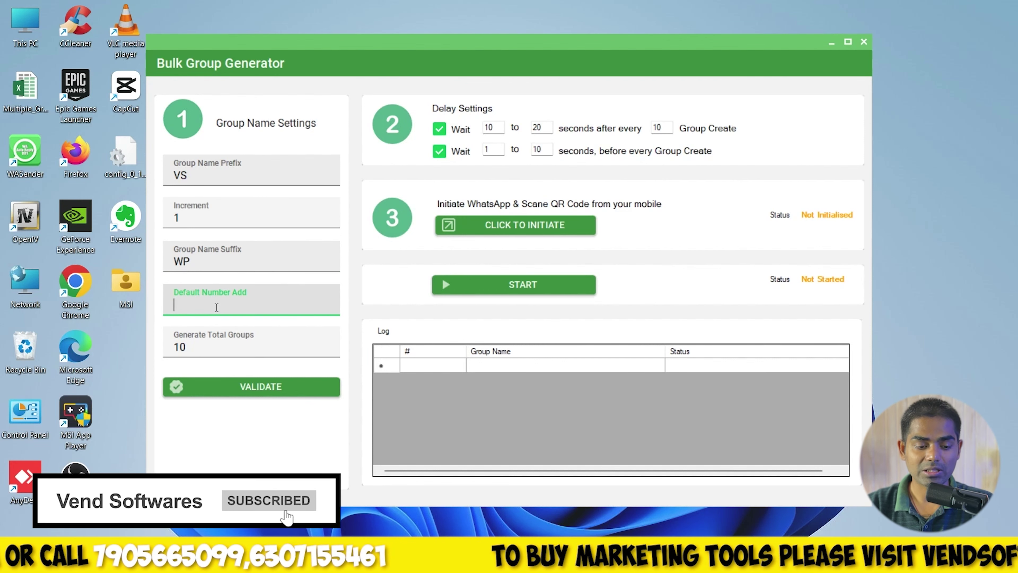
type("1")
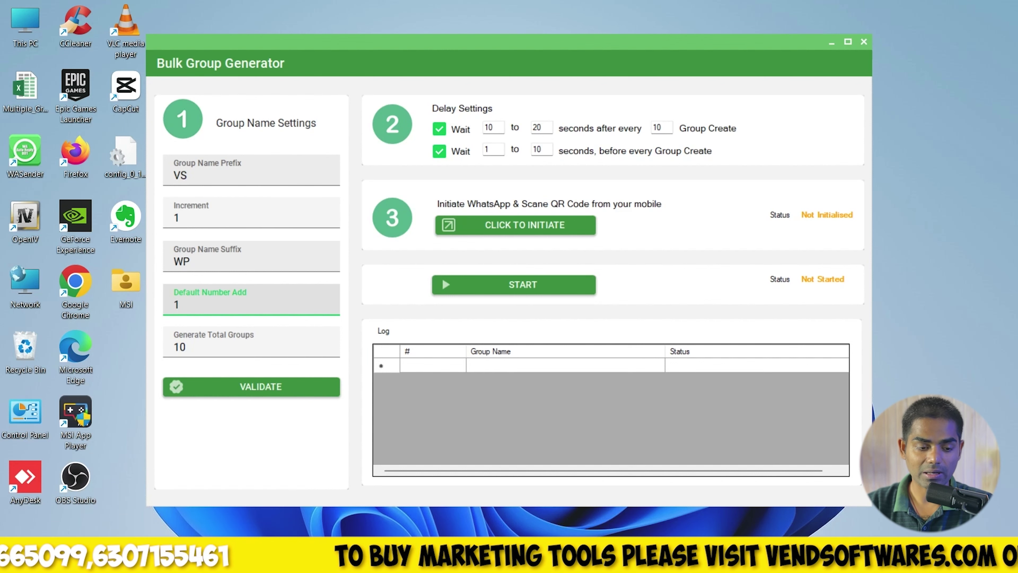
type("0")
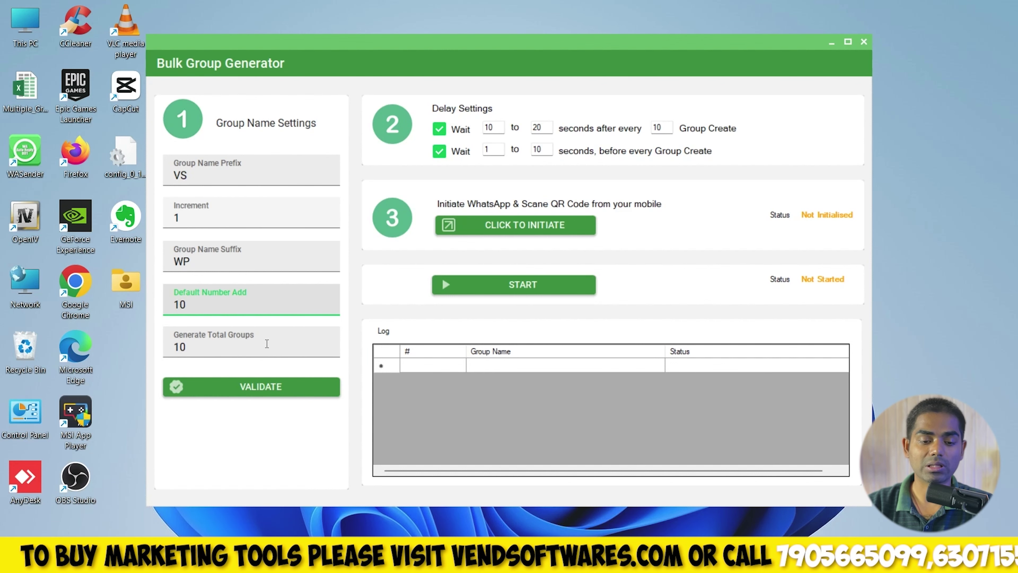
left_click(304, 387)
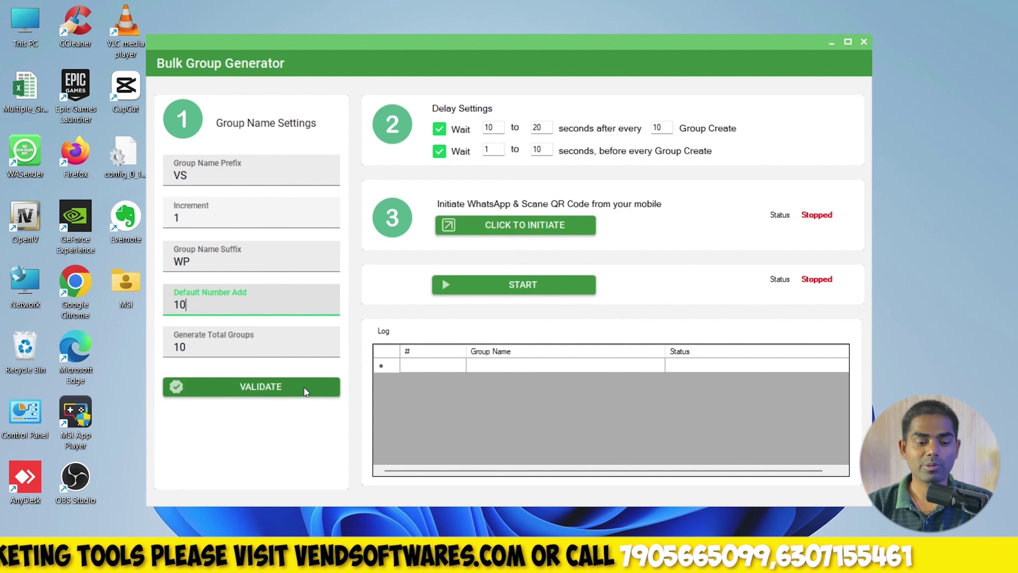
left_click(304, 387)
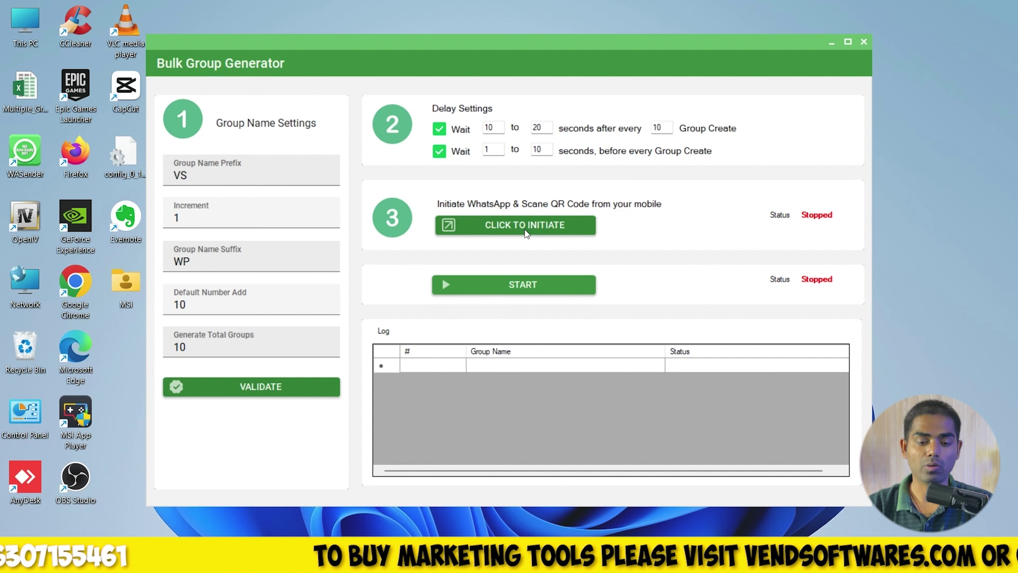
Start the WhatsApp login for group generation, then close the login window.
left_click(533, 220)
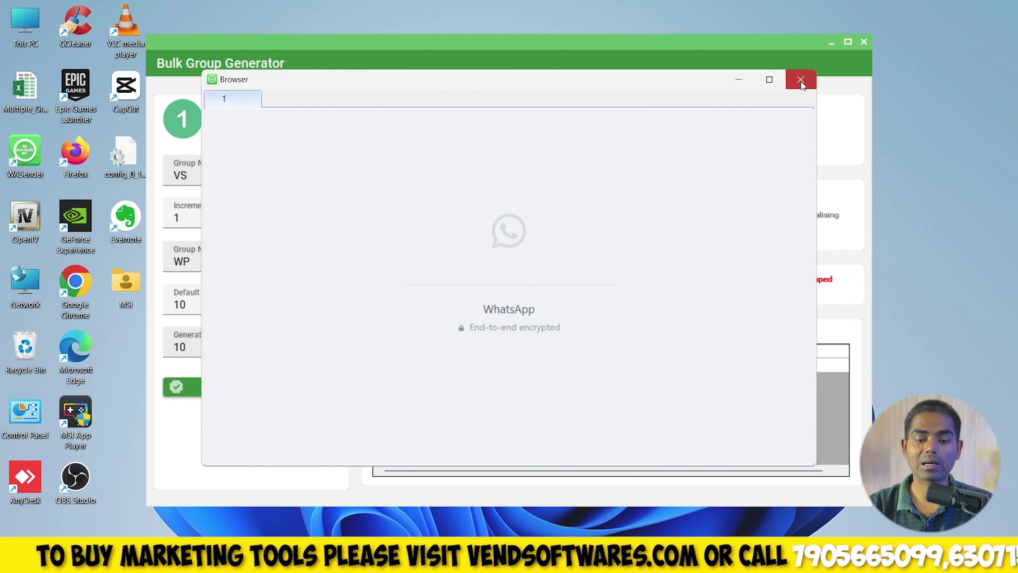
left_click(800, 80)
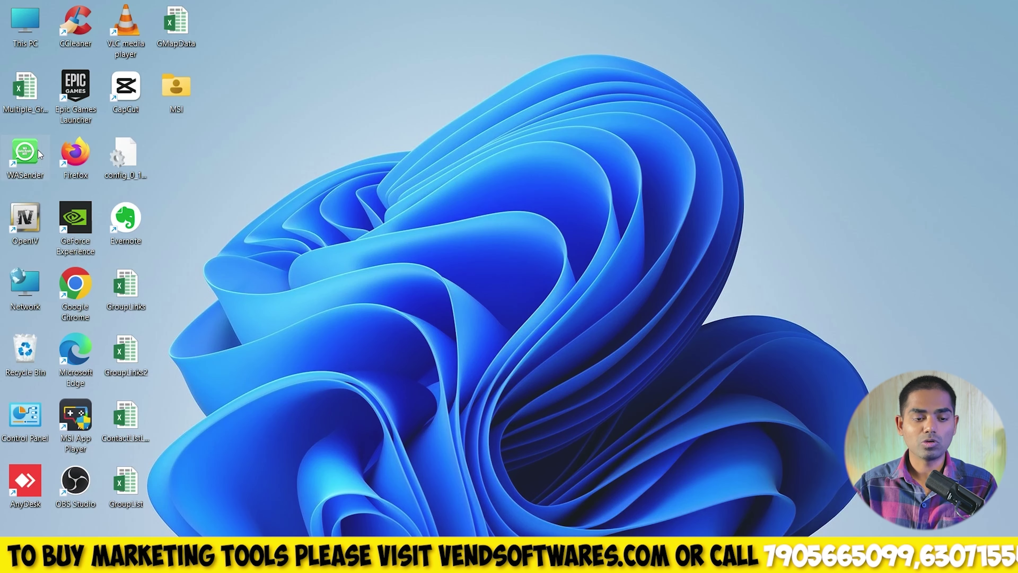
Launch WaSender and open the WhatsApp Number Filter from the tools collection.
double_click(38, 149)
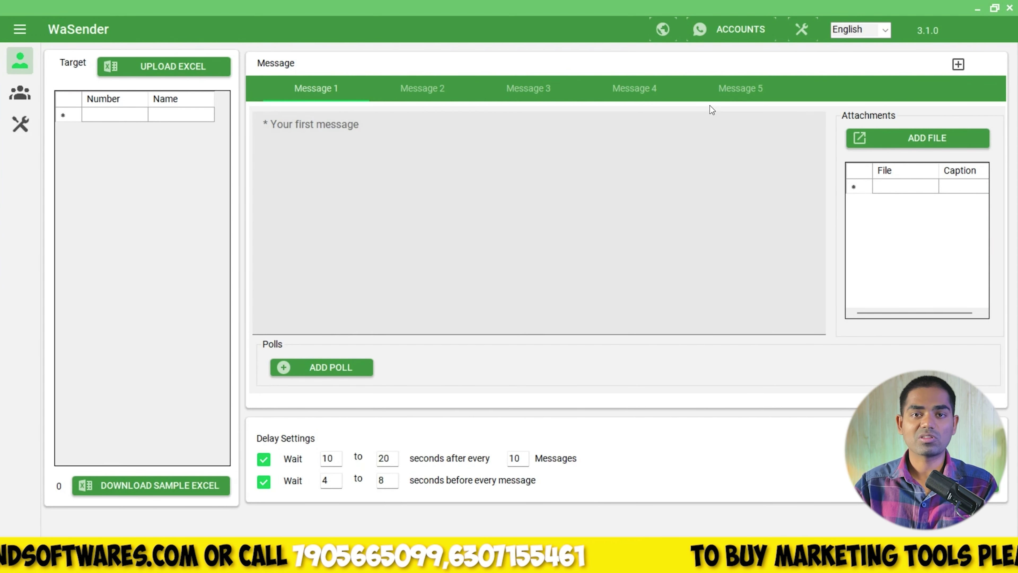
left_click(29, 134)
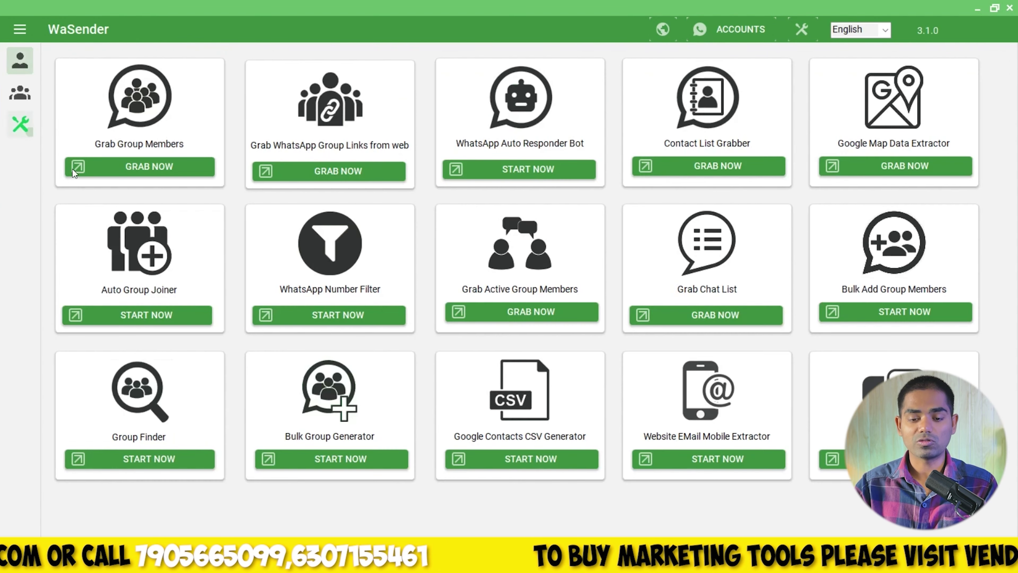
left_click(20, 93)
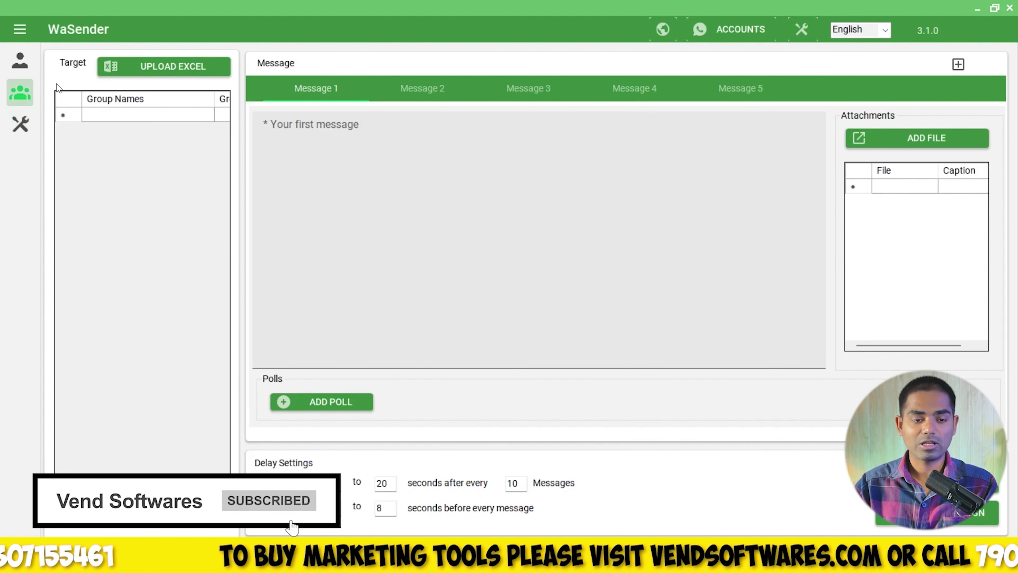
left_click(19, 125)
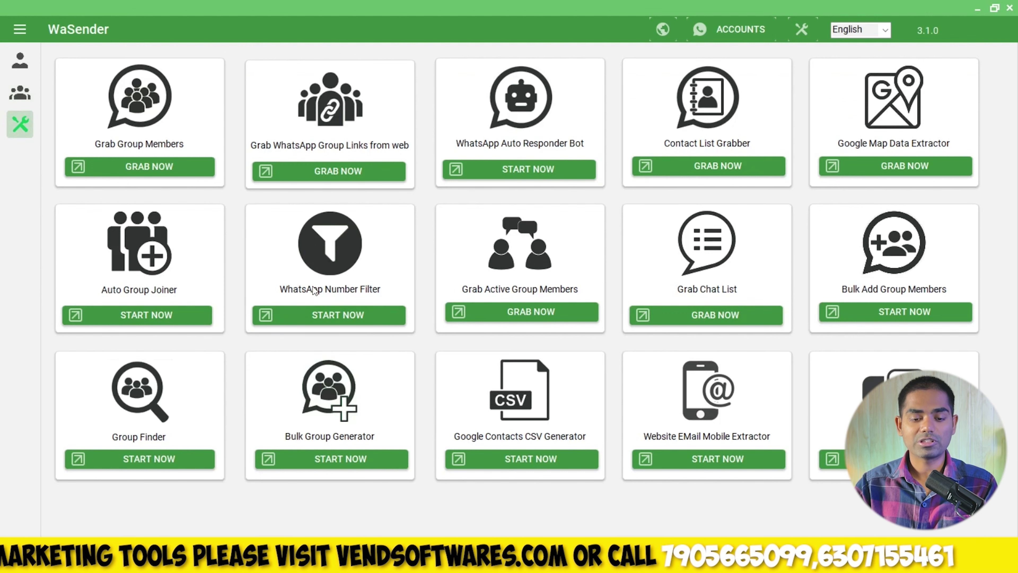
left_click(357, 319)
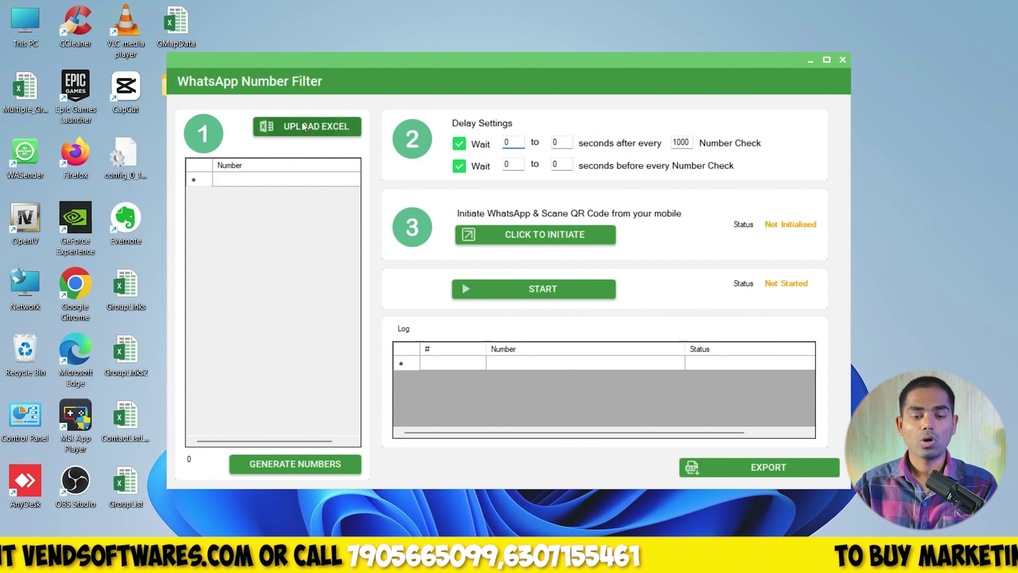
Upload the ContactListList Excel file of numbers and select the first wait field.
left_click(303, 123)
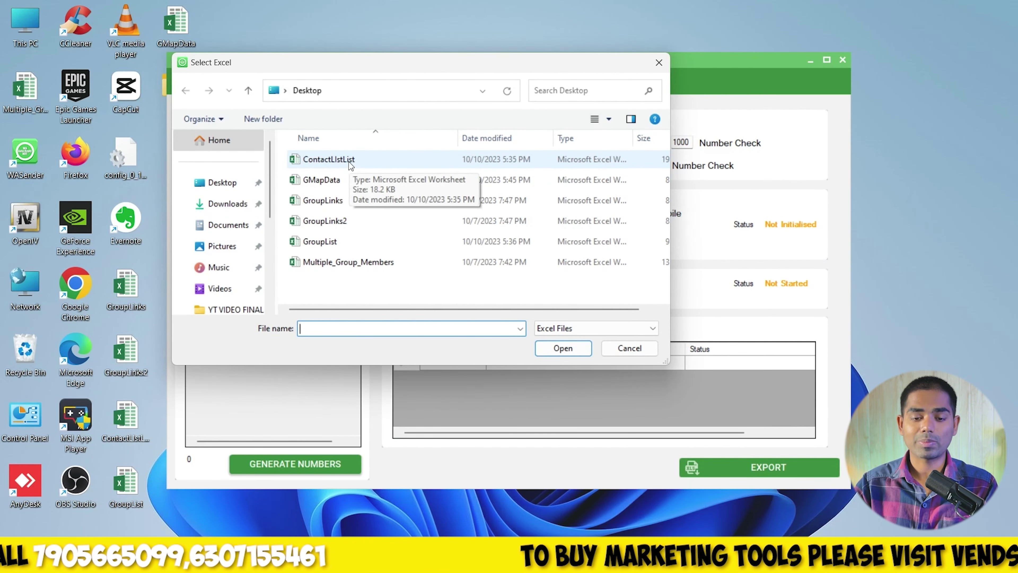
left_click(349, 162)
left_click(570, 354)
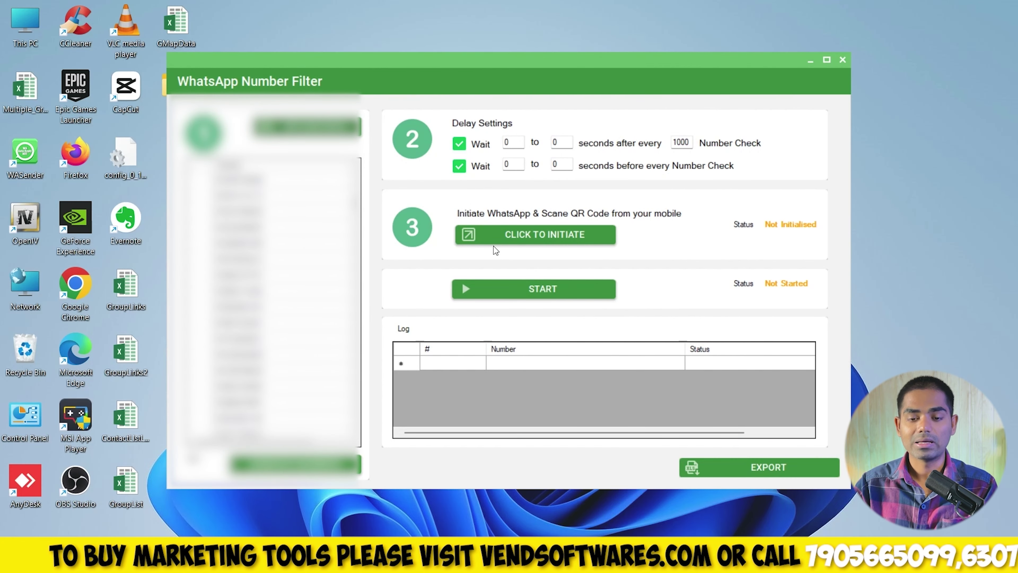
double_click(509, 142)
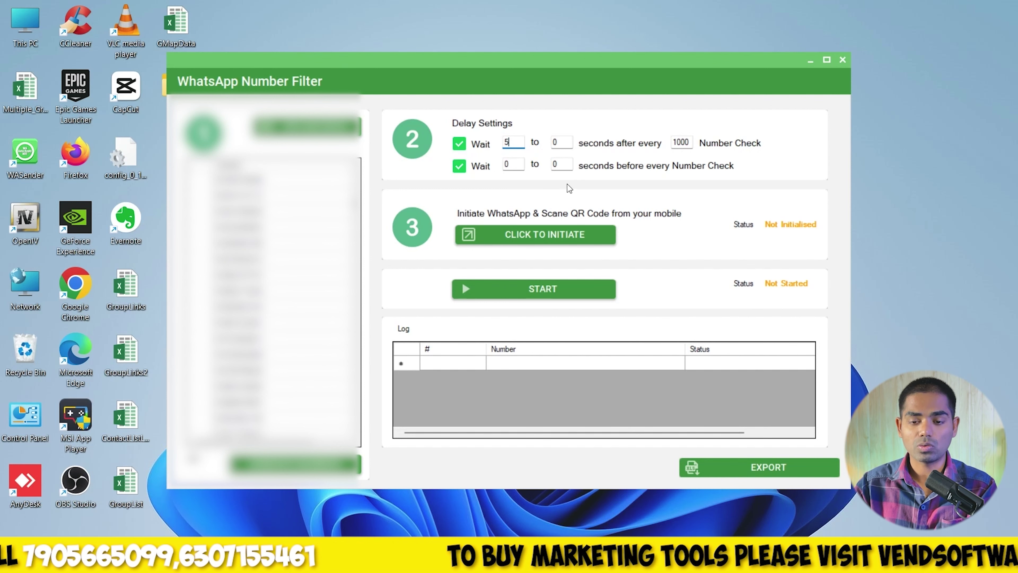
Set the first delay row to wait 5–6 seconds after every 100 checks.
type("5")
key("Tab")
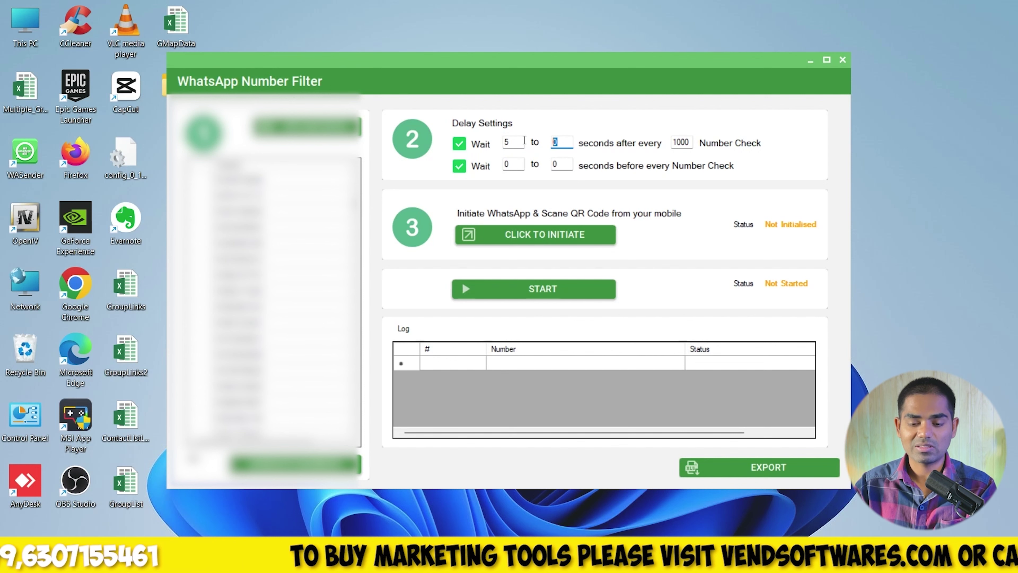
type("6")
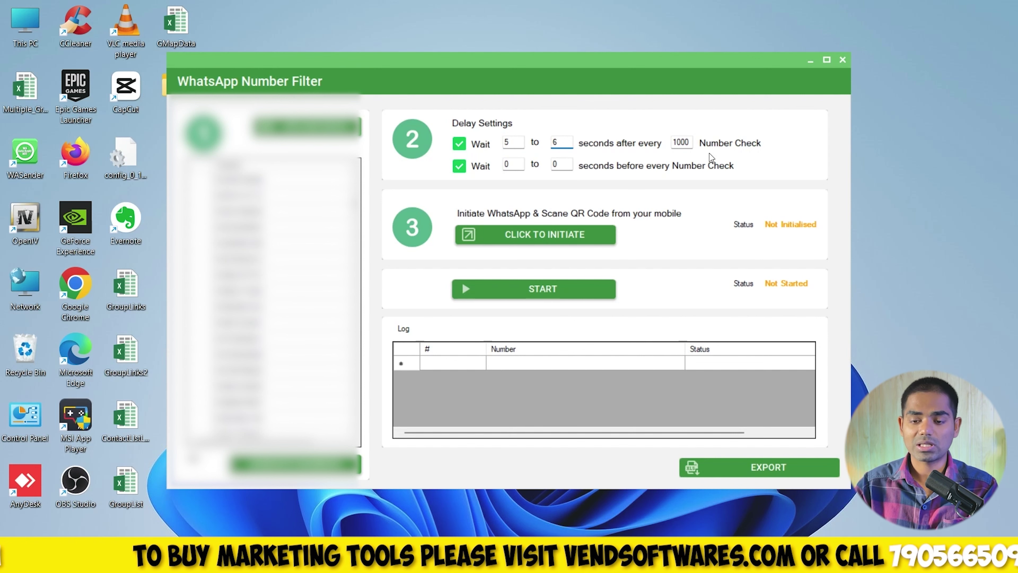
double_click(682, 142)
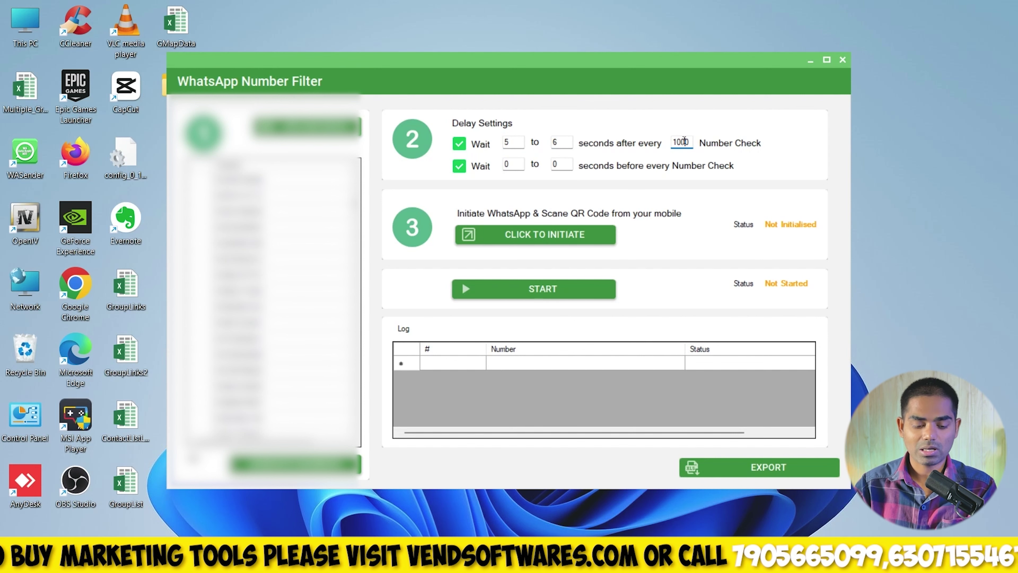
left_click(687, 142)
type("100")
key("BackSpace")
key("BackSpace")
key("BackSpace")
key("BackSpace")
key("BackSpace")
key("BackSpace")
key("BackSpace")
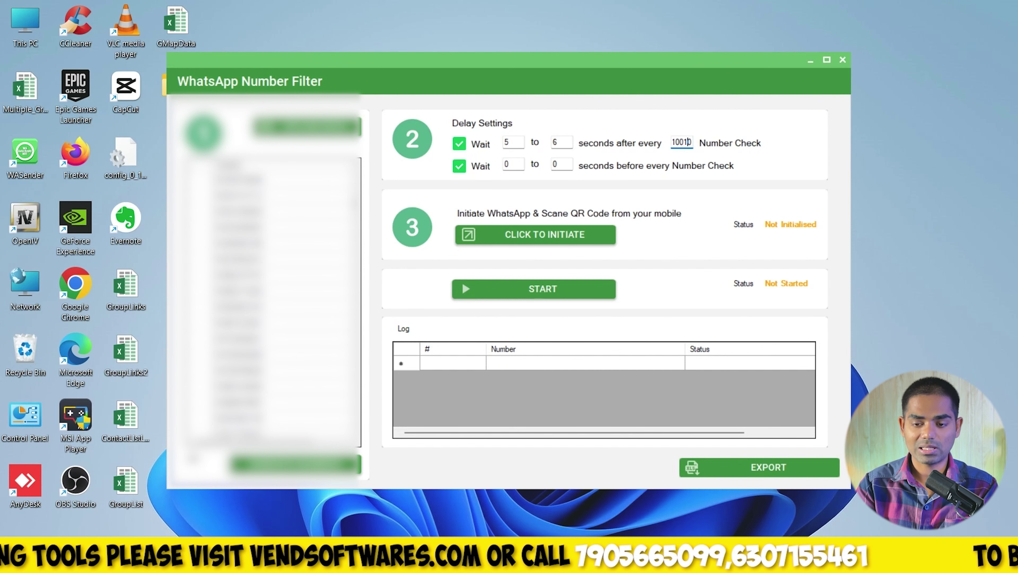
type("100")
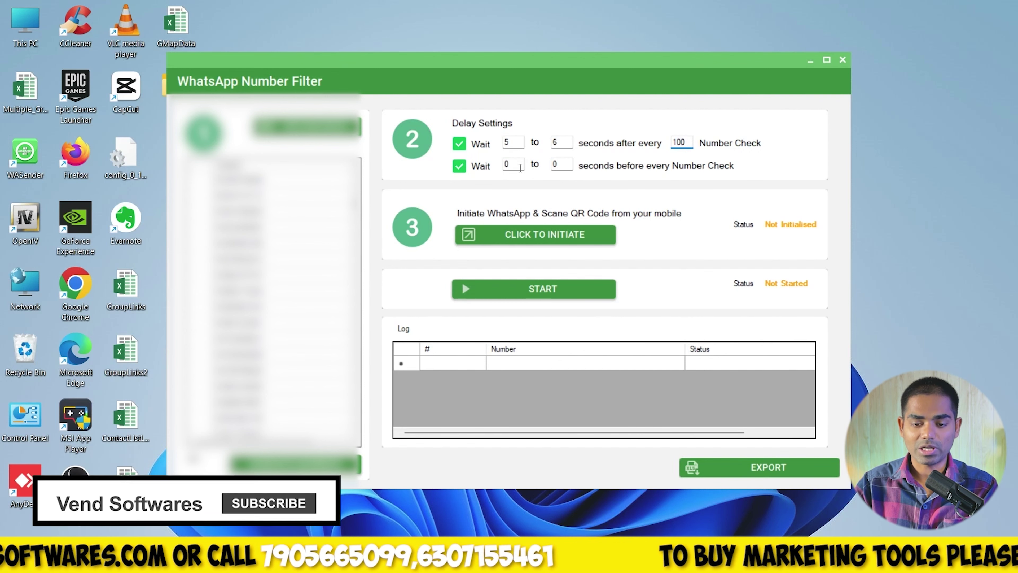
Set the pre-check wait to 50–100 seconds and start WhatsApp initialisation.
left_click_drag(521, 164, 497, 163)
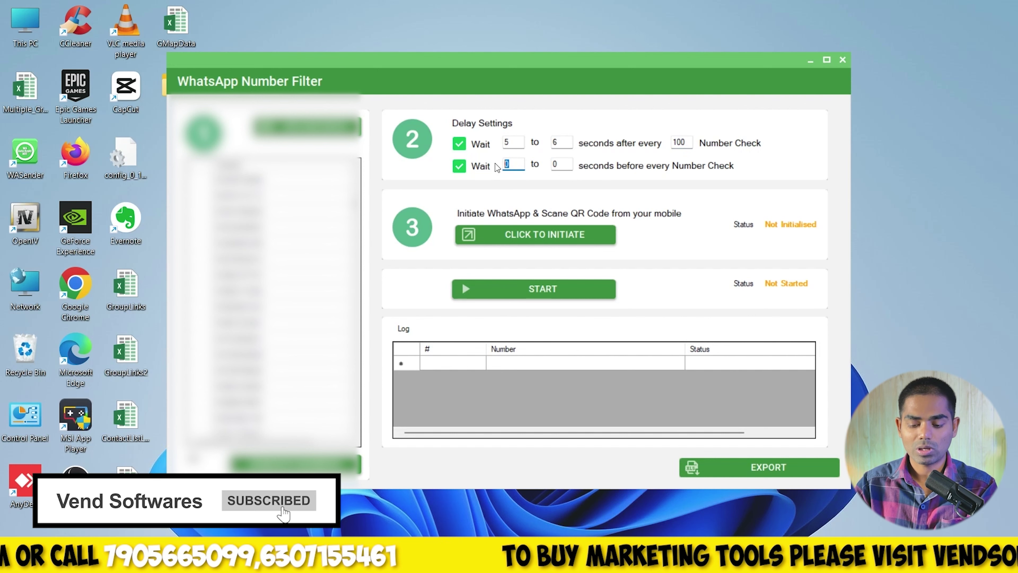
type("50")
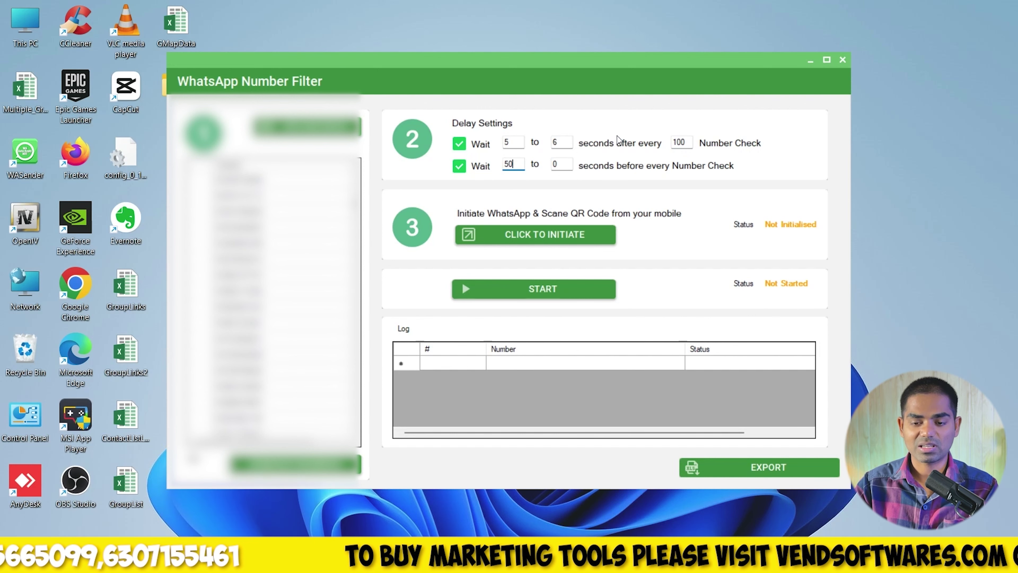
double_click(559, 165)
type("1000")
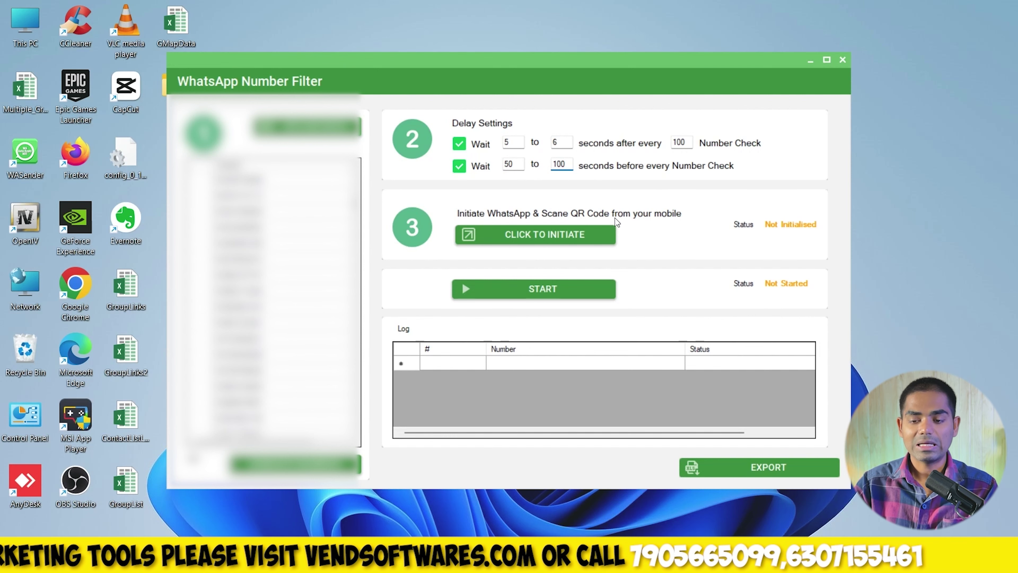
left_click(543, 233)
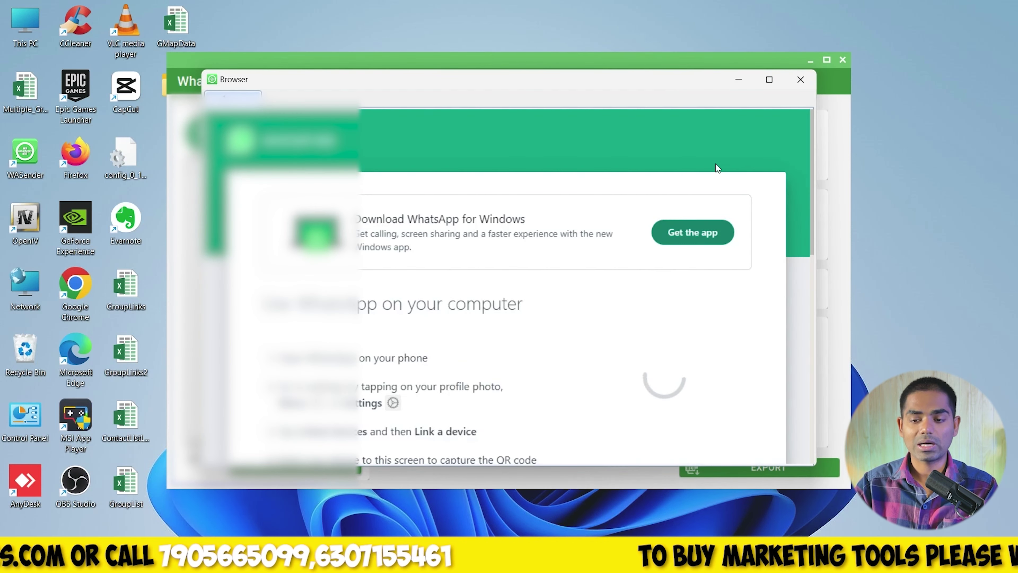
left_click(738, 80)
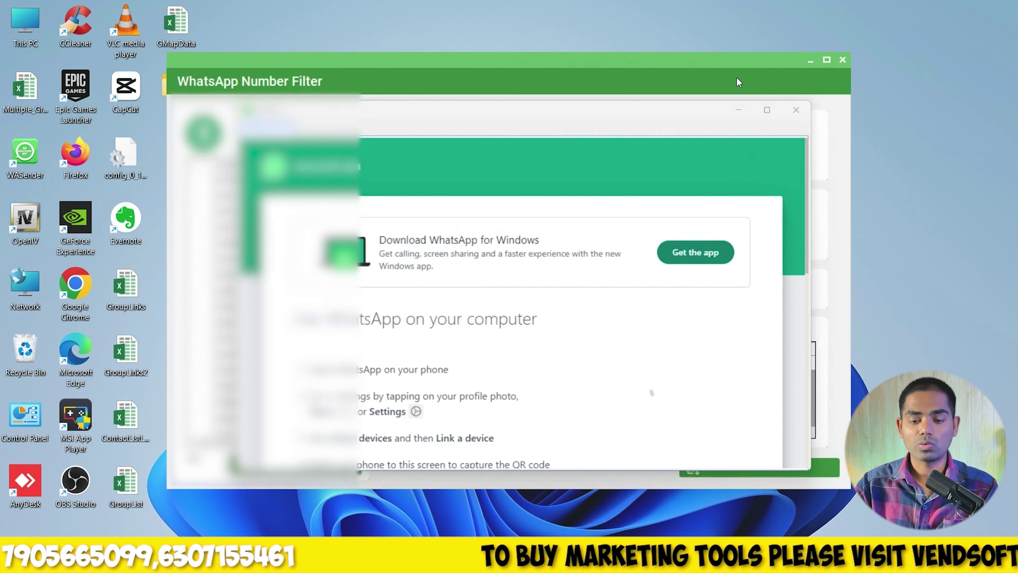